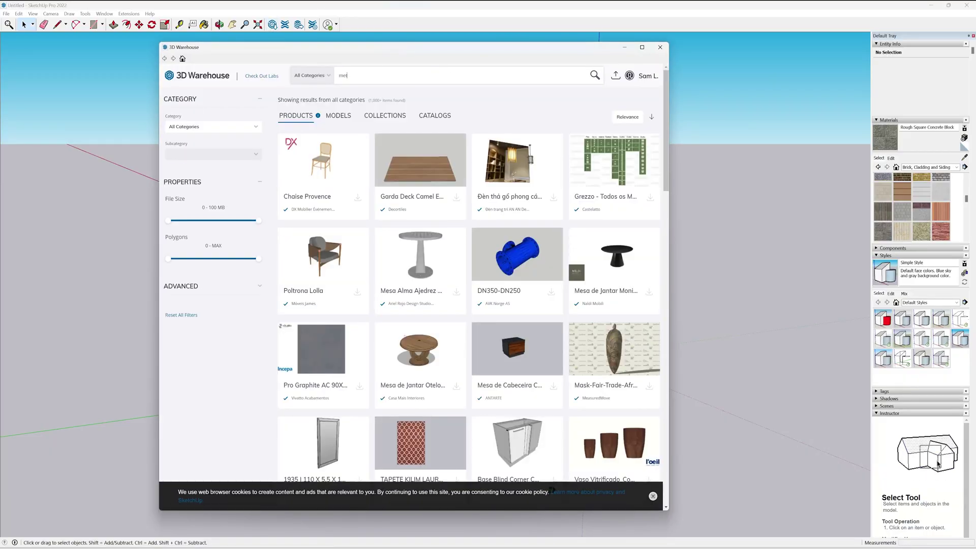
Step: Search the 3D Warehouse models for "metric sign" and place the Road signs Uk 1 model in the scene
left_click(336, 115)
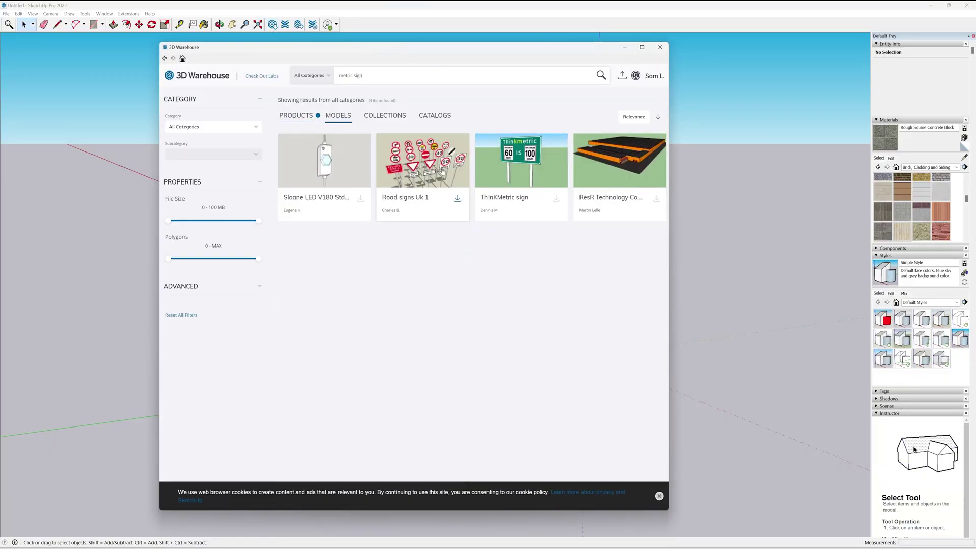
left_click(420, 165)
left_click(477, 233)
middle_click_drag(623, 330, 15, 113)
key("space")
left_click(15, 113)
Step: Delete every other road sign from the imported set, keeping only the REDUCE SPEED NOW sign and its post
scroll(289, 239, "down", 4)
middle_click_drag(335, 204, 401, 245)
double_click(401, 245)
left_click_drag(547, 322, 325, 75)
key("Delete")
middle_click_drag(325, 168, 329, 227)
left_click_drag(329, 239, 257, 117)
key("Delete")
middle_click_drag(571, 396, 239, 145)
left_click(240, 146)
scroll(280, 361, "up", 3)
middle_click_drag(280, 361, 218, 261)
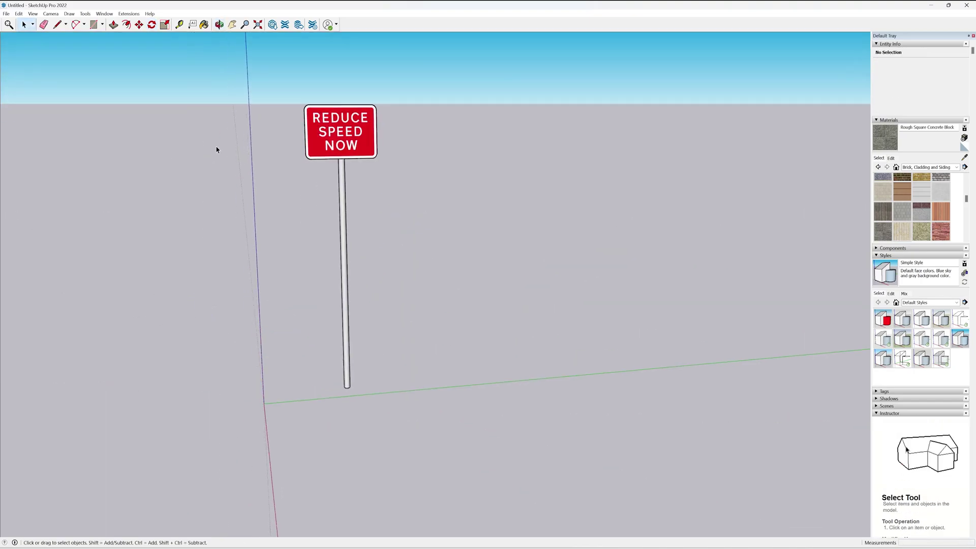
Step: Export the sign to the Desktop as an OBJ file named ReduceSpeed, checking the export options first
left_click(6, 14)
mouse_move(57, 163)
left_click(141, 164)
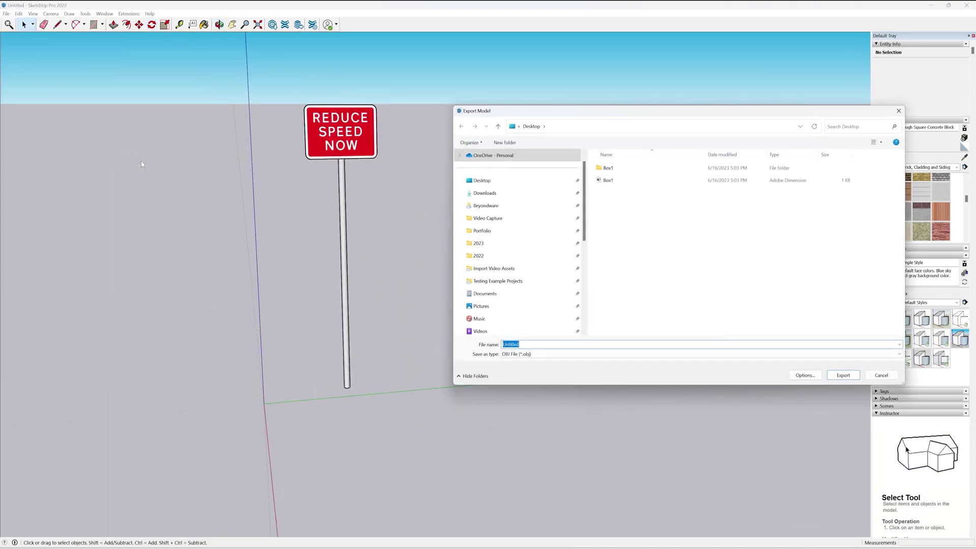
left_click(805, 375)
left_click(741, 305)
left_click(843, 375)
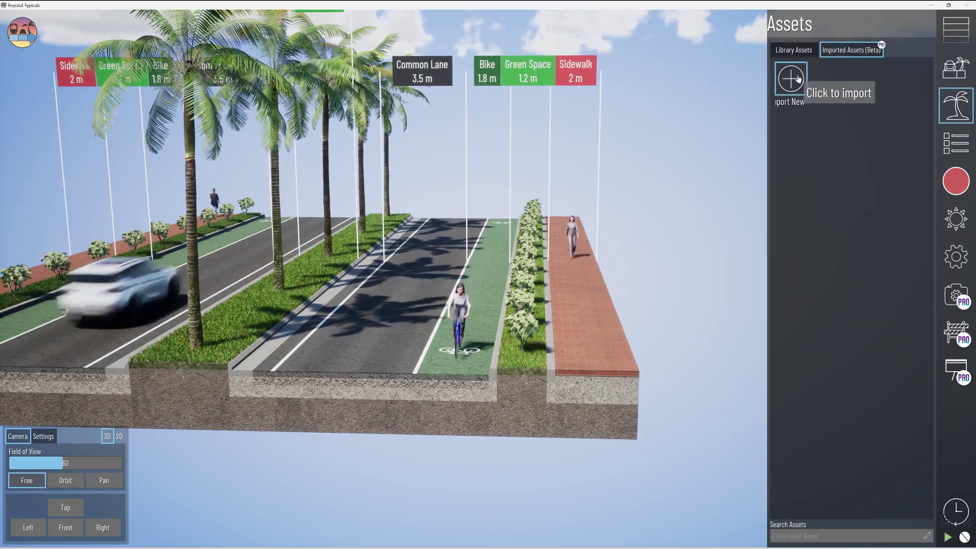
Step: Switch to Beyond Typicals and import the ReduceSpeed OBJ file from the Desktop as a new asset
left_click(788, 78)
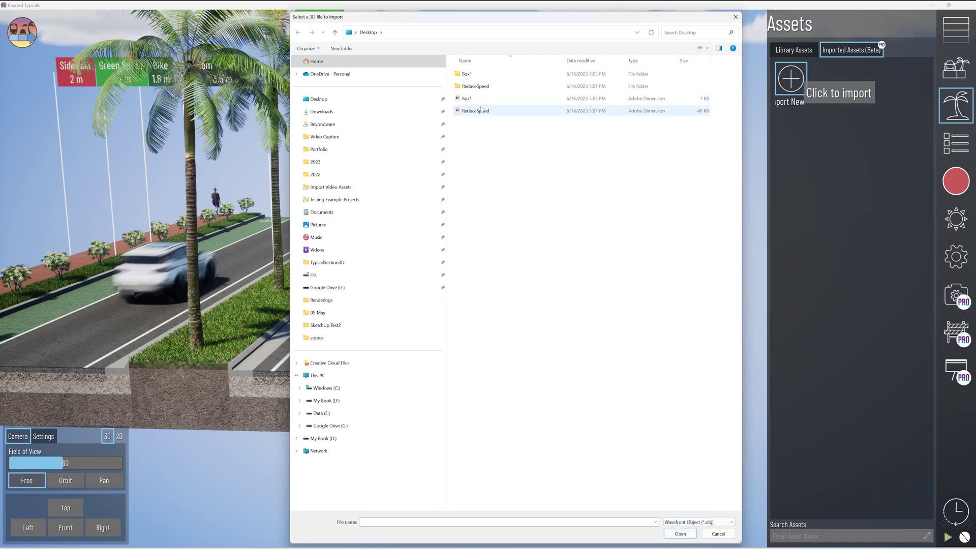
double_click(471, 105)
left_click(800, 533)
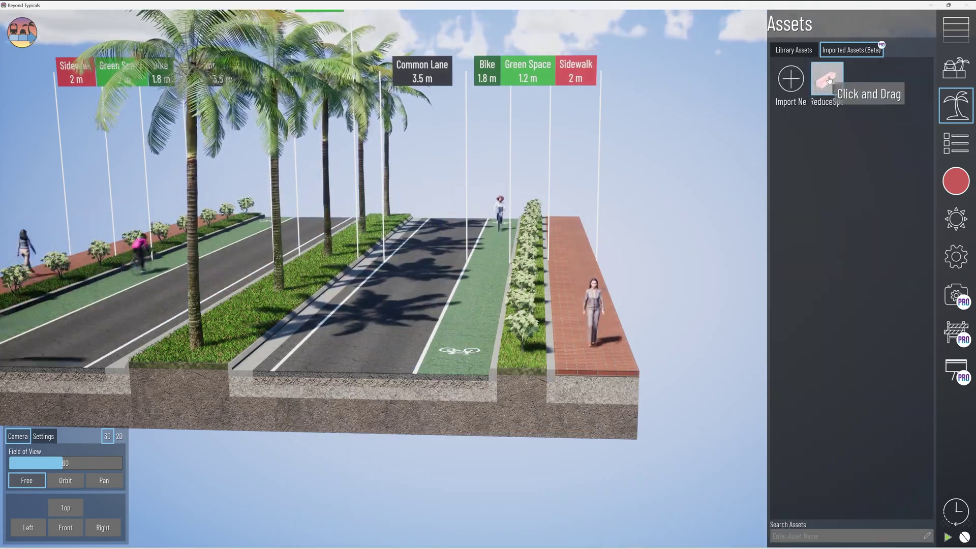
Step: Place the imported ReduceSpeed sign on the green space beside the right-hand sidewalk and adjust its placement
left_click_drag(829, 80, 529, 275)
left_click_drag(509, 210, 509, 185)
left_click_drag(592, 270, 585, 269)
middle_click_drag(585, 270, 481, 288)
left_click_drag(432, 300, 356, 297)
left_click(85, 292)
left_click_drag(500, 289, 519, 298)
left_click(564, 300)
scroll(564, 299, "up", 5)
right_click_drag(564, 300, 524, 301)
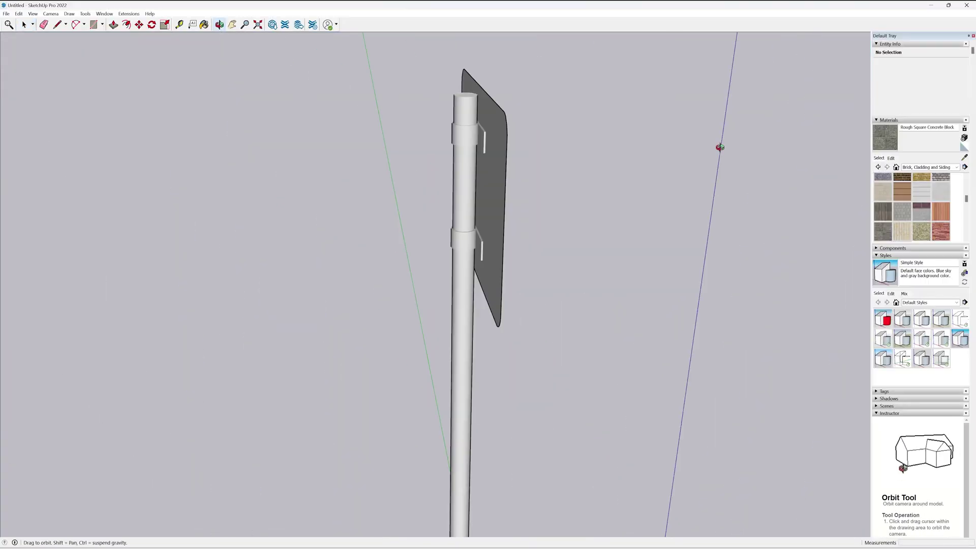
double_click(501, 176)
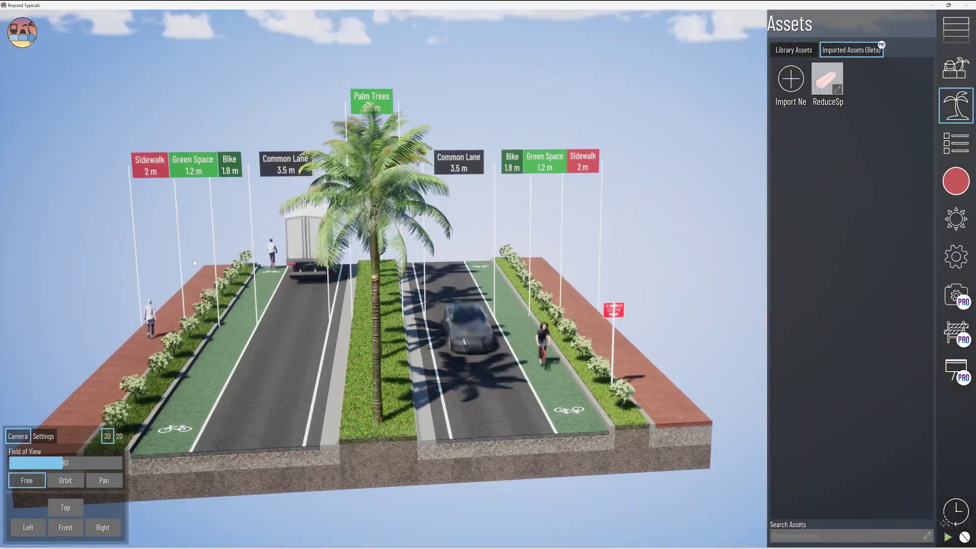
Step: Load the LRT Complete Street example project from the example projects
left_click(955, 70)
scroll(835, 262, "down", 5)
scroll(835, 262, "down", 10)
left_click(848, 318)
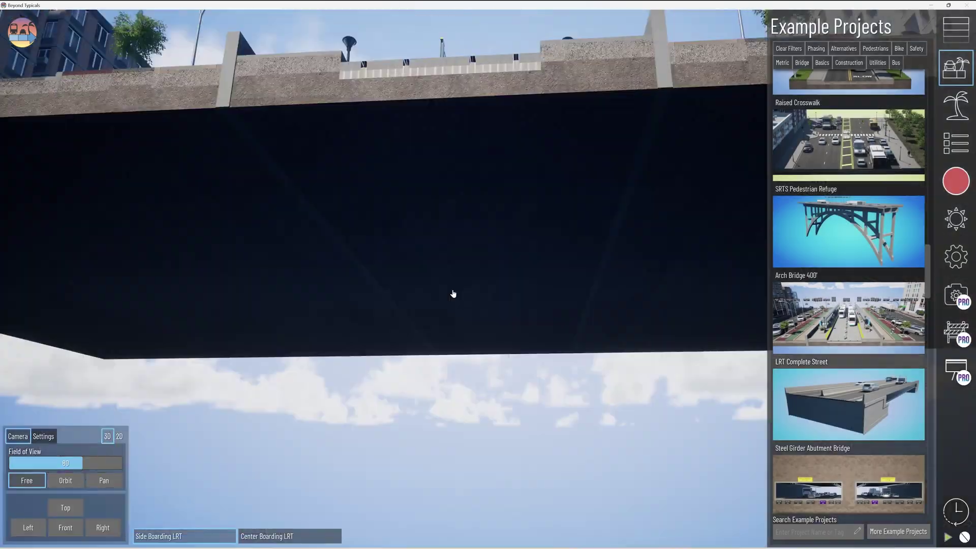
left_click(475, 362)
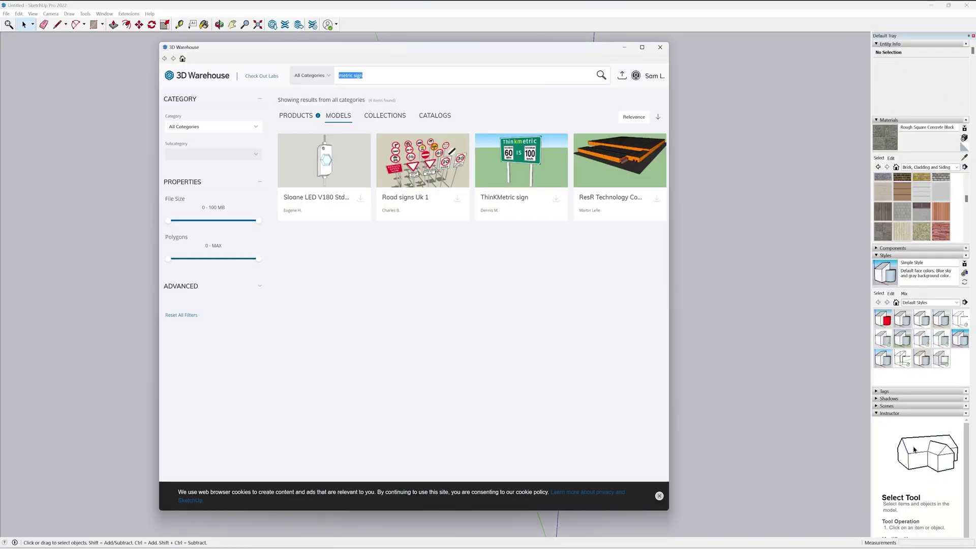
Step: Search the 3D Warehouse models in SketchUp for "puget rail" and for "light rail"
type("puget rail")
key("Return")
key("ctrl+a")
type("light rail")
key("Return")
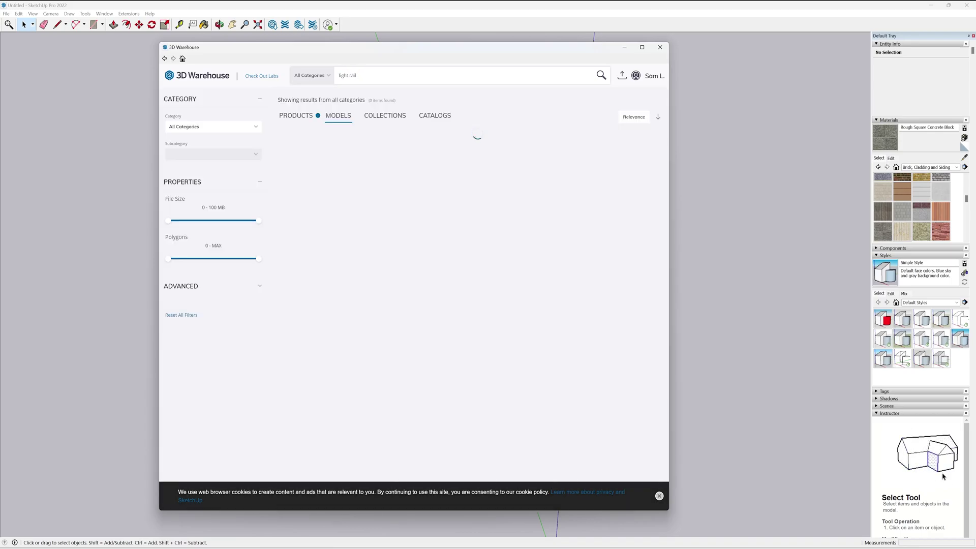
scroll(447, 208, "down", 5)
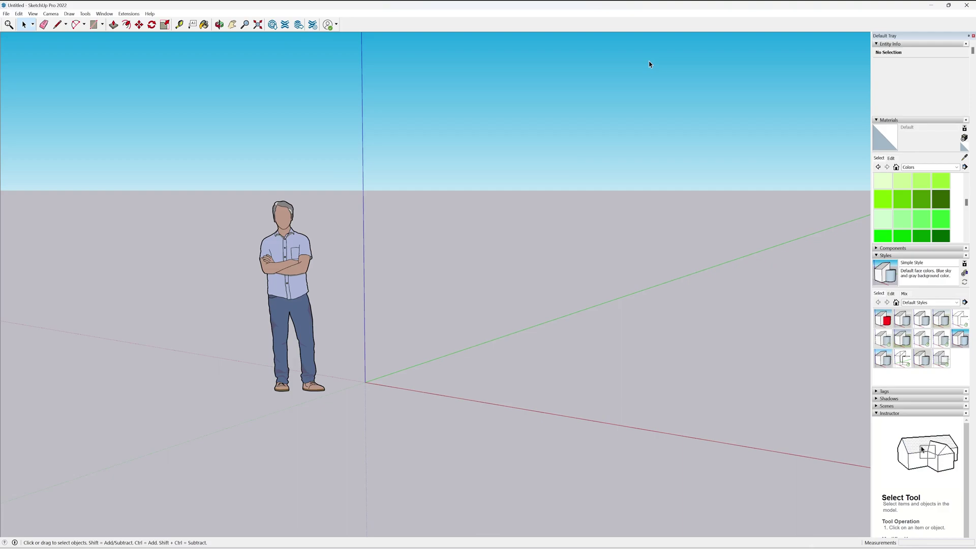
left_click(93, 25)
scroll(211, 294, "down", 1)
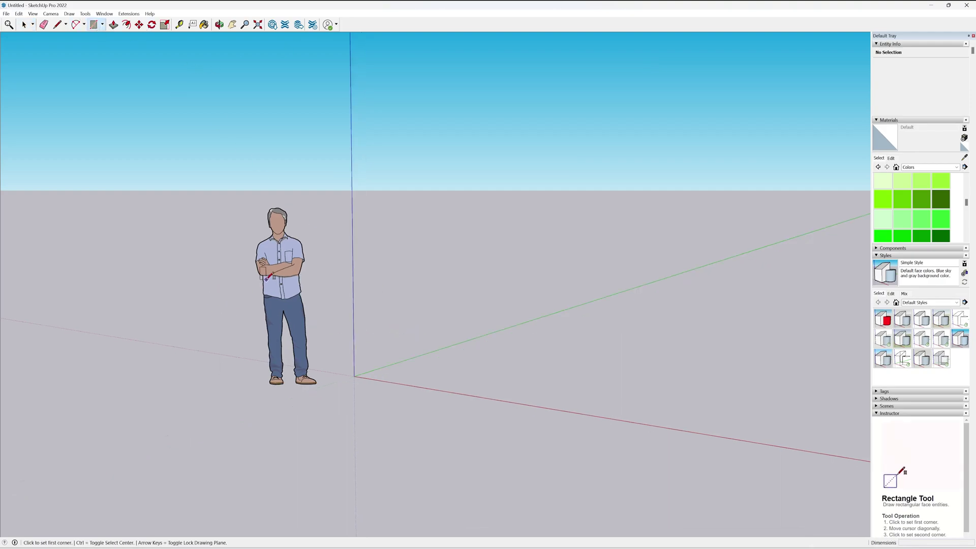
scroll(268, 277, "down", 3)
right_click(334, 303)
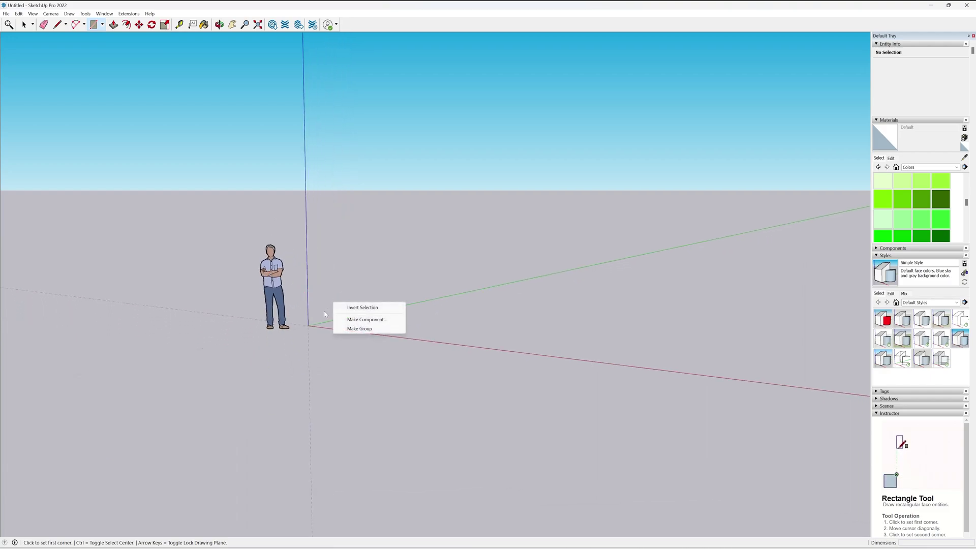
left_click(329, 282)
middle_click_drag(371, 280, 270, 344)
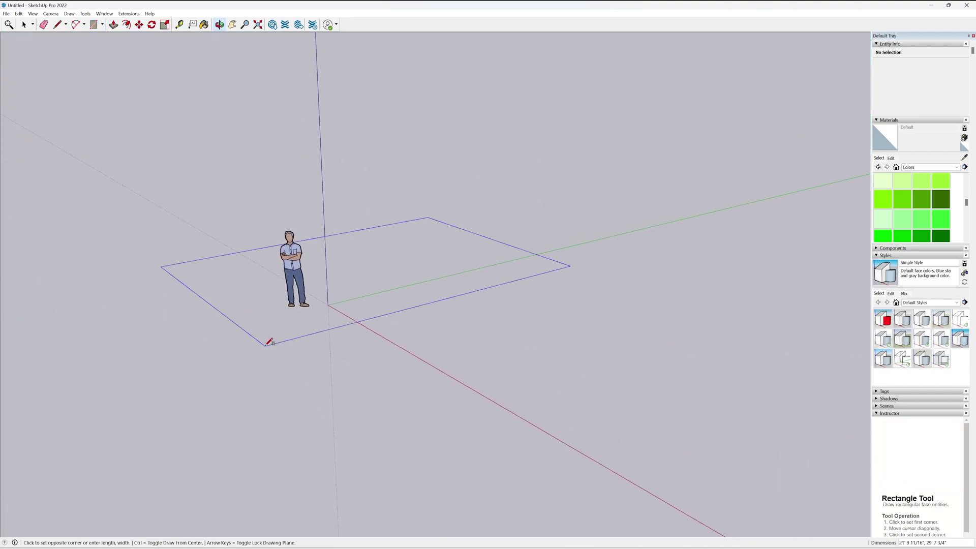
key("Escape")
key("space")
scroll(308, 253, "up", 3)
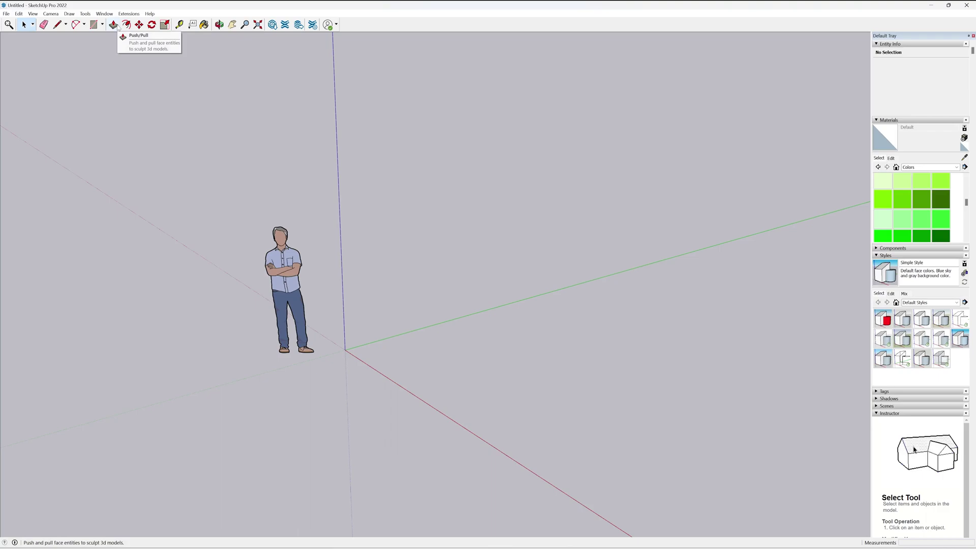
Step: Draw a vertical 50' by 12' rectangle starting at the origin, with its long side along the red axis
left_click(94, 24)
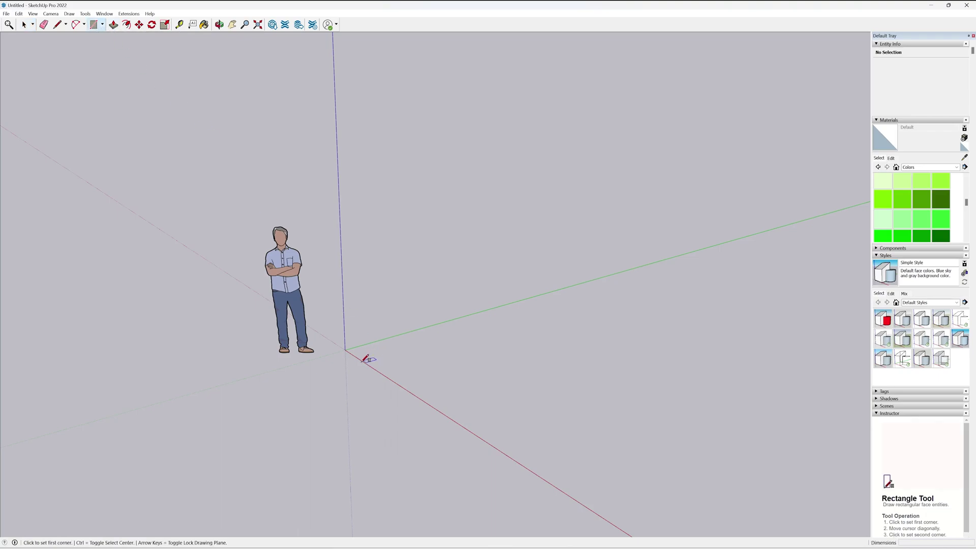
left_click(345, 350)
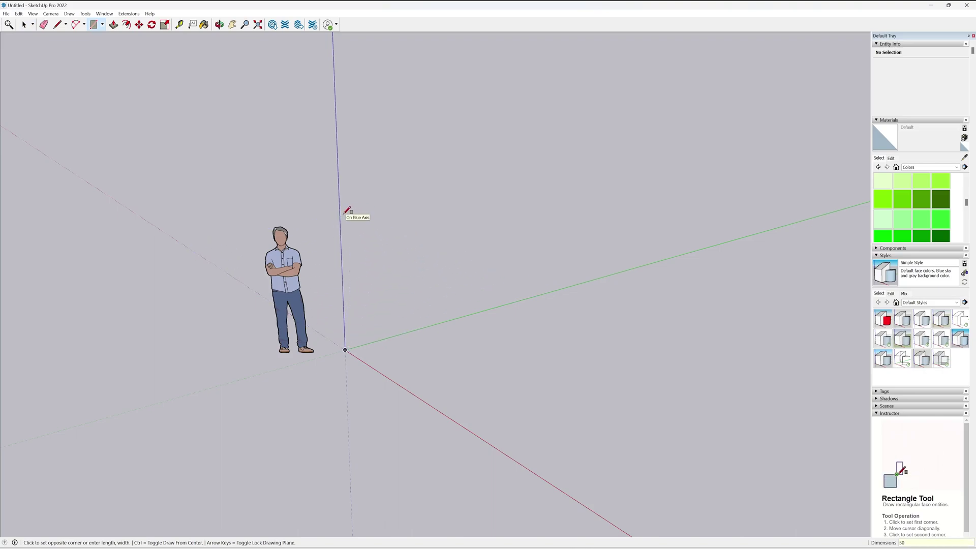
type("50',12'")
key("Return")
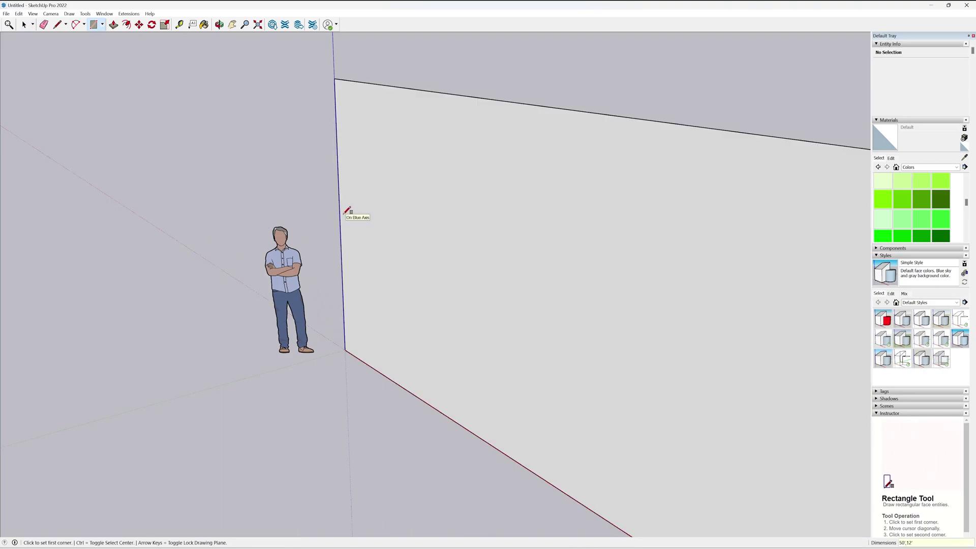
scroll(347, 210, "down", 5)
middle_click_drag(312, 250, 274, 203)
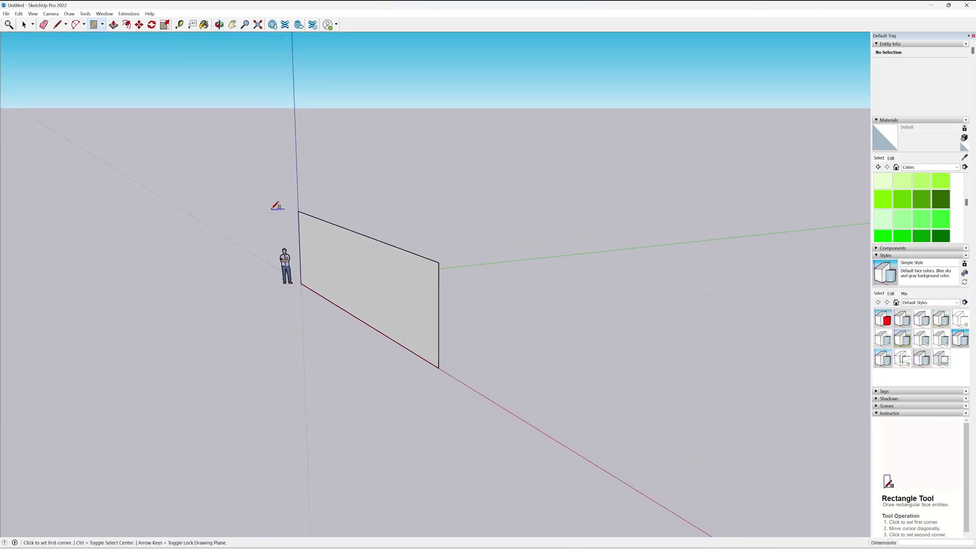
Step: Delete the default human scale figure standing next to the rectangle
left_click(24, 24)
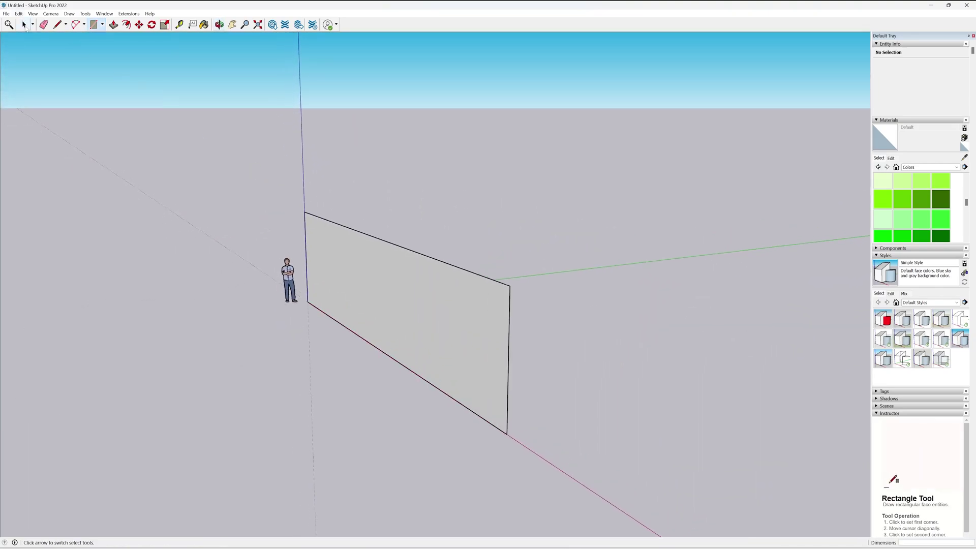
left_click(293, 271)
key("Delete")
Step: Rotate the whole rectangle about its red-axis edge so that it lies flat on the ground along the green axis
left_click_drag(279, 178, 588, 468)
middle_click_drag(422, 264, 427, 336)
key("q")
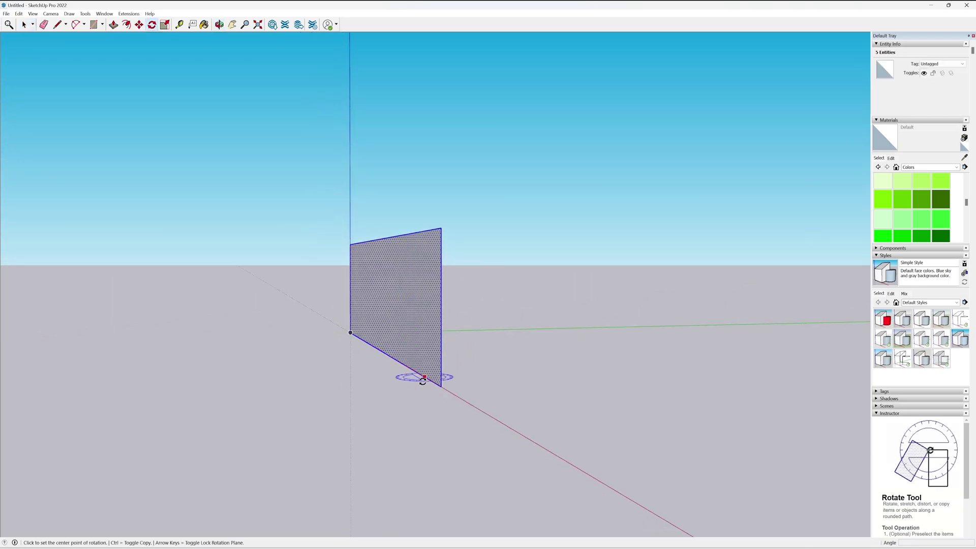
middle_click_drag(442, 384, 382, 382)
left_click(382, 379)
left_click(428, 387)
left_click(385, 426)
key("space")
middle_click_drag(290, 219, 301, 289)
left_click(301, 289)
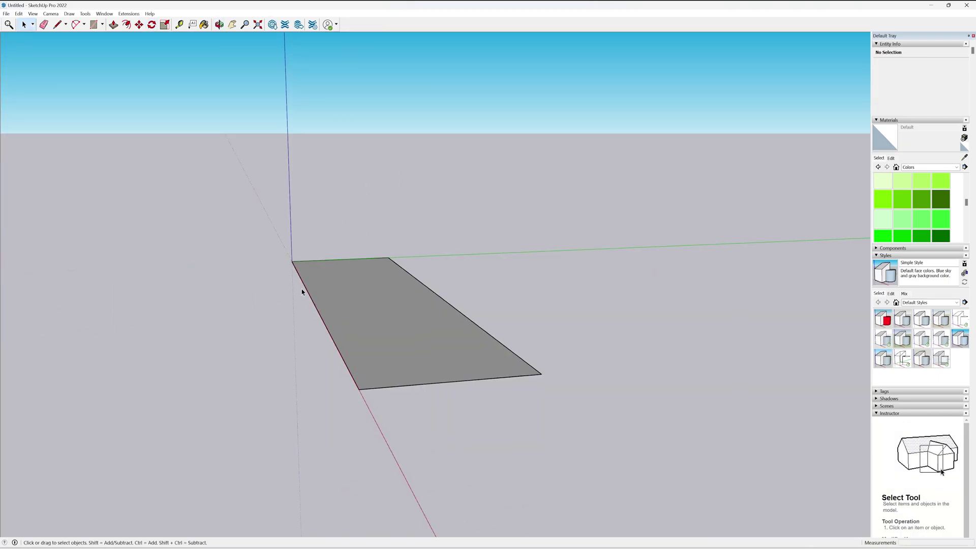
Step: Compare the flat rectangle's placement relative to the origin and axes with the street section in Beyond Typicals
scroll(301, 290, "up", 2)
scroll(302, 287, "up", 1)
middle_click_drag(301, 246, 310, 325)
scroll(294, 167, "up", 3)
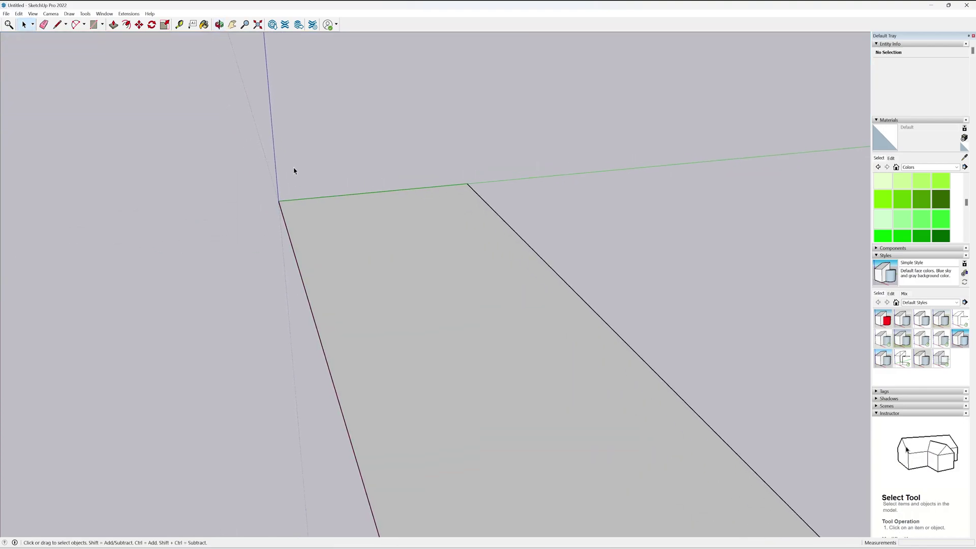
middle_click_drag(254, 206, 353, 241)
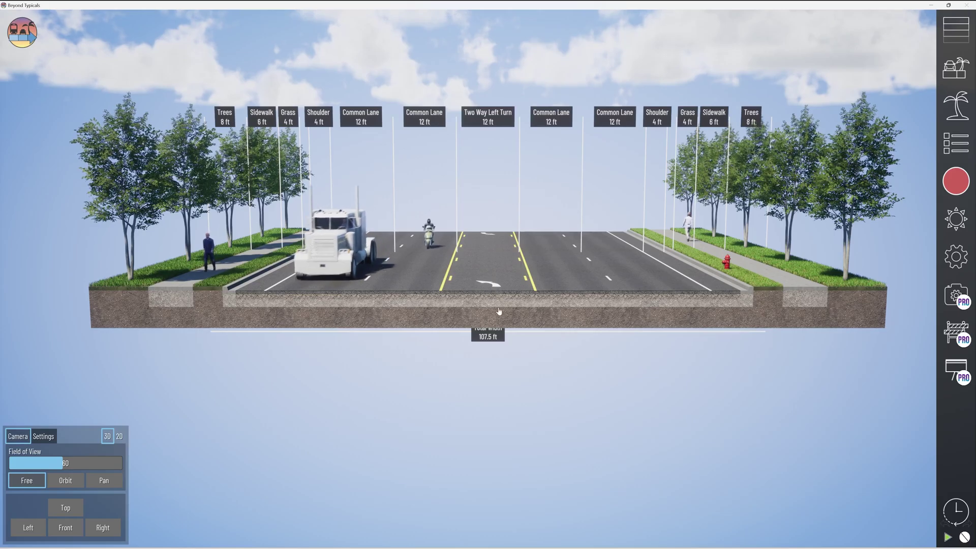
middle_click_drag(748, 303, 721, 314)
left_click_drag(529, 322, 595, 328)
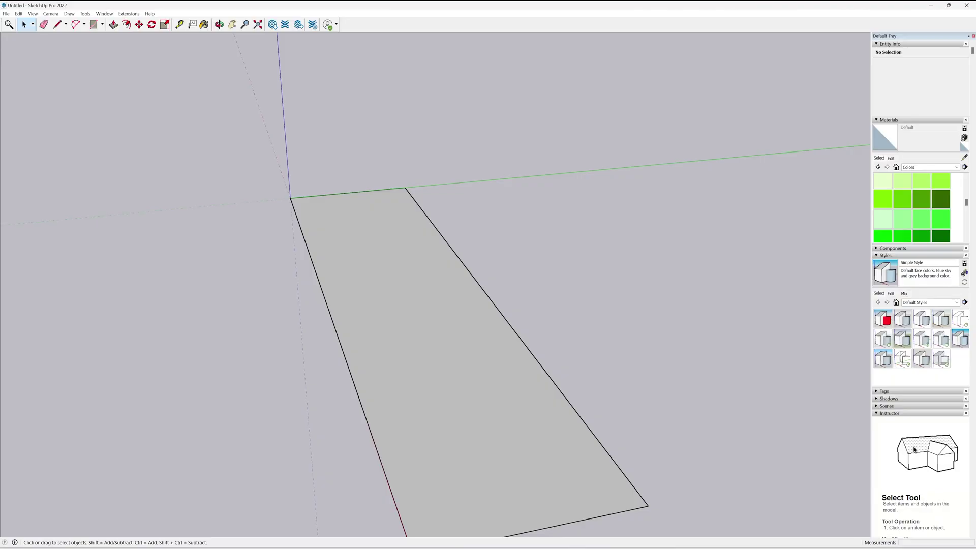
middle_click_drag(351, 290, 382, 235)
scroll(254, 205, "down", 3)
mouse_move(823, 547)
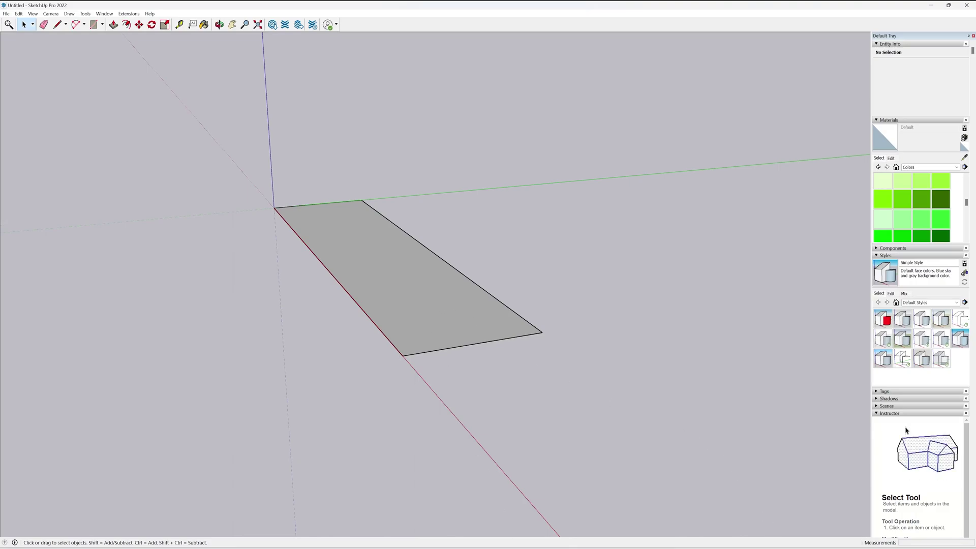
left_click(807, 514)
left_click_drag(214, 291, 268, 291)
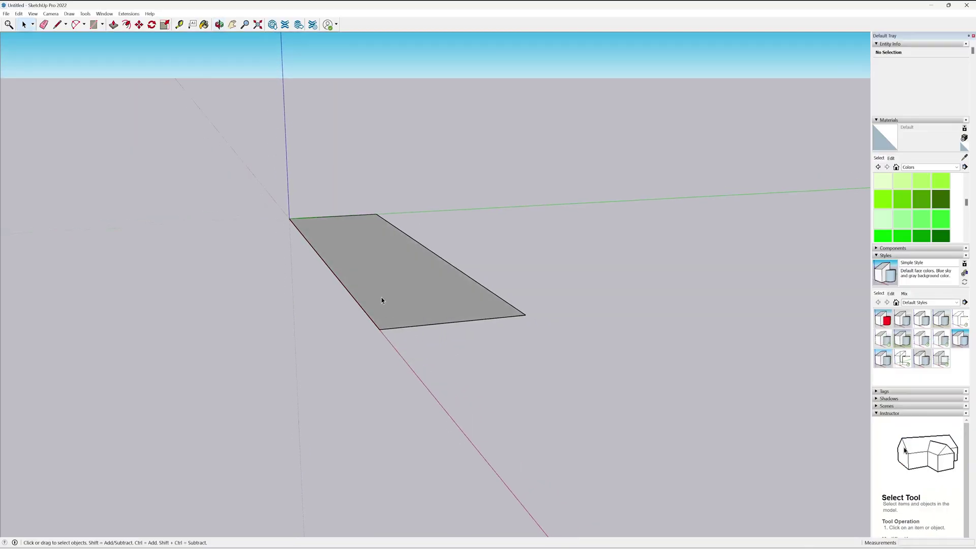
Step: Push/Pull the flat rectangle upward into a box 10' high
scroll(383, 275, "up", 3)
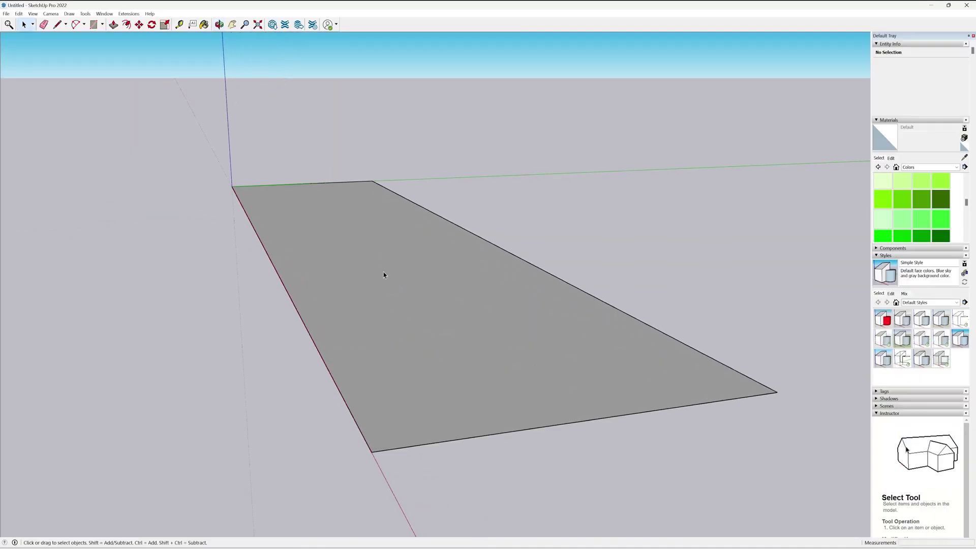
left_click(114, 25)
scroll(305, 256, "down", 3)
scroll(316, 252, "up", 2)
left_click(313, 257)
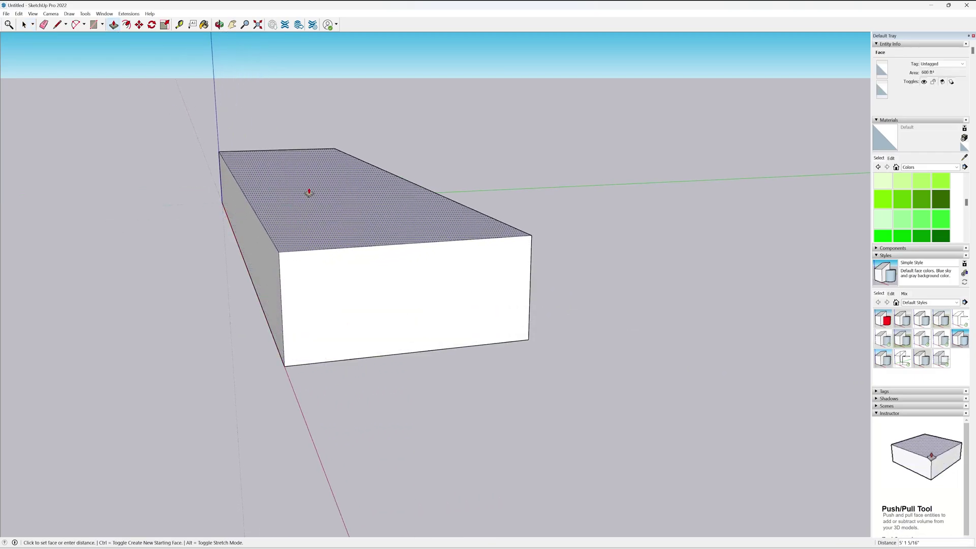
left_click(308, 191)
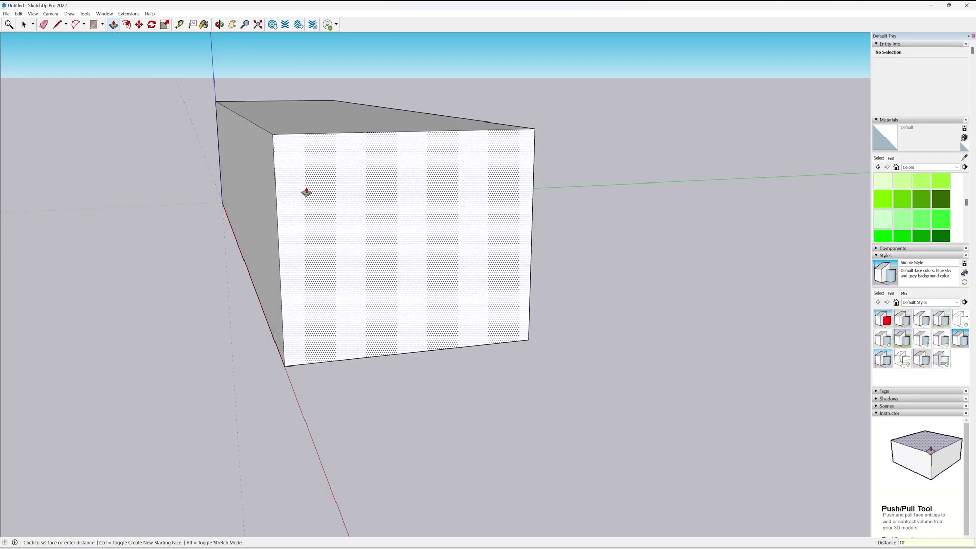
Step: Delete the top face of the box to leave it open
middle_click_drag(307, 190, 182, 120)
left_click(23, 25)
left_click(282, 102)
middle_click_drag(283, 102, 377, 162)
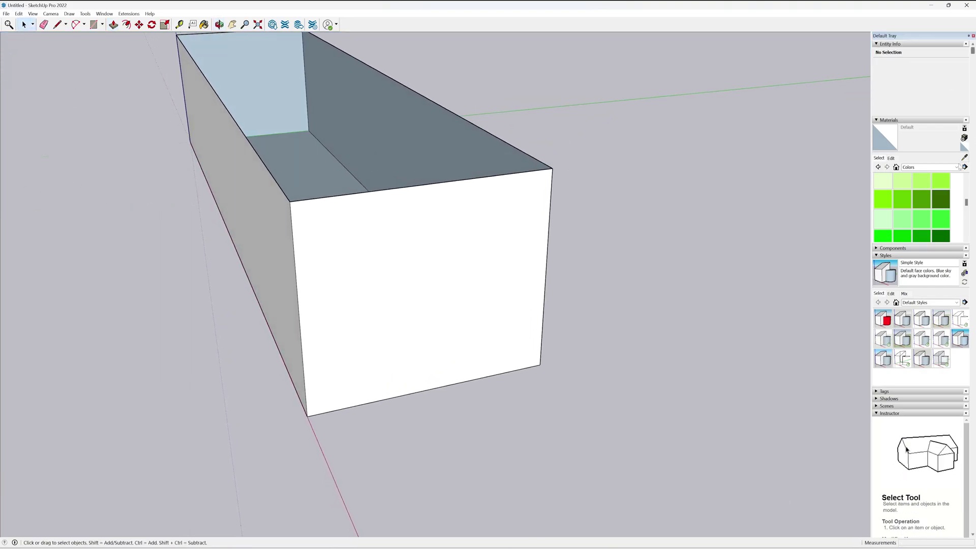
Step: Paint the outer walls of the box with the Brick Basket material from Brick, Cladding and Siding
left_click(956, 168)
left_click(943, 198)
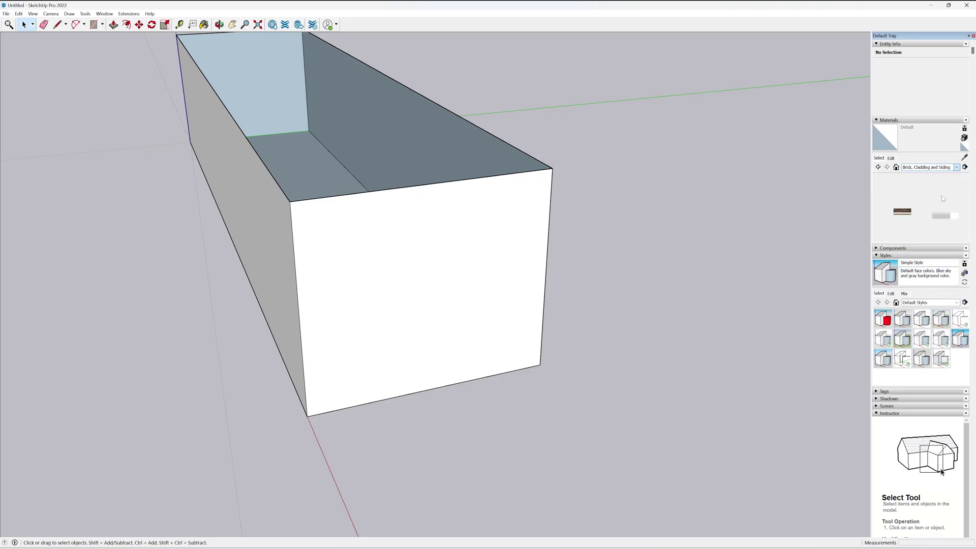
left_click(944, 185)
left_click(279, 217)
left_click(520, 218)
mouse_move(520, 218)
middle_mouse_down()
mouse_move(292, 209)
mouse_move(637, 206)
middle_mouse_up()
left_click(602, 169)
mouse_move(603, 169)
middle_mouse_down()
mouse_move(436, 174)
mouse_move(220, 159)
mouse_move(271, 181)
mouse_move(738, 273)
mouse_move(600, 284)
middle_mouse_up()
left_click(600, 283)
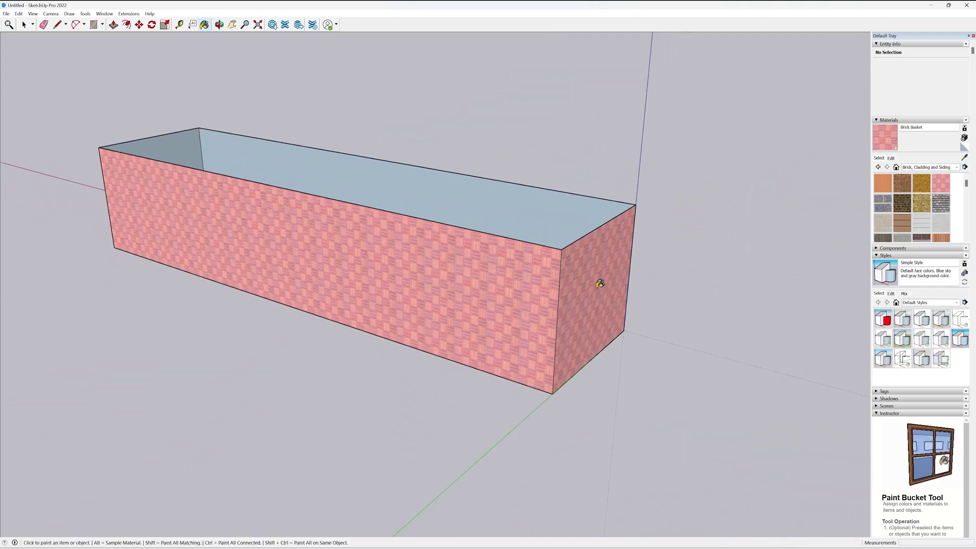
Step: Paint the floor and the first inner walls of the open box with the Rough Square Concrete Block material
left_click(883, 202)
scroll(903, 205, "down", 2)
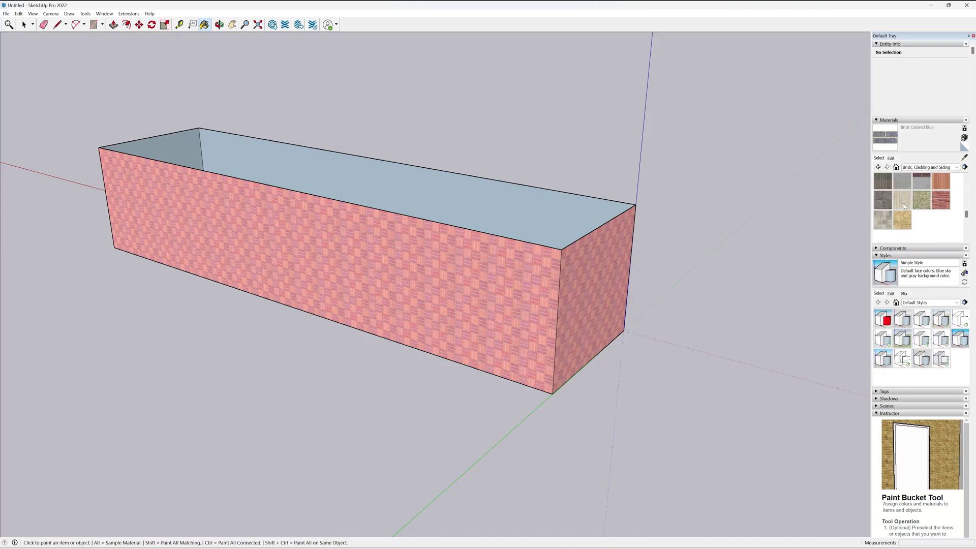
left_click(883, 231)
middle_click_drag(303, 191, 827, 257)
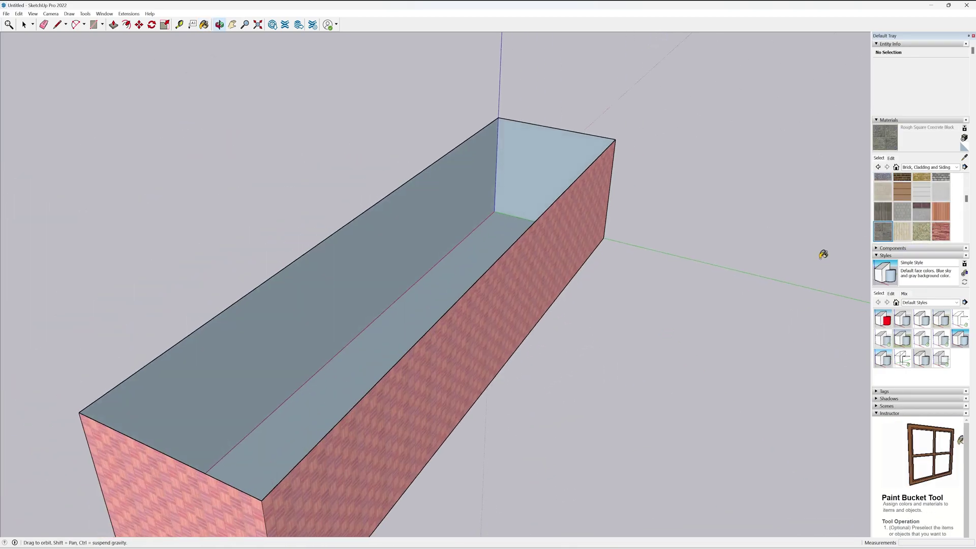
left_click(465, 194)
left_click(518, 186)
mouse_move(475, 220)
middle_mouse_down()
mouse_move(496, 233)
mouse_move(455, 228)
mouse_move(497, 220)
mouse_move(501, 173)
middle_mouse_up()
left_click(496, 233)
Step: Paint the underside of the box with the Modern Siding material
left_click(941, 211)
mouse_move(573, 334)
middle_mouse_down()
mouse_move(436, 349)
mouse_move(379, 322)
mouse_move(440, 334)
mouse_move(437, 366)
middle_mouse_up()
scroll(429, 274, "down", 2)
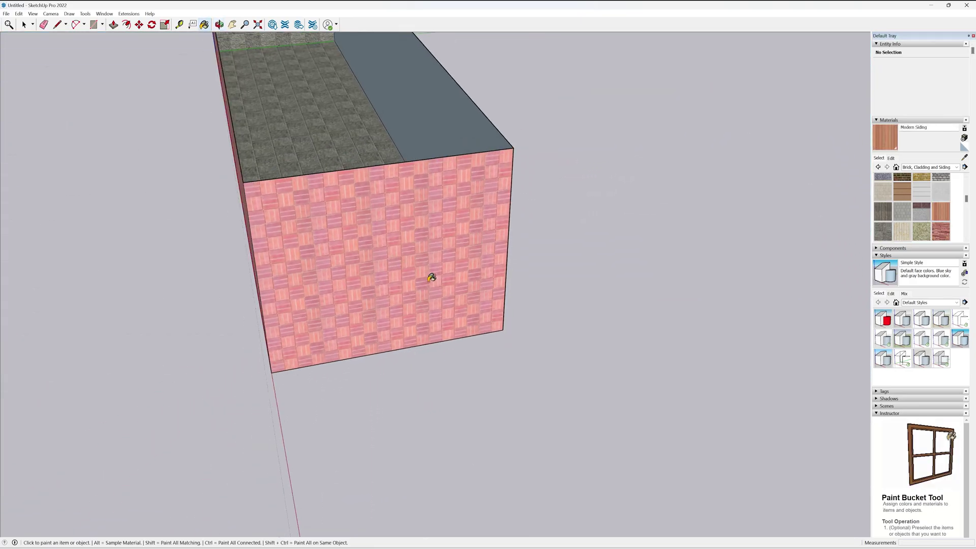
Step: Paint the remaining unpainted long inner wall with the Rough Square Concrete Block material
scroll(437, 200, "up", 2)
left_click(883, 231)
left_click(420, 116)
scroll(420, 117, "down", 5)
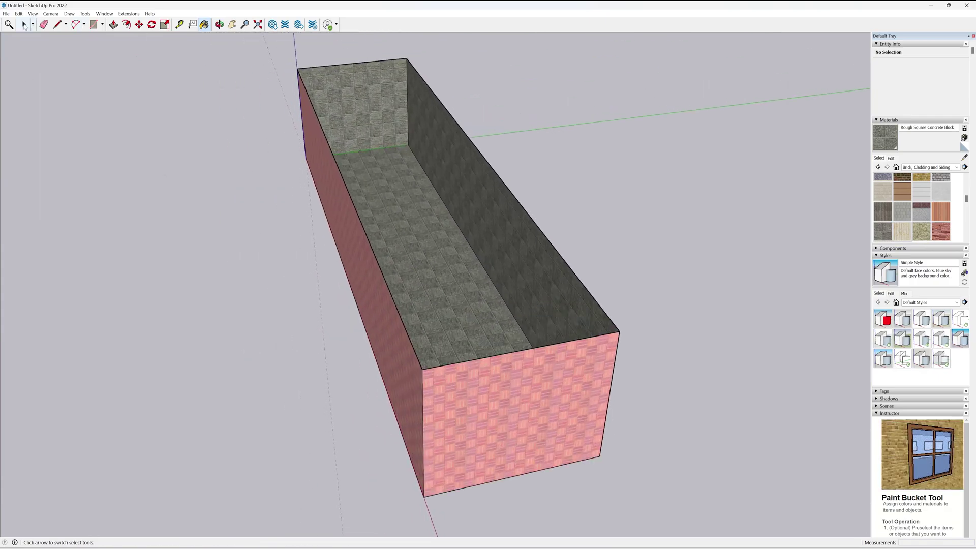
Step: Start a 3D model export of the box to the Desktop, using OBJ File (*.obj) as the file type
key("space")
left_click(6, 14)
mouse_move(30, 163)
left_click(135, 163)
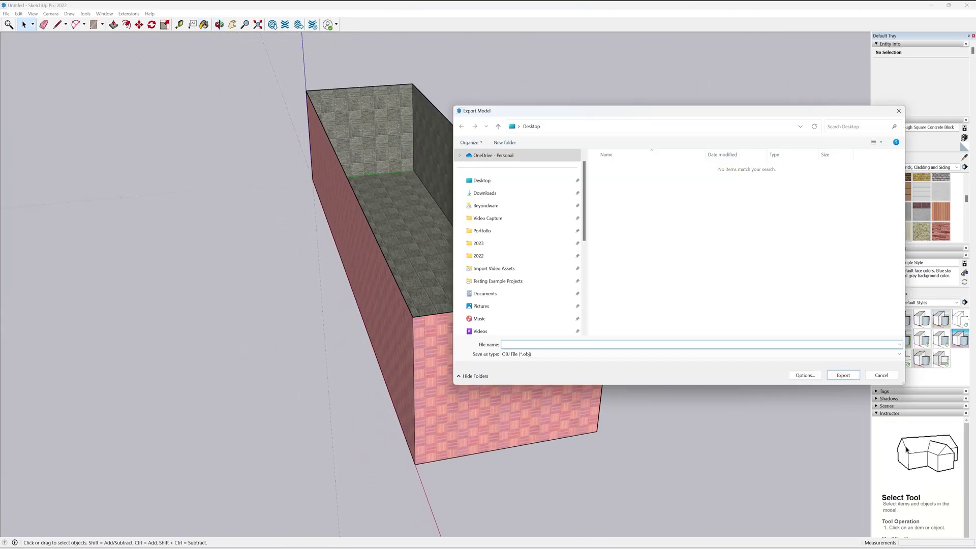
left_click(547, 354)
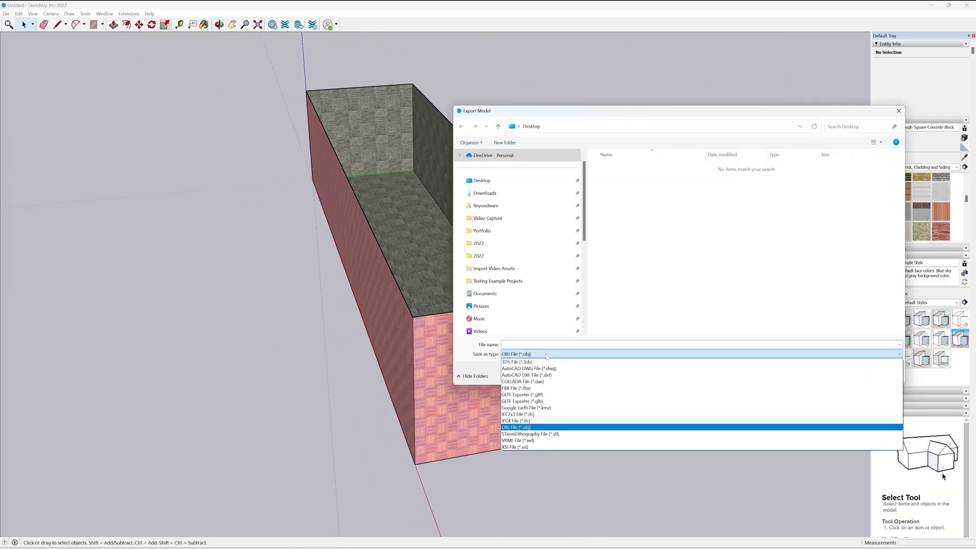
left_click(547, 354)
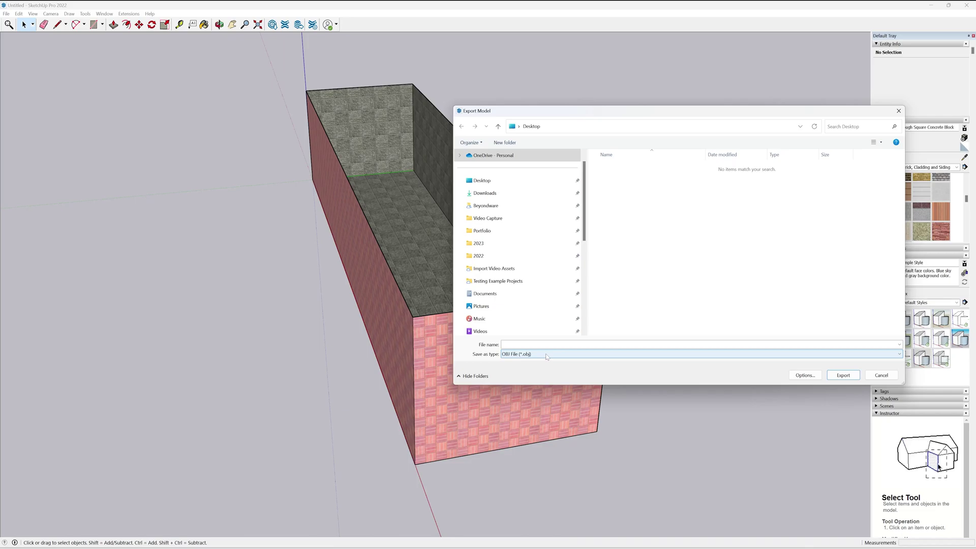
Step: Accept the OBJ export options with texture maps and Centimeters, export the model as Box1, and dismiss the export results
left_click(808, 375)
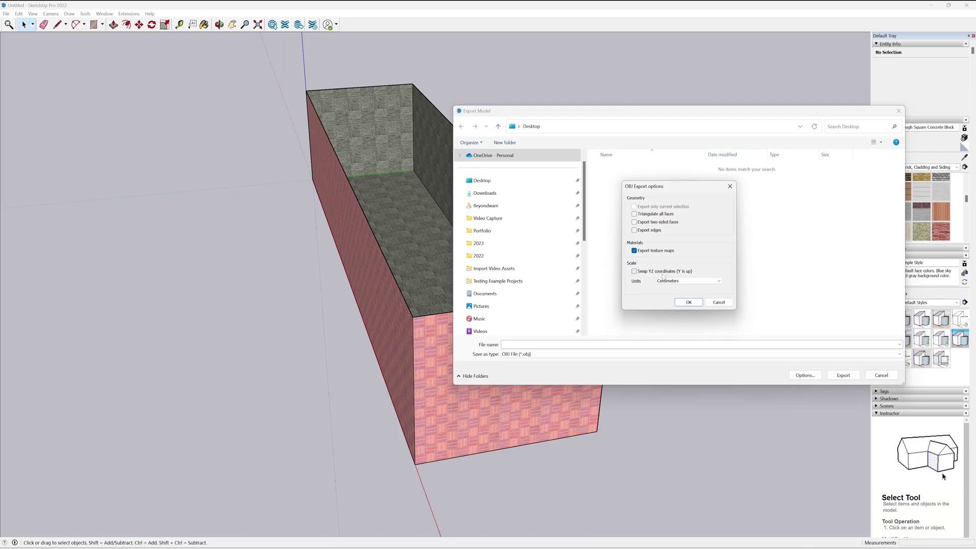
left_click(675, 282)
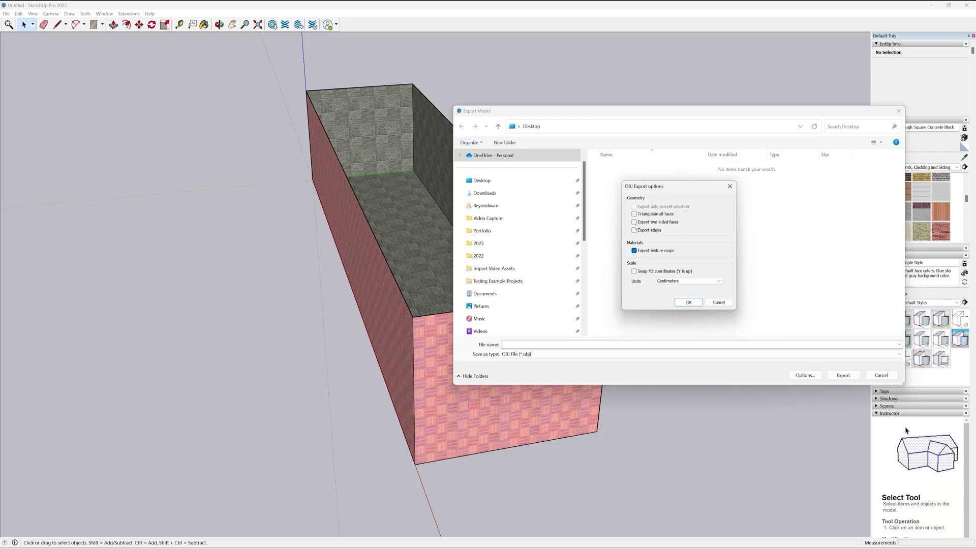
left_click(687, 302)
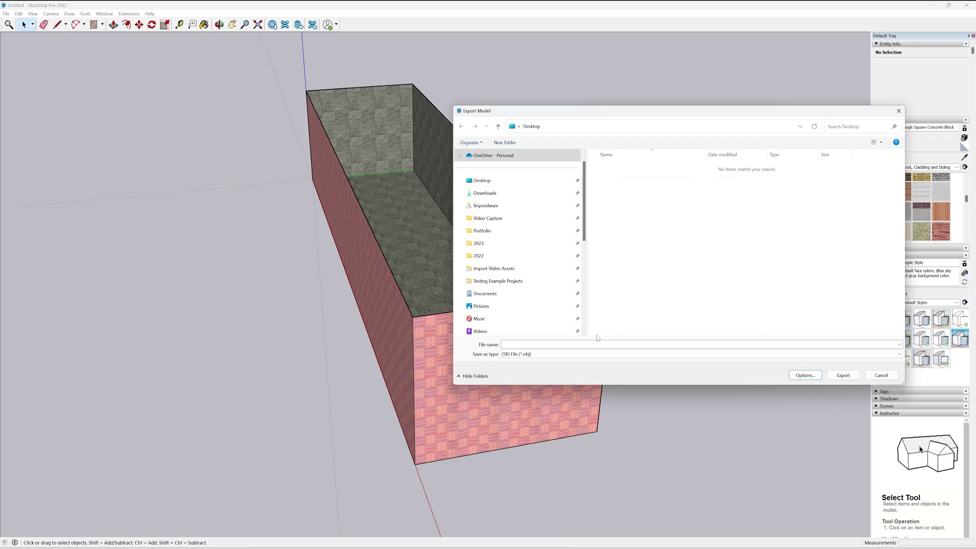
type("Box1")
key("Return")
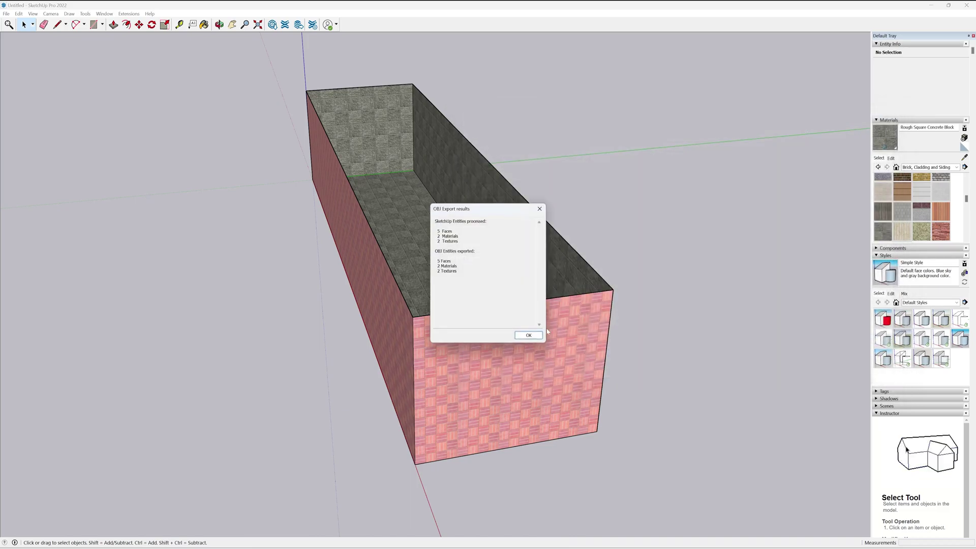
left_click(529, 335)
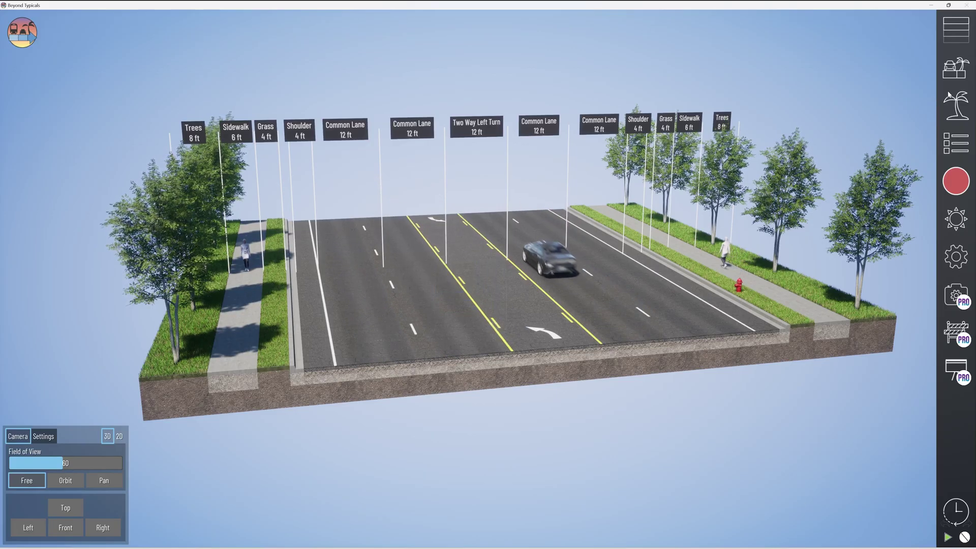
Step: Switch to Beyond Typicals and import the Box1 OBJ file from the Desktop as an asset with the default import options
left_click(957, 113)
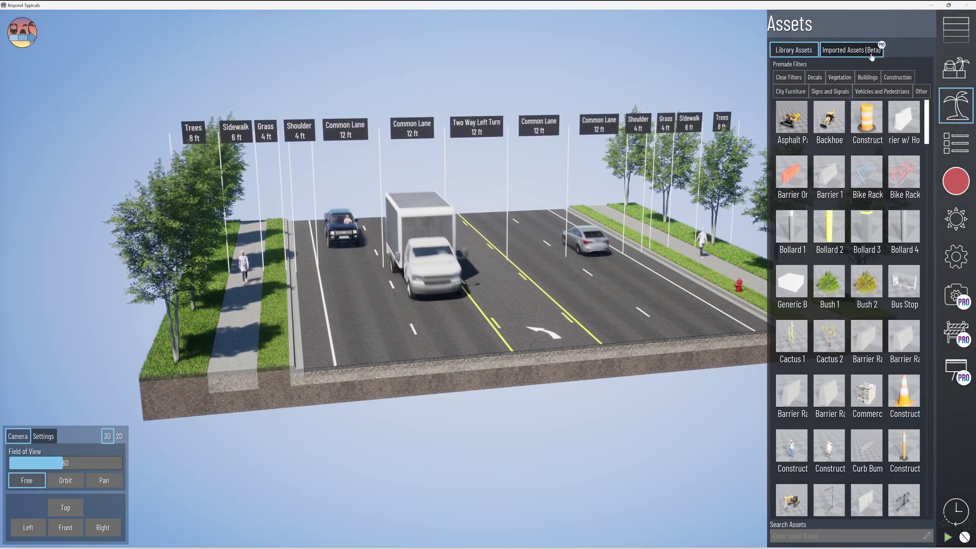
left_click(871, 56)
left_click(791, 80)
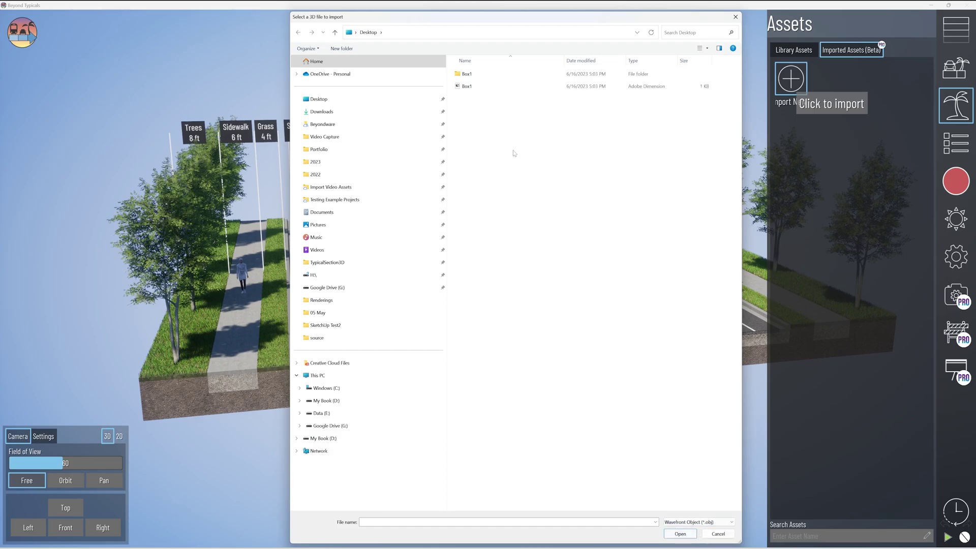
double_click(466, 86)
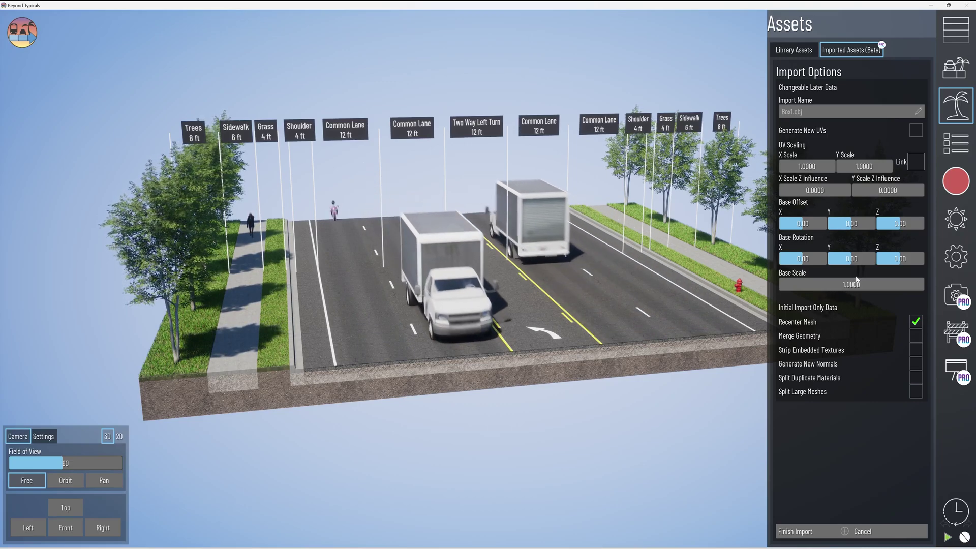
left_click(822, 532)
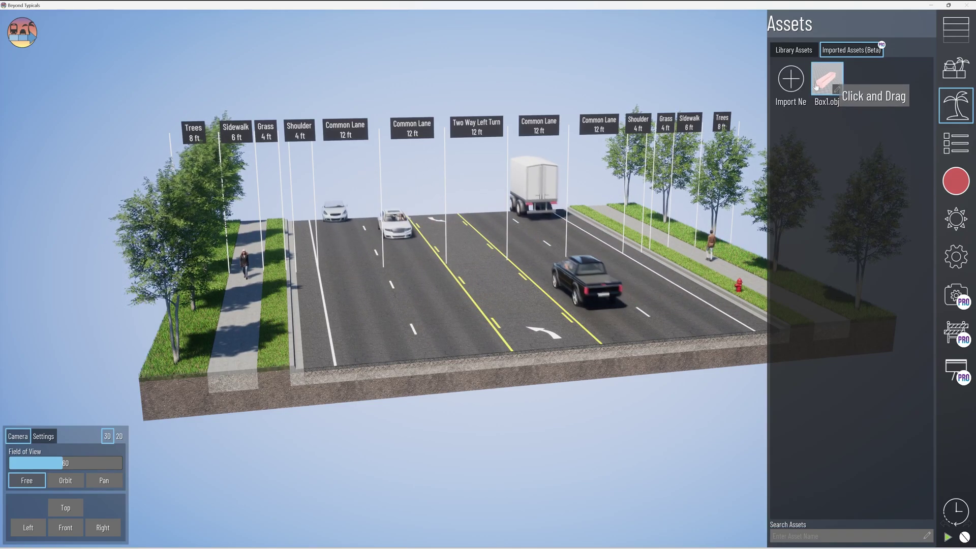
Step: Place the imported Box1.obj on the Two Way Left Turn lane and raise it above the road surface
left_click_drag(546, 210, 498, 285)
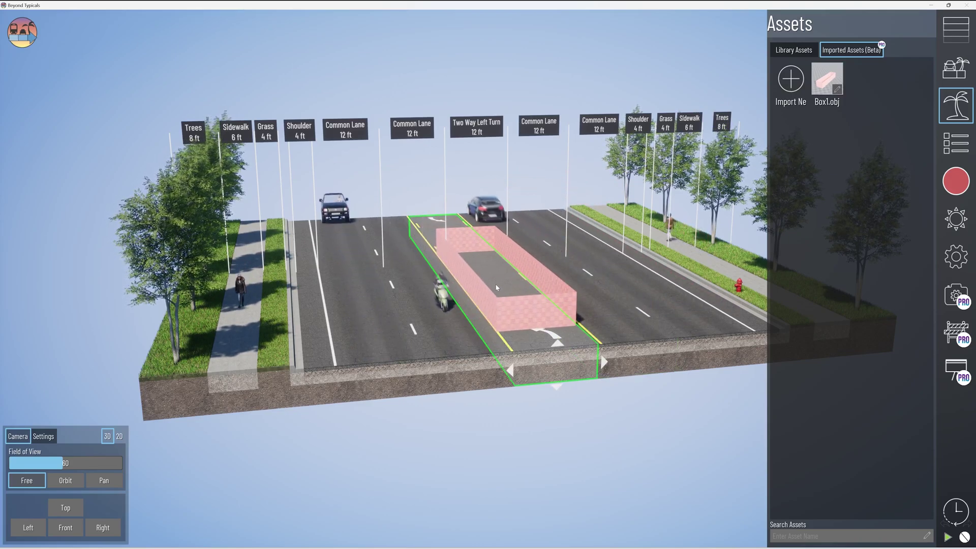
middle_click_drag(499, 300, 514, 322)
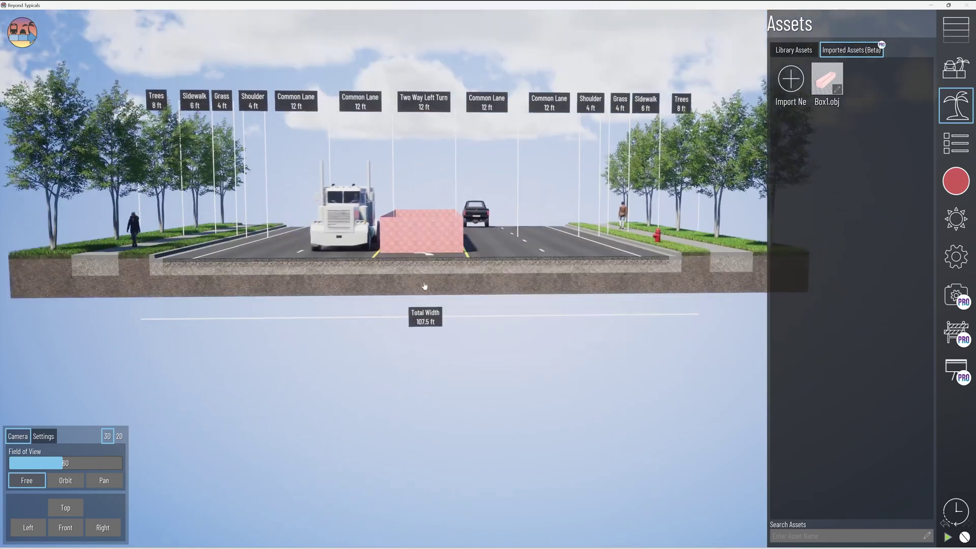
left_click(446, 276)
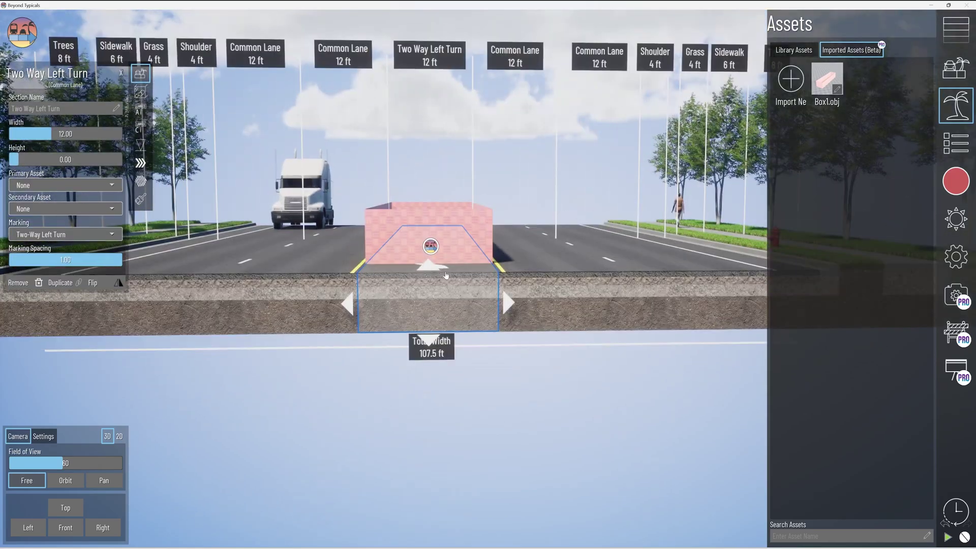
left_click(431, 248)
left_click_drag(427, 180, 426, 117)
left_click(441, 397)
middle_click_drag(610, 300, 451, 230)
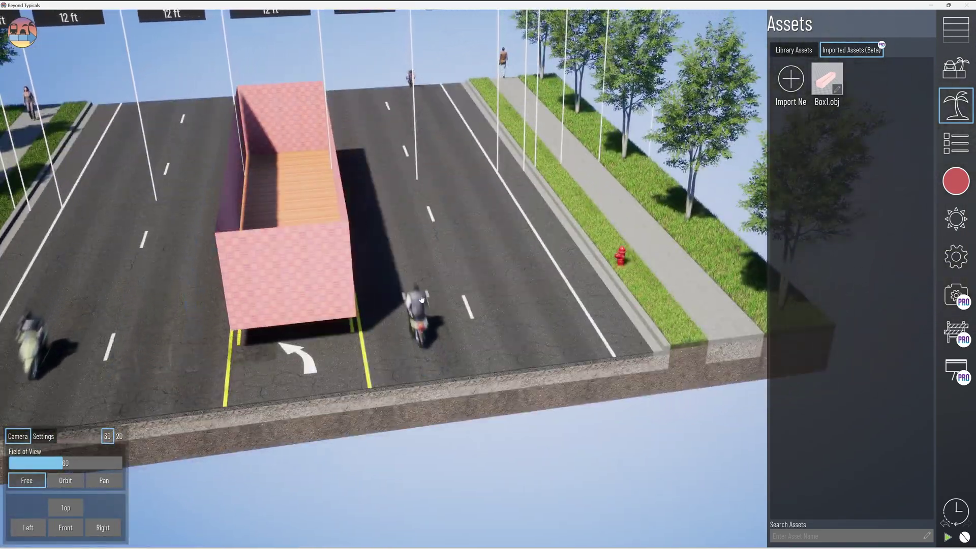
scroll(284, 258, "up", 3)
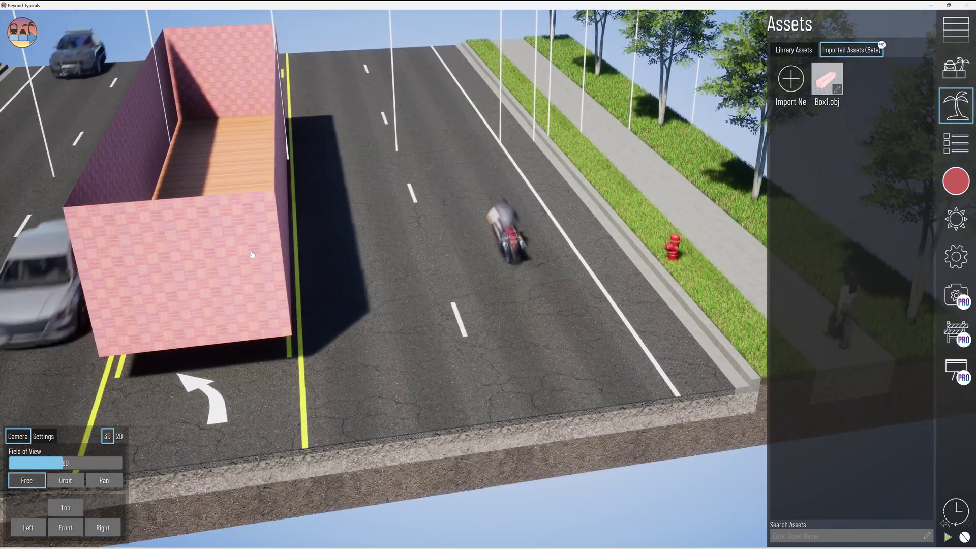
middle_click_drag(284, 259, 520, 223)
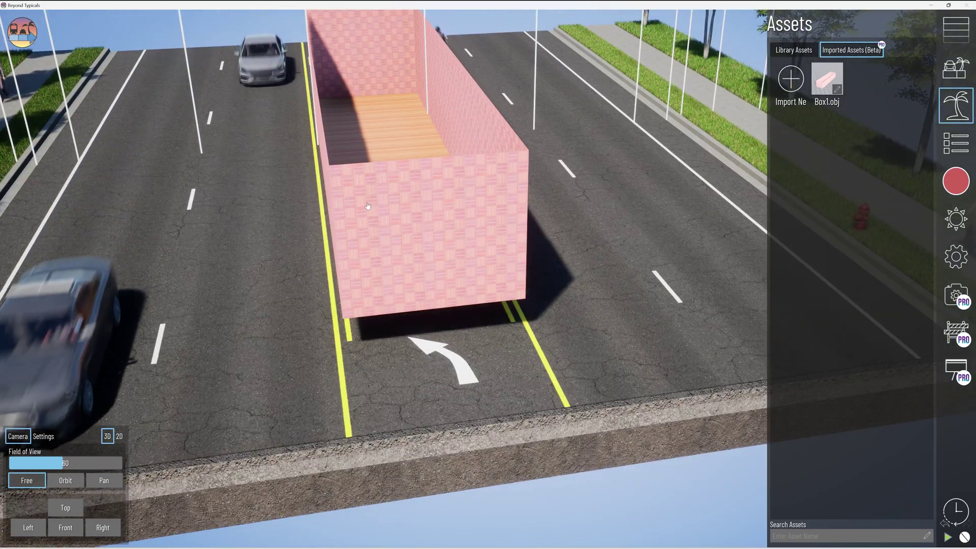
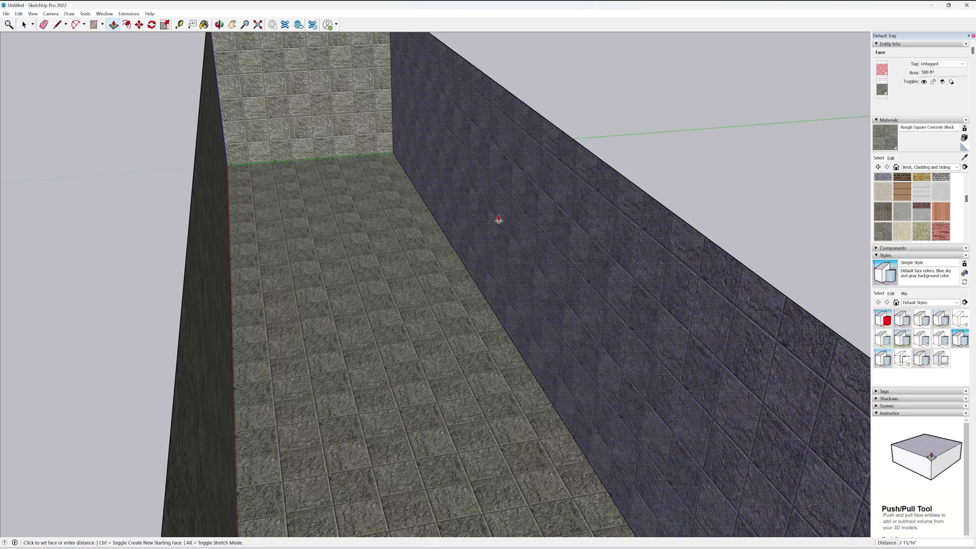
key("Escape")
scroll(494, 221, "down", 4)
middle_click_drag(494, 222, 483, 239)
left_click(484, 241)
key("Escape")
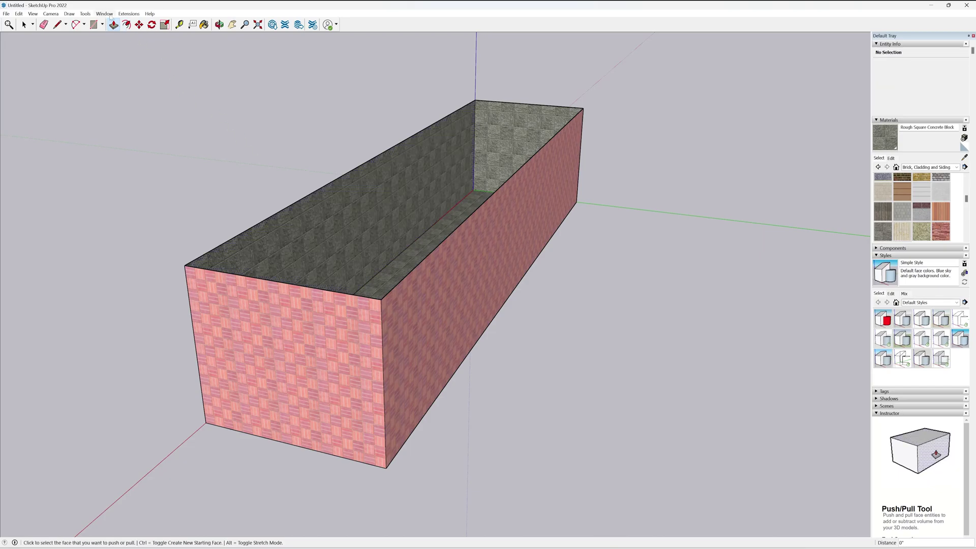
Step: Offset the box's bottom outline slightly outward to form a thin border around the walls
middle_click_drag(282, 141, 370, 262)
left_click(370, 261)
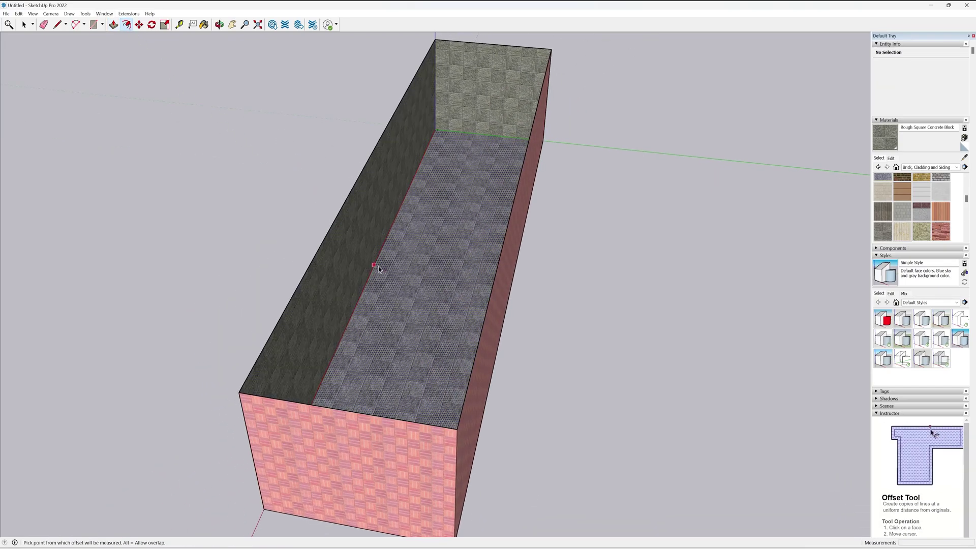
key("Escape")
scroll(371, 264, "up", 5)
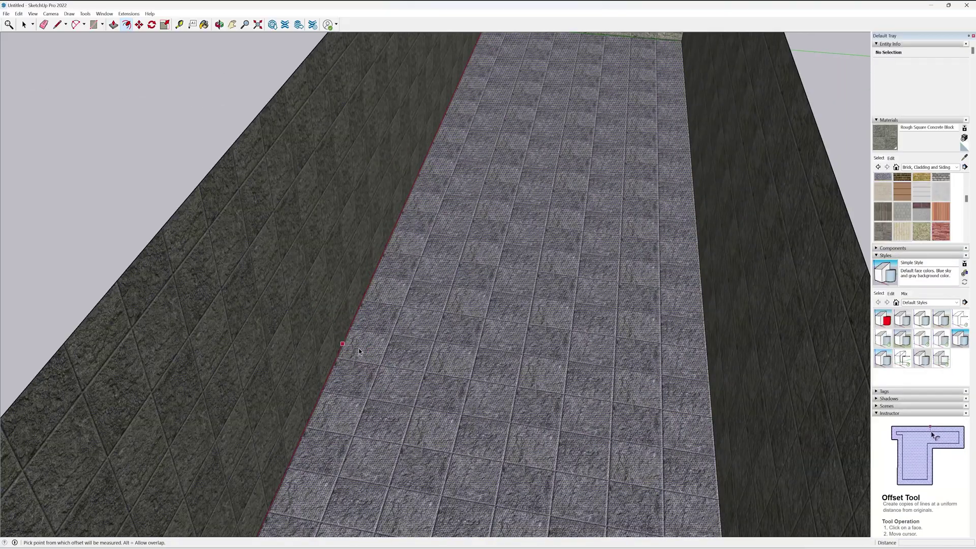
scroll(356, 340, "up", 5)
middle_click_drag(355, 338, 268, 270)
scroll(268, 270, "down", 4)
Step: Push/Pull the thin border around the base up 10' to the wall tops to give the walls thickness
left_click(113, 27)
scroll(264, 256, "down", 4)
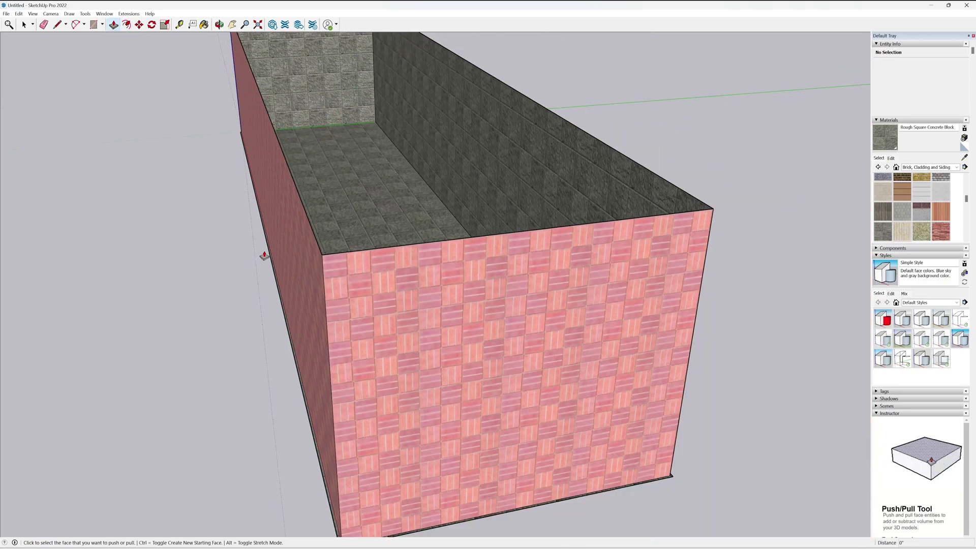
left_click(274, 280)
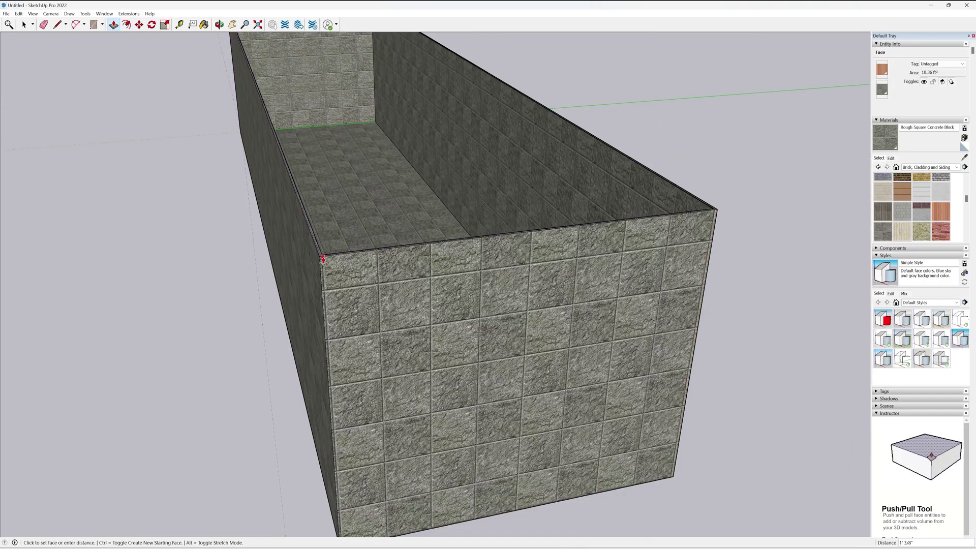
middle_click_drag(321, 260, 570, 263)
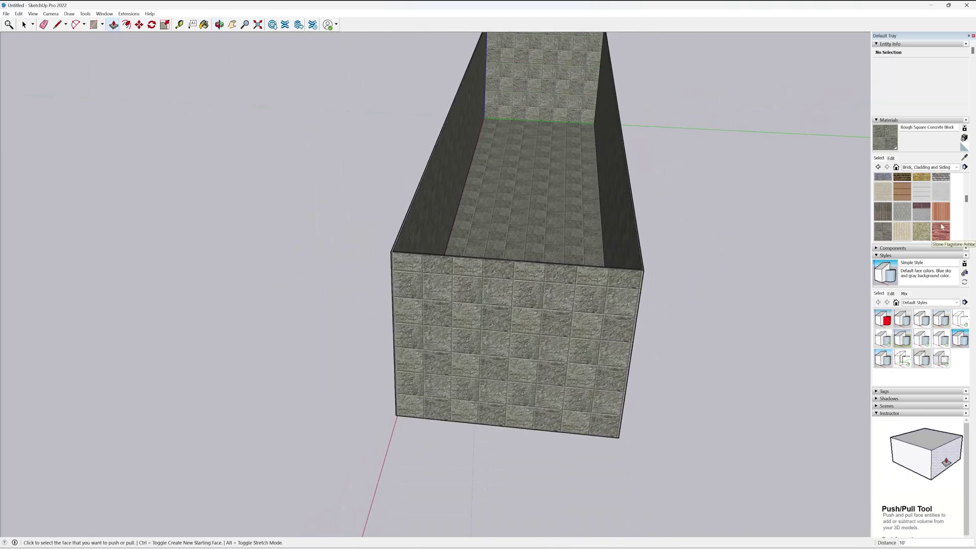
Step: Paint the new outer wall faces of the thickened box with the Brick Basket material
scroll(941, 226, "up", 1)
left_click(940, 182)
left_click(450, 349)
mouse_move(682, 290)
middle_mouse_down()
mouse_move(617, 348)
mouse_move(206, 309)
mouse_move(319, 229)
mouse_move(407, 426)
mouse_move(393, 381)
mouse_move(427, 342)
mouse_move(220, 312)
mouse_move(645, 323)
mouse_move(379, 347)
middle_mouse_up()
left_click(427, 342)
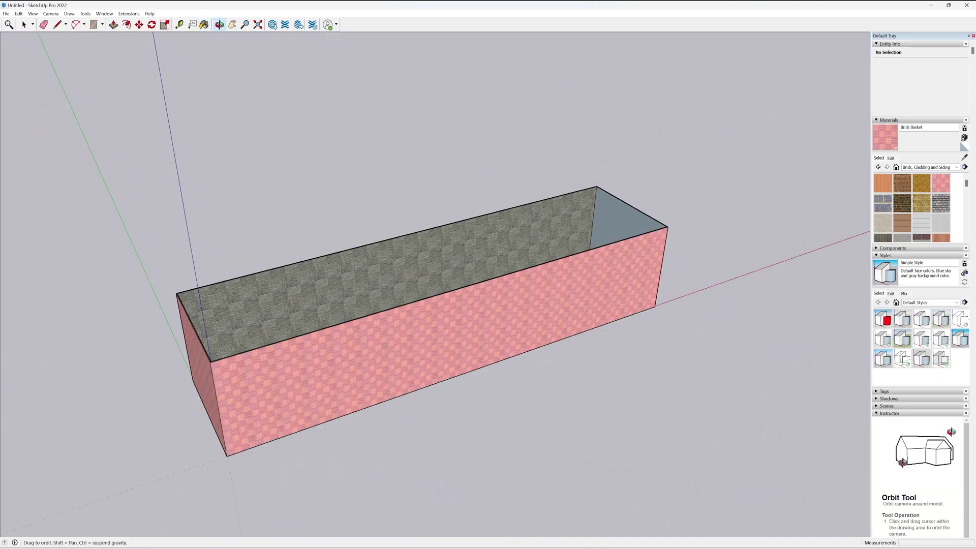
Step: Paint the unpainted inner end wall with the Rough Square Concrete Block material
scroll(906, 222, "down", 1)
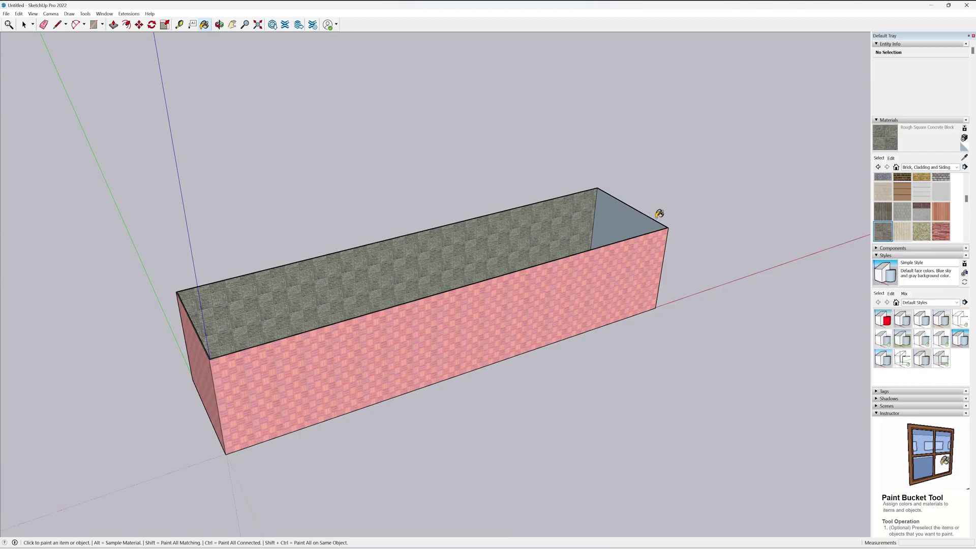
scroll(610, 208, "up", 8)
middle_click_drag(610, 208, 553, 248)
scroll(546, 231, "down", 3)
scroll(546, 230, "down", 3)
scroll(552, 248, "down", 3)
middle_click_drag(518, 375, 621, 293)
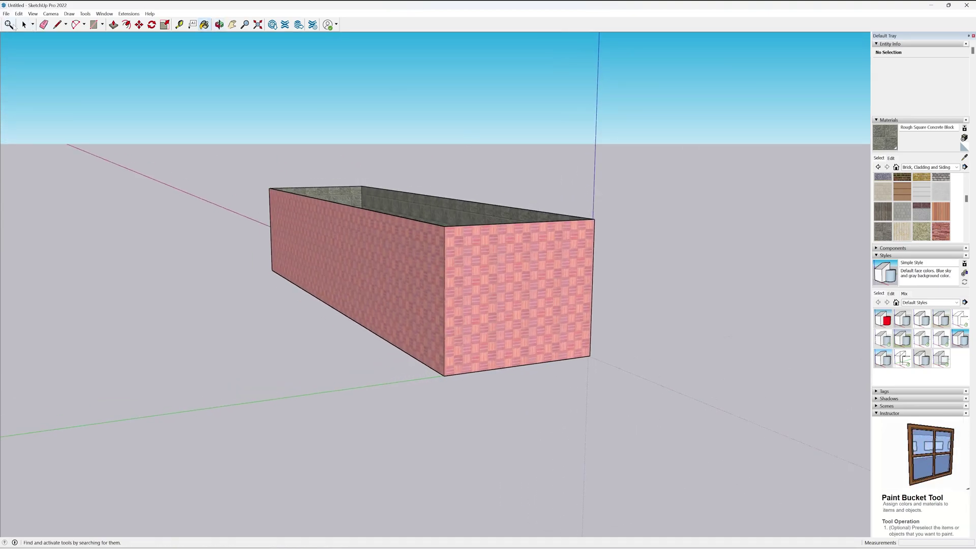
Step: Switch to Beyond Typicals and remove the placed box from the Two Way Left Turn lane
left_click(24, 25)
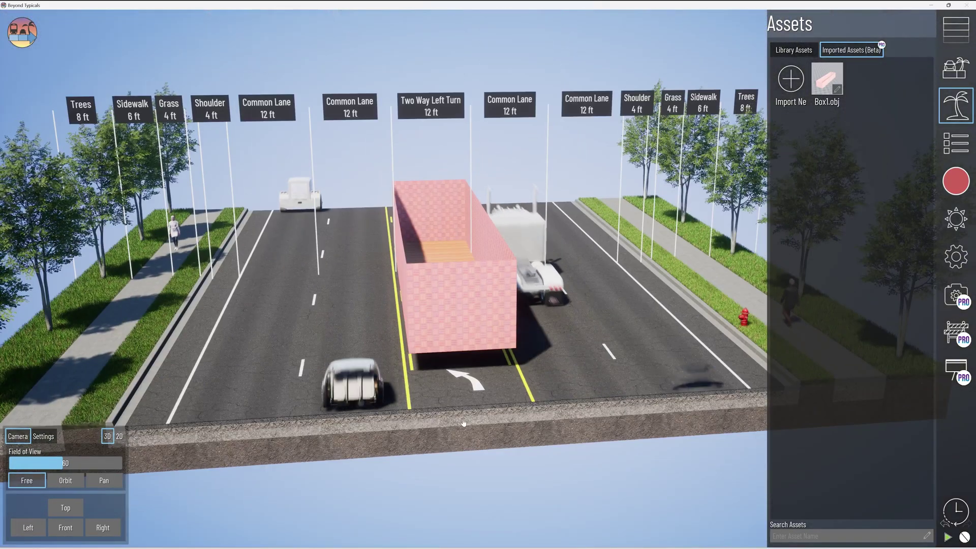
left_click(463, 423)
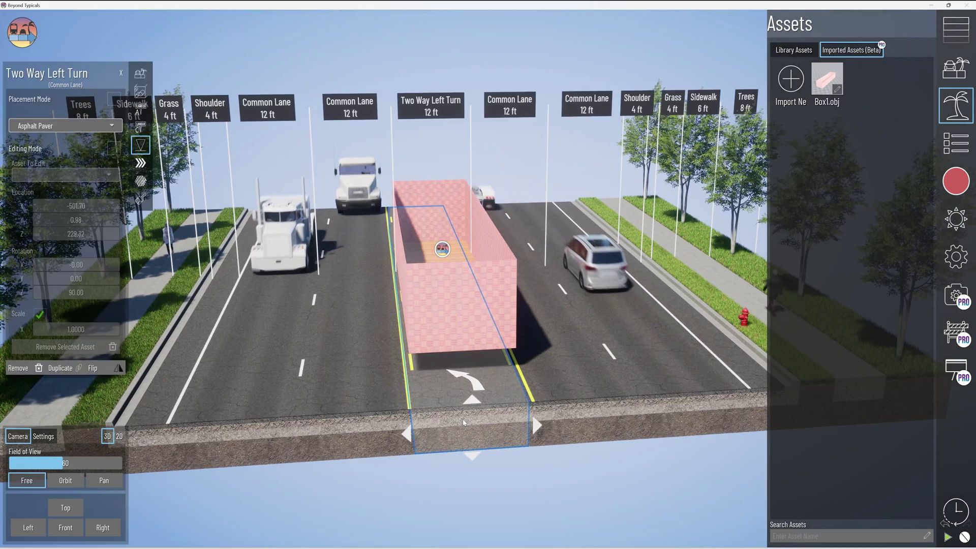
left_click(441, 252)
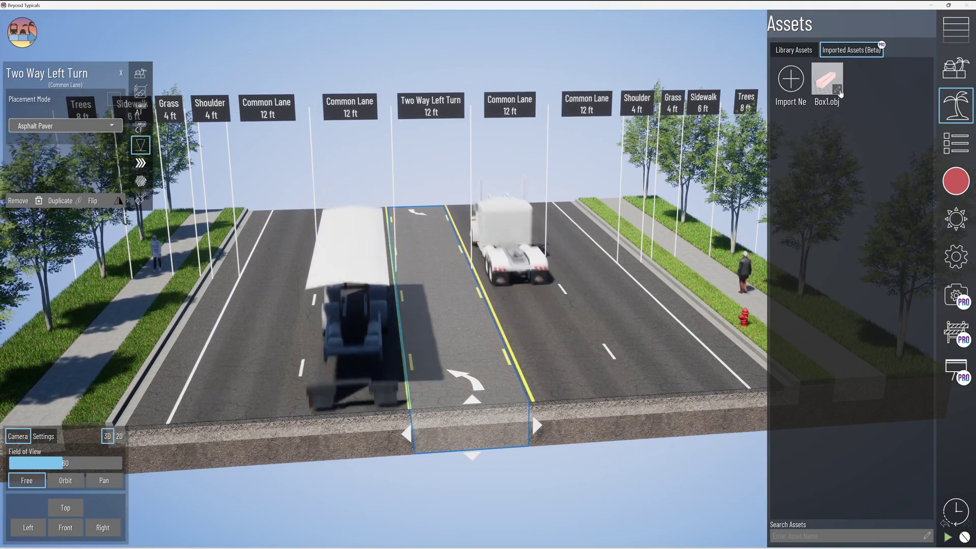
Step: Delete the imported Box1.obj asset from the imported assets
left_click(837, 90)
left_click(838, 93)
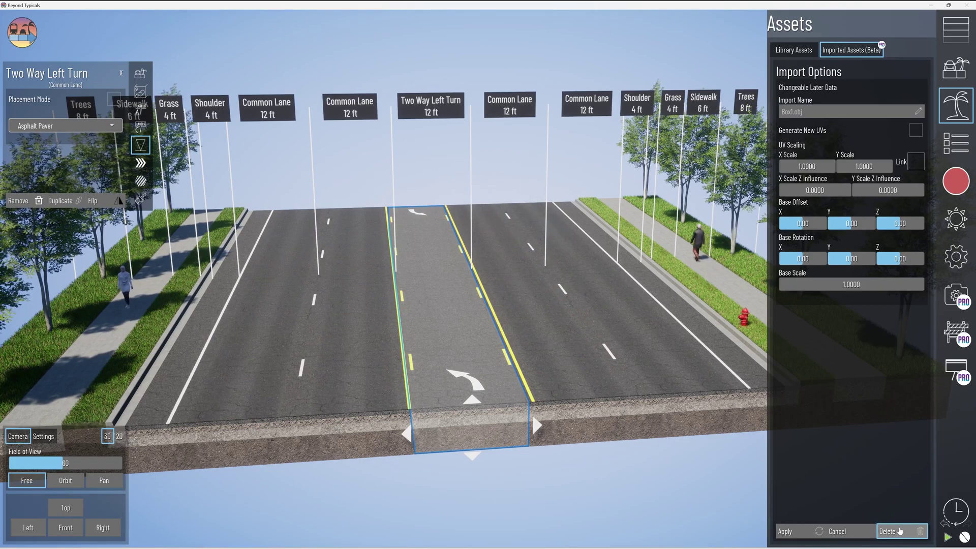
left_click(902, 531)
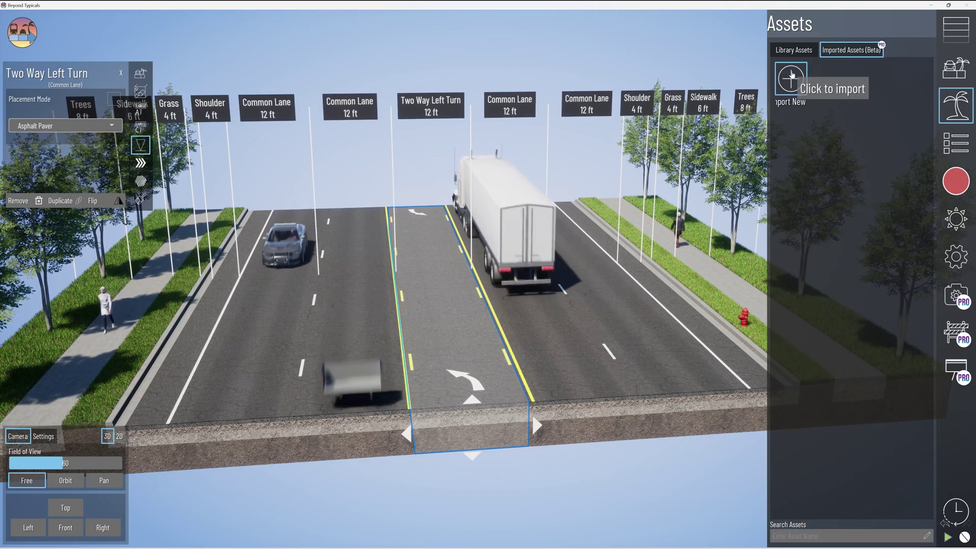
Step: Filter the example projects by Metric and open Greenspace Parkway without saving the current project
left_click(953, 75)
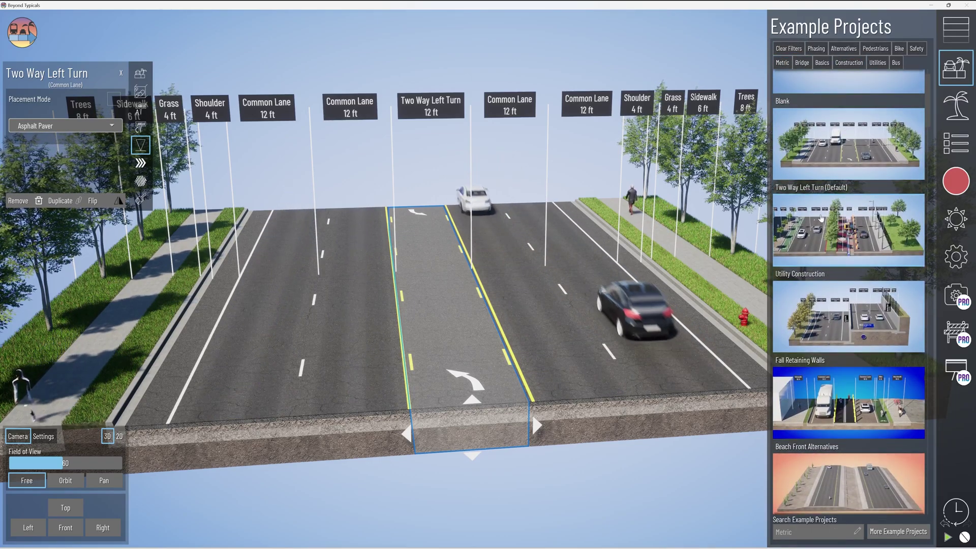
left_click(783, 62)
left_click(812, 199)
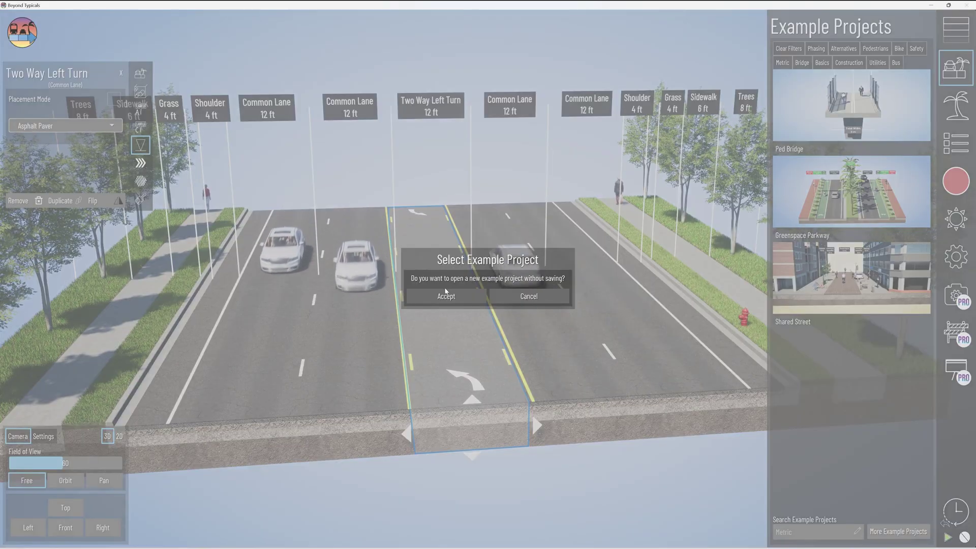
left_click(442, 297)
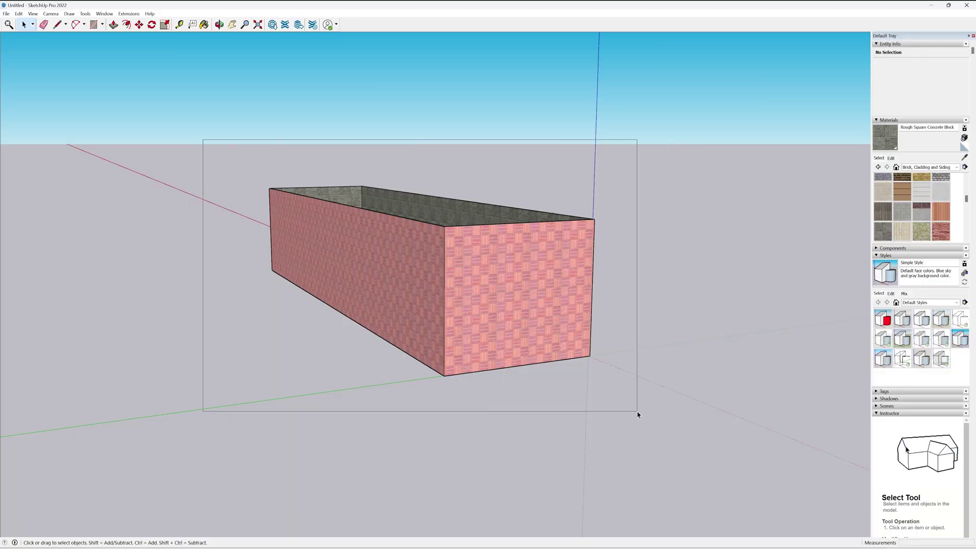
Step: Switch to SketchUp, delete the whole box, and search the 3D Warehouse models for "metric sign"
left_click_drag(637, 415, 635, 414)
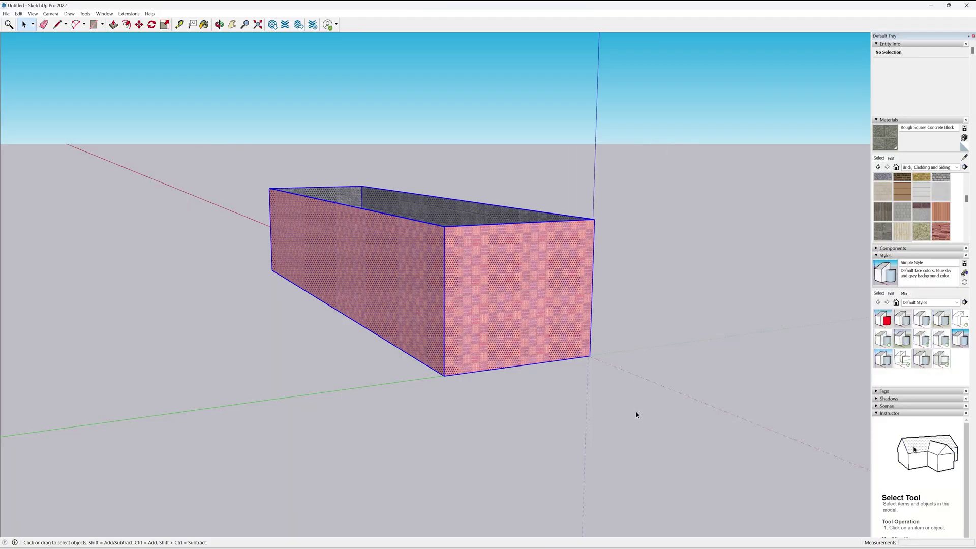
key("Delete")
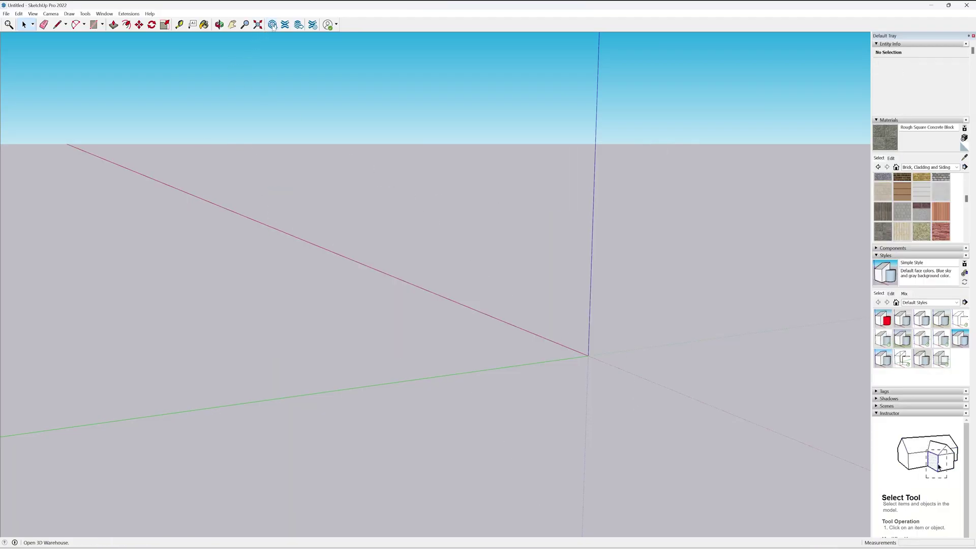
left_click(272, 25)
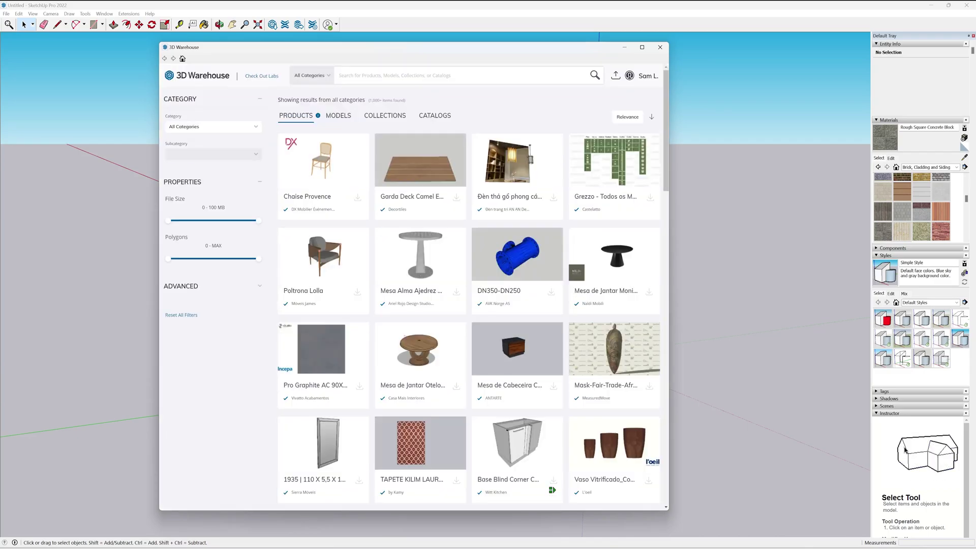
type("m")
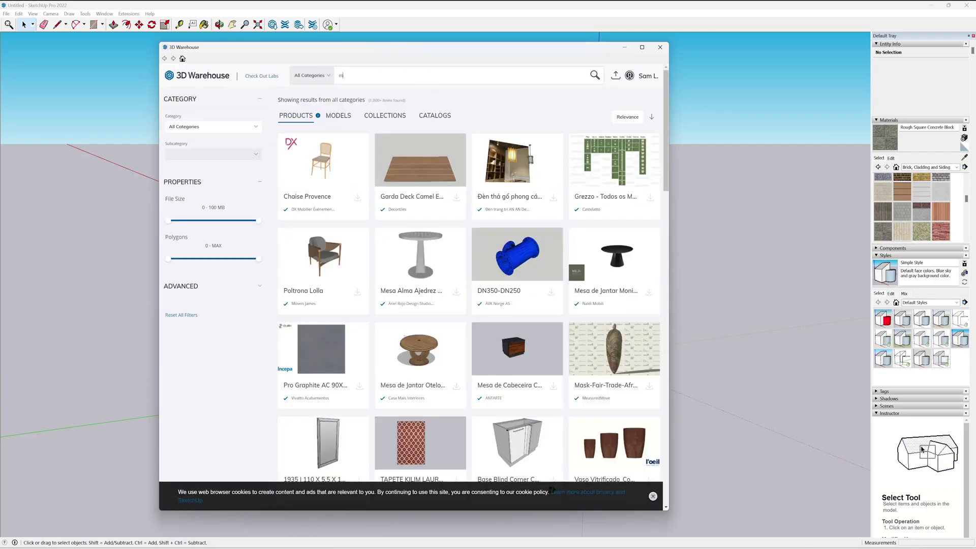
type("etric sign")
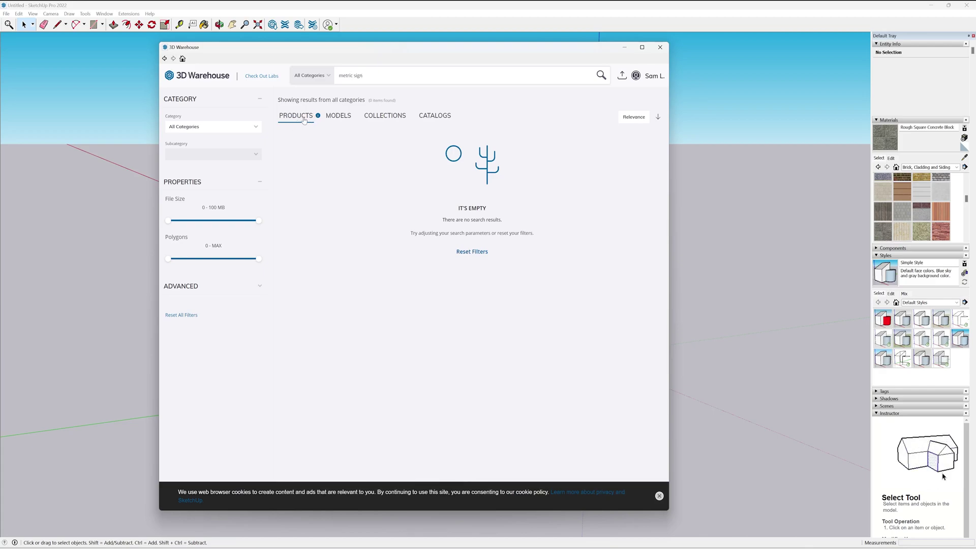
left_click(336, 118)
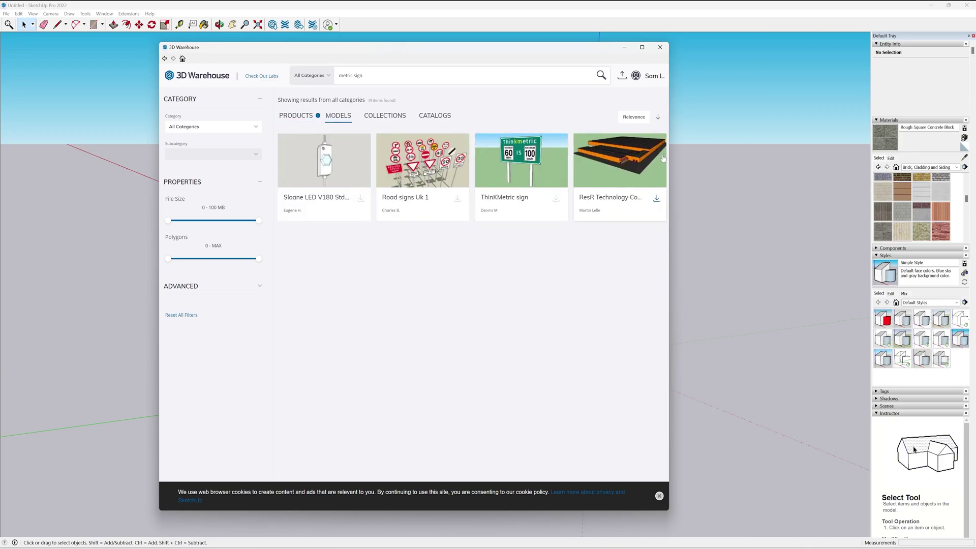
Step: Download Road signs Uk 1 directly into the model and place it near the origin
left_click(424, 166)
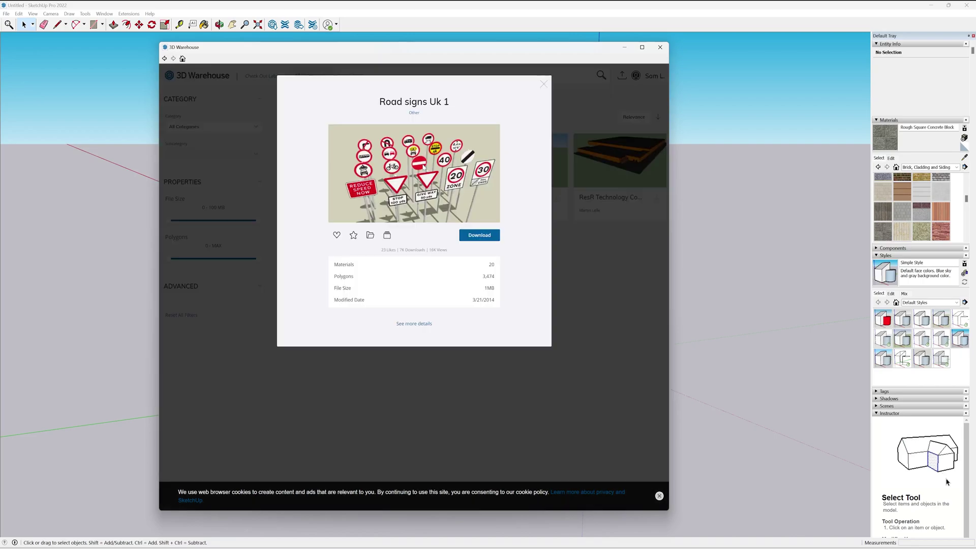
left_click(477, 235)
left_click(385, 301)
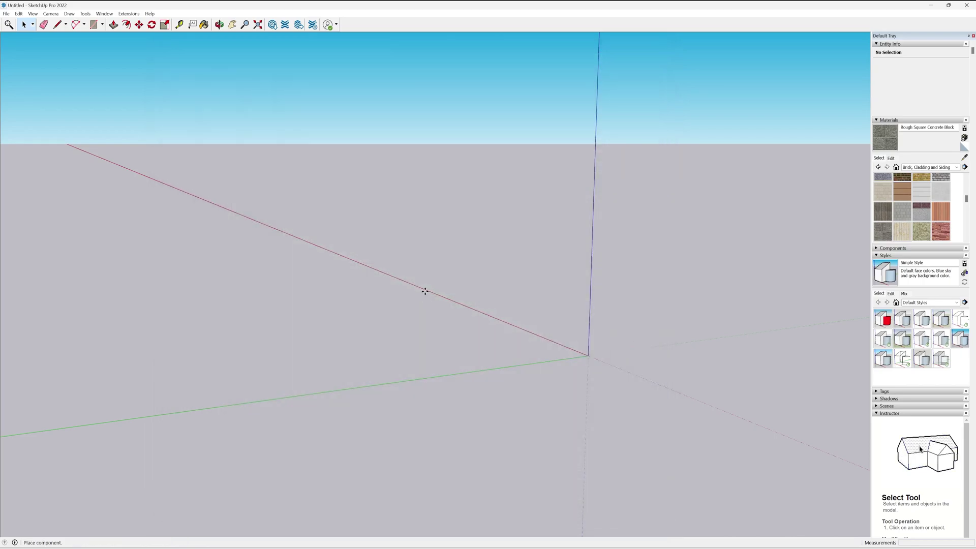
middle_click_drag(665, 330, 161, 329)
scroll(337, 325, "up", 3)
scroll(433, 306, "up", 2)
middle_click_drag(432, 305, 369, 407)
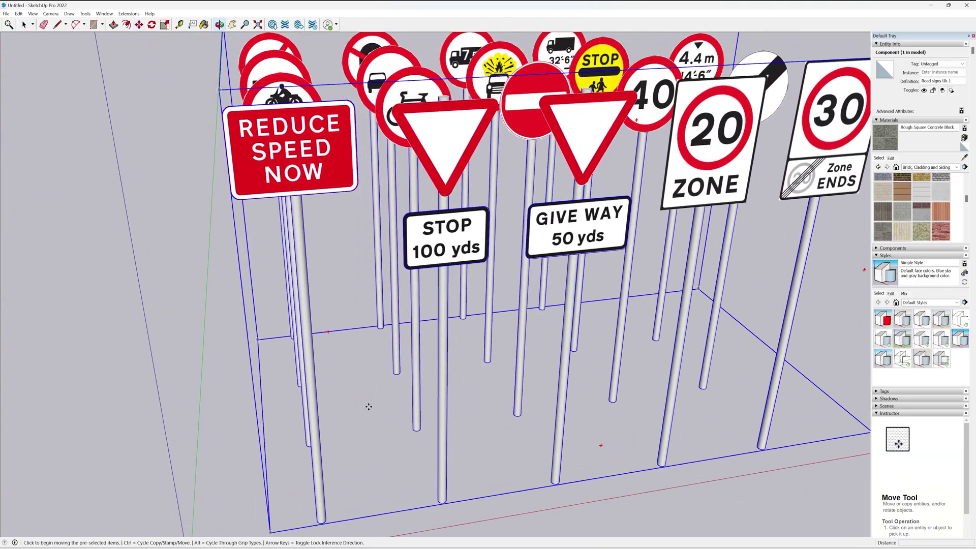
Step: Delete every sign in the Road signs Uk 1 component except the Reduce Speed Now sign
scroll(300, 200, "down", 5)
left_click(477, 359)
middle_click_drag(364, 196, 287, 233)
scroll(314, 194, "up", 3)
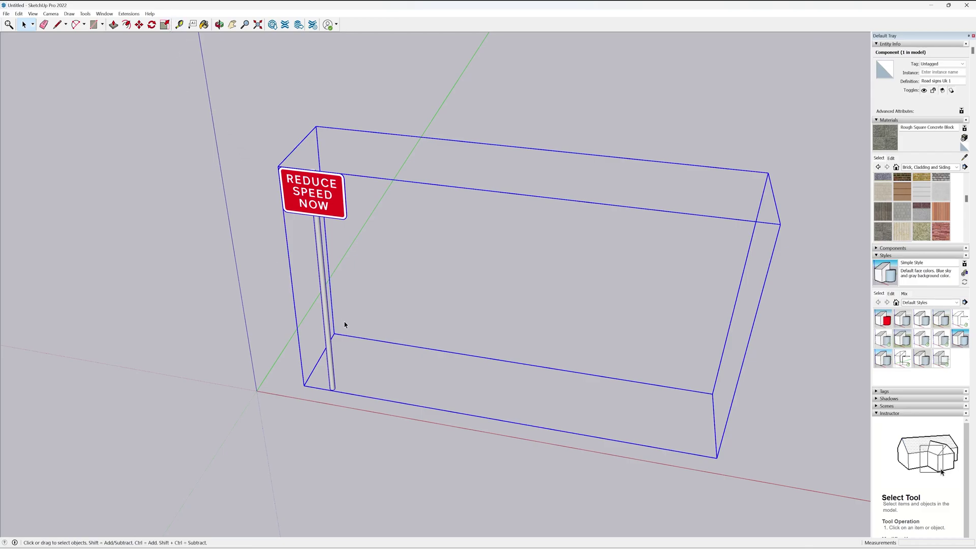
Step: Rotate the sign component about the origin from the red axis onto the green axis, and deselect it
middle_click_drag(345, 325, 395, 228)
scroll(248, 451, "up", 4)
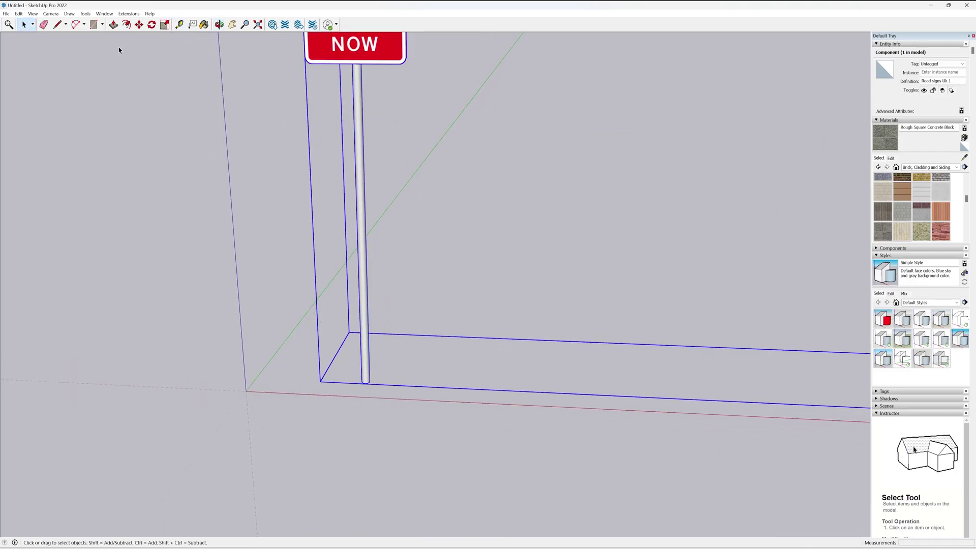
left_click(151, 24)
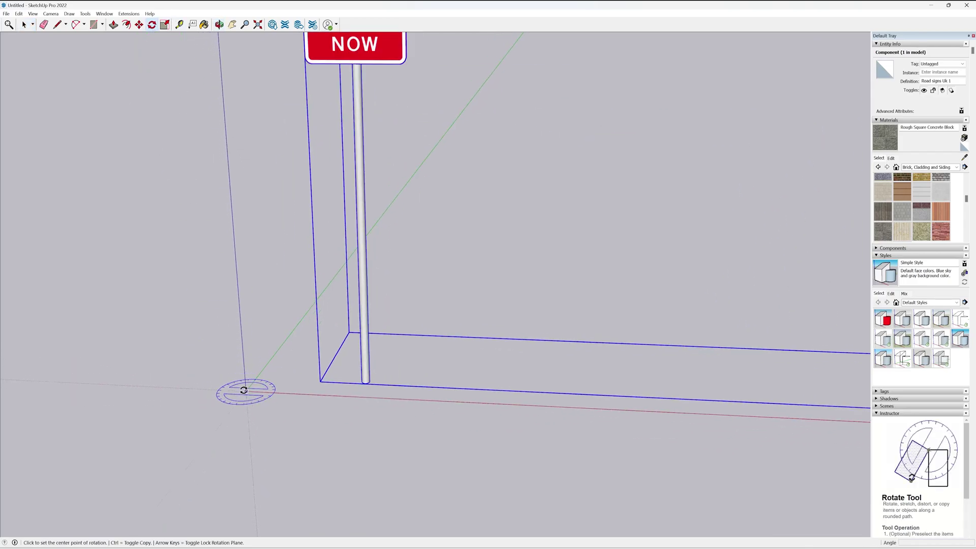
left_click(338, 395)
left_click(273, 355)
scroll(313, 396, "down", 3)
left_click(25, 24)
left_click(100, 91)
middle_click_drag(288, 221, 112, 215)
scroll(212, 155, "up", 3)
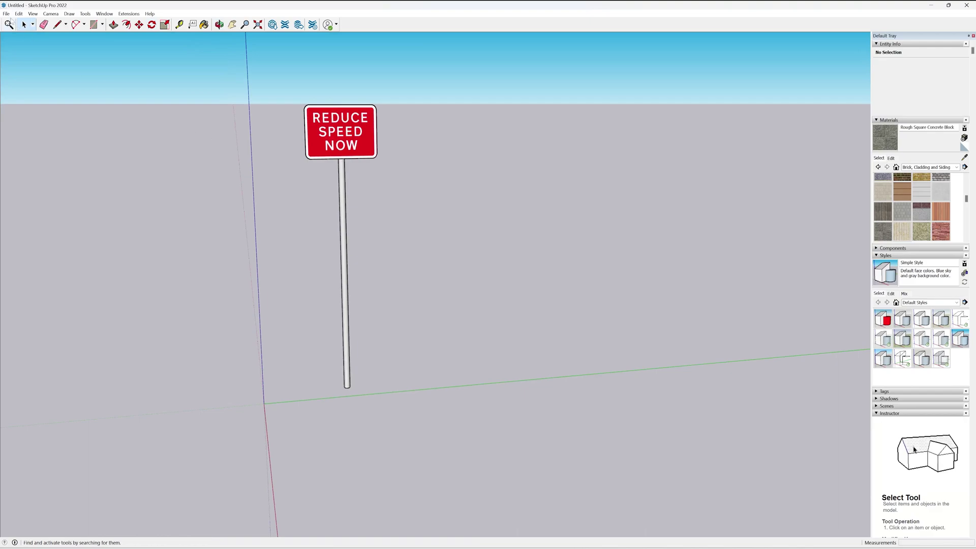
Step: Export the sign as a 3D model to the Desktop as the OBJ file ReduceSpeed, checking the export options
left_click(6, 13)
mouse_move(57, 162)
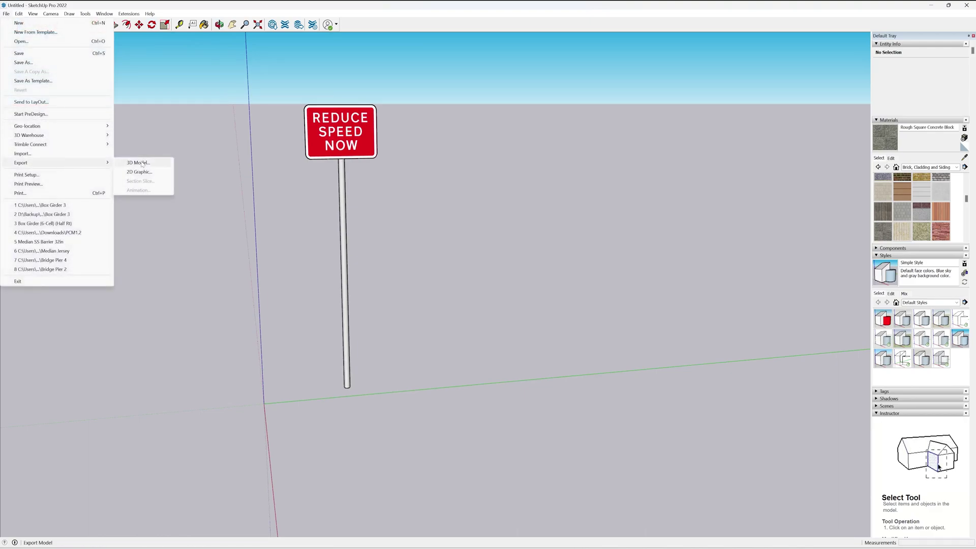
left_click(142, 163)
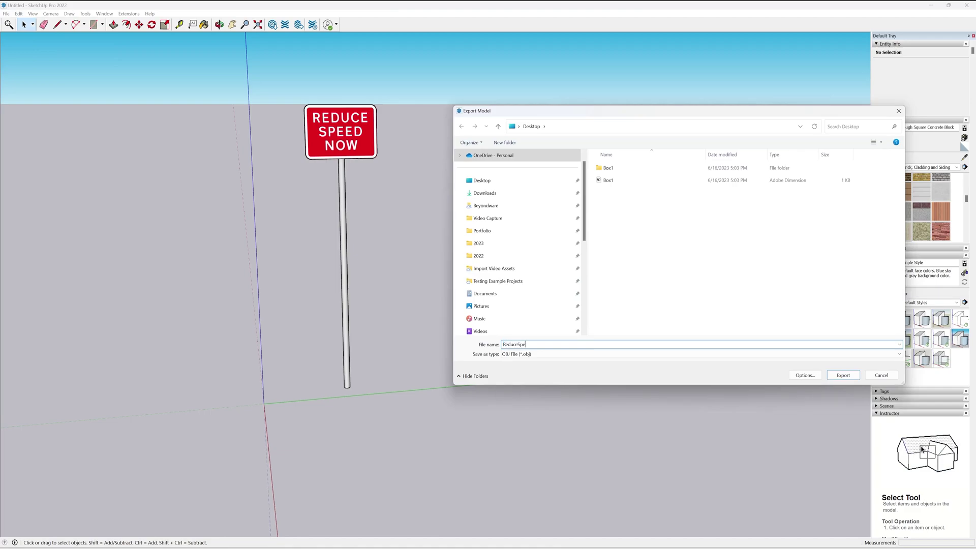
left_click(814, 374)
left_click(688, 298)
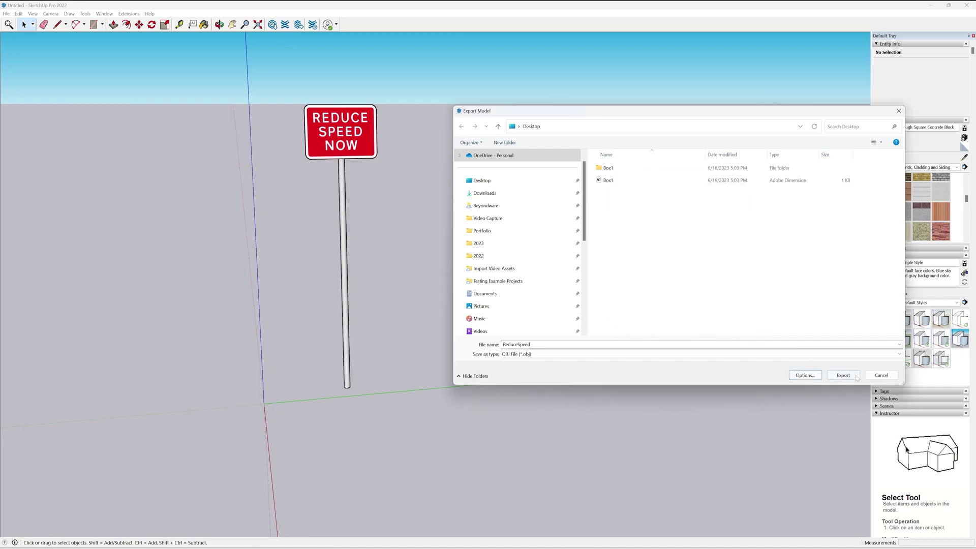
left_click(855, 377)
left_click(530, 335)
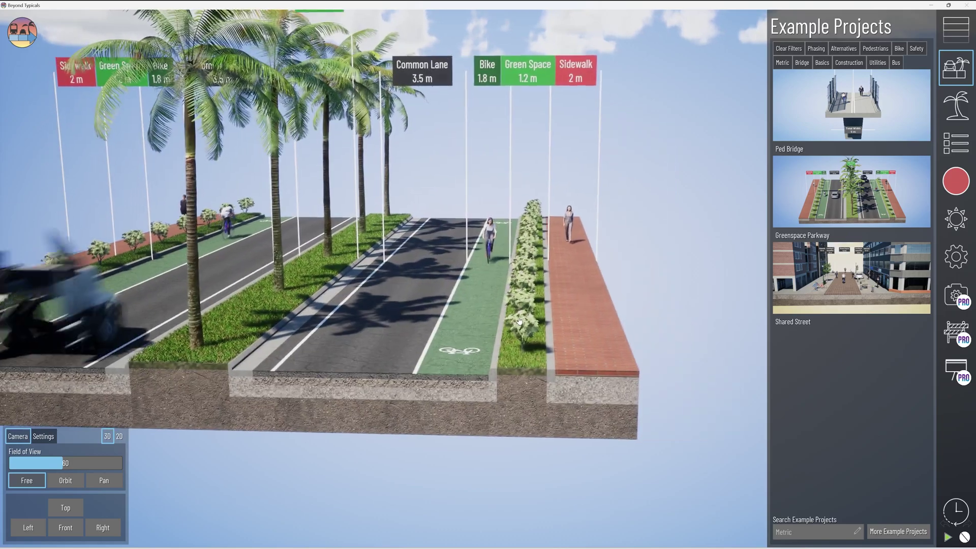
Step: Switch to Beyond Typicals and import ReduceSpeed.obj from the Desktop as an asset with the default import options
left_click(955, 105)
left_click(801, 77)
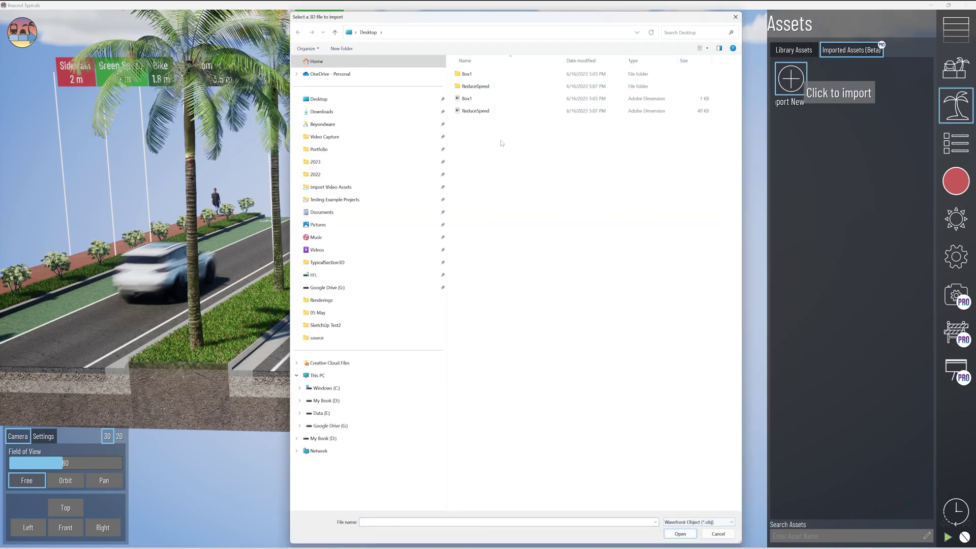
double_click(475, 110)
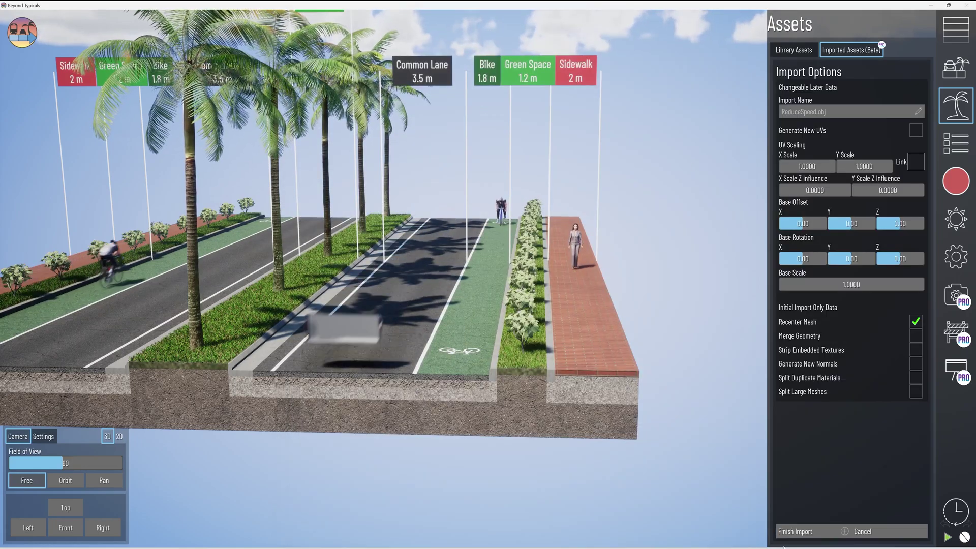
left_click(824, 532)
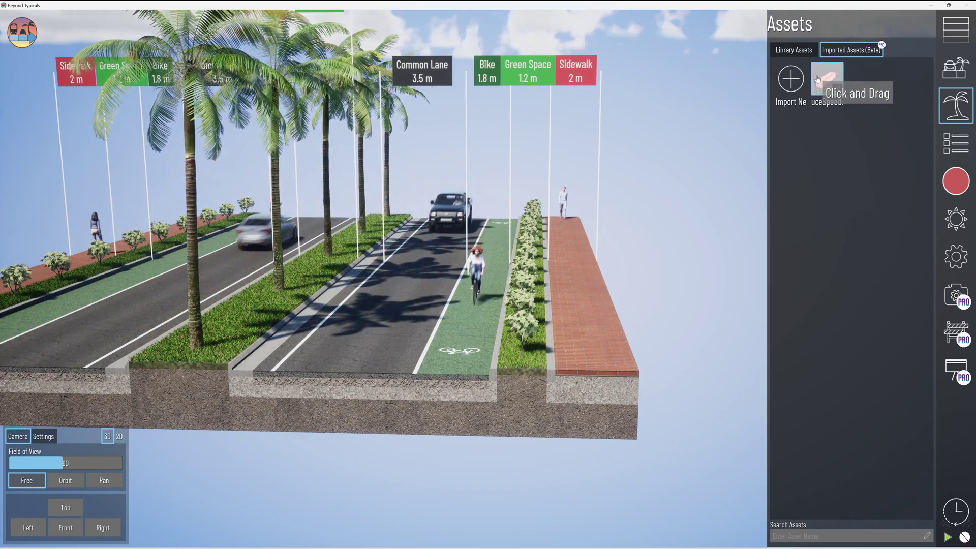
Step: Place the ReduceSpeed asset in the 1.2 m Green Space between the bike lane and sidewalk, and select it for editing
left_click_drag(832, 80, 547, 270)
left_click_drag(529, 319, 508, 333)
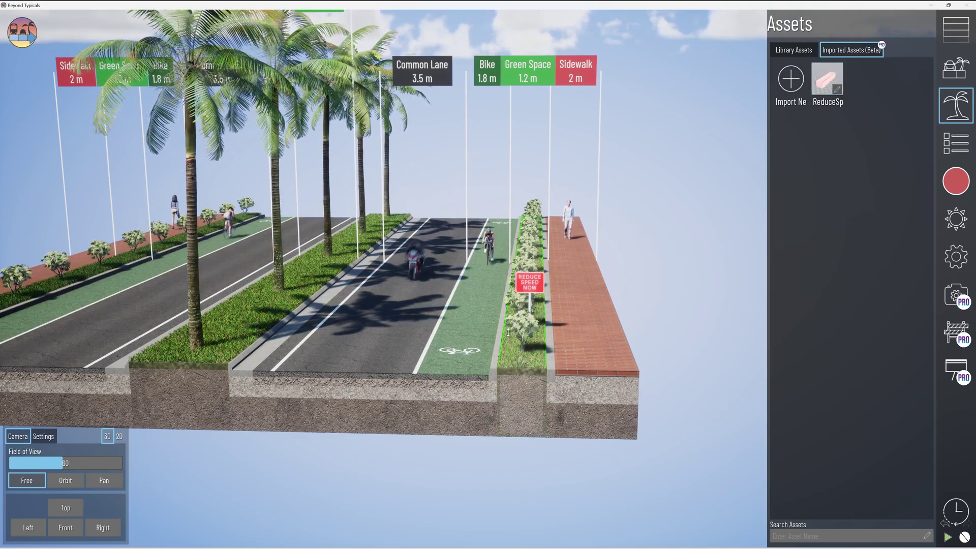
left_click(507, 332)
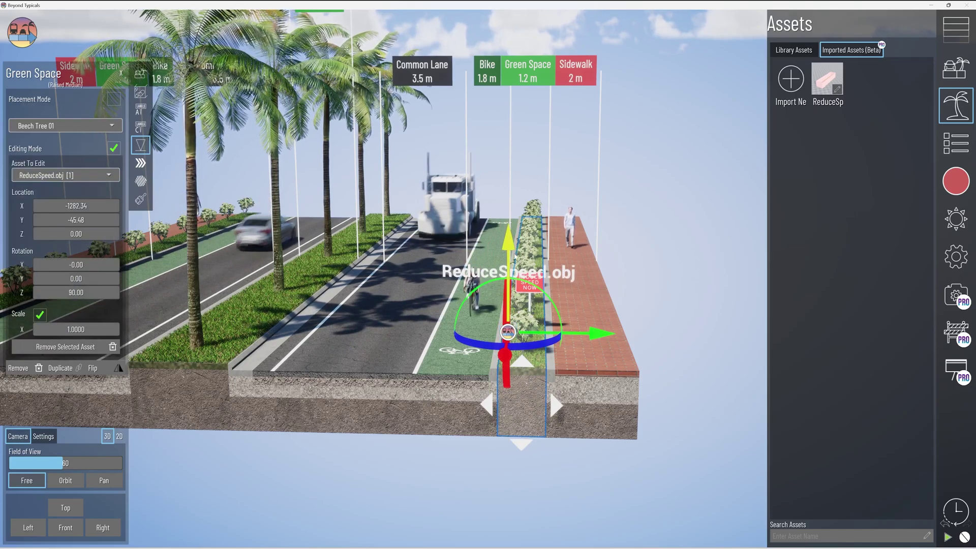
Step: Rotate the sign to -90 about Z and move it to about Y 75.71 and Z 171.81
left_click_drag(510, 198, 510, 176)
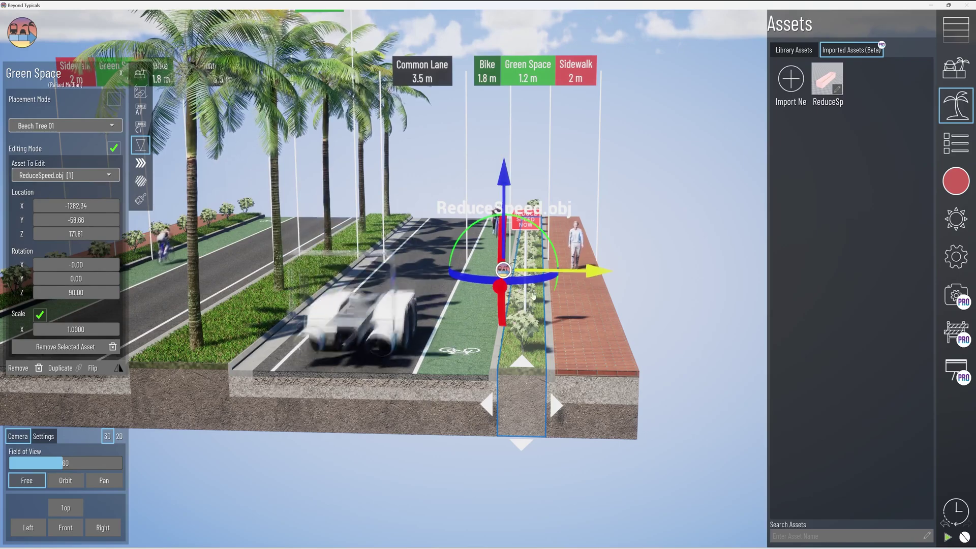
middle_click_drag(542, 284, 442, 301)
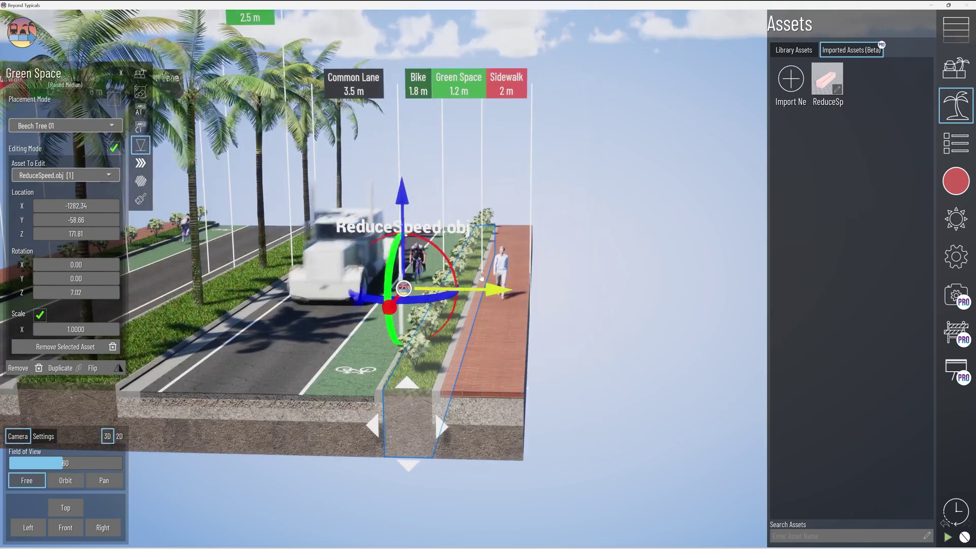
left_click_drag(447, 295, 358, 295)
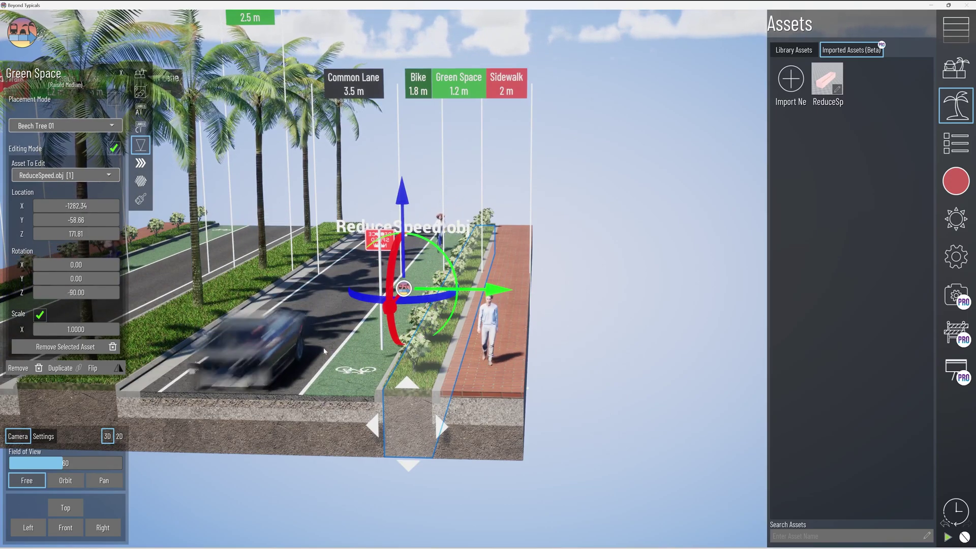
left_click_drag(487, 291, 535, 301)
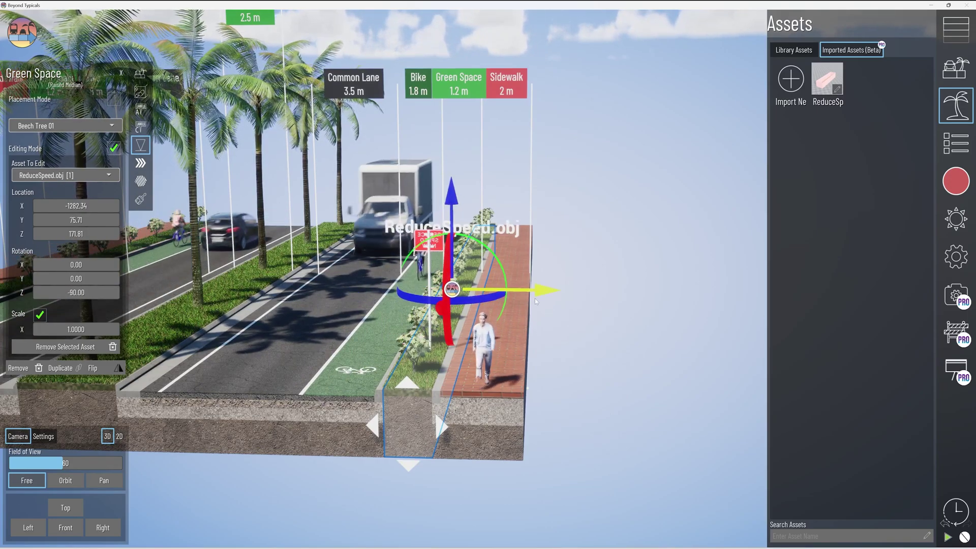
Step: Deselect the green space and examine the placed Reduce Speed Now sign up close
left_click(499, 525)
scroll(393, 228, "up", 5)
scroll(393, 229, "up", 3)
middle_click_drag(393, 228, 456, 268)
scroll(651, 366, "down", 3)
middle_click_drag(660, 379, 527, 267)
scroll(579, 309, "up", 3)
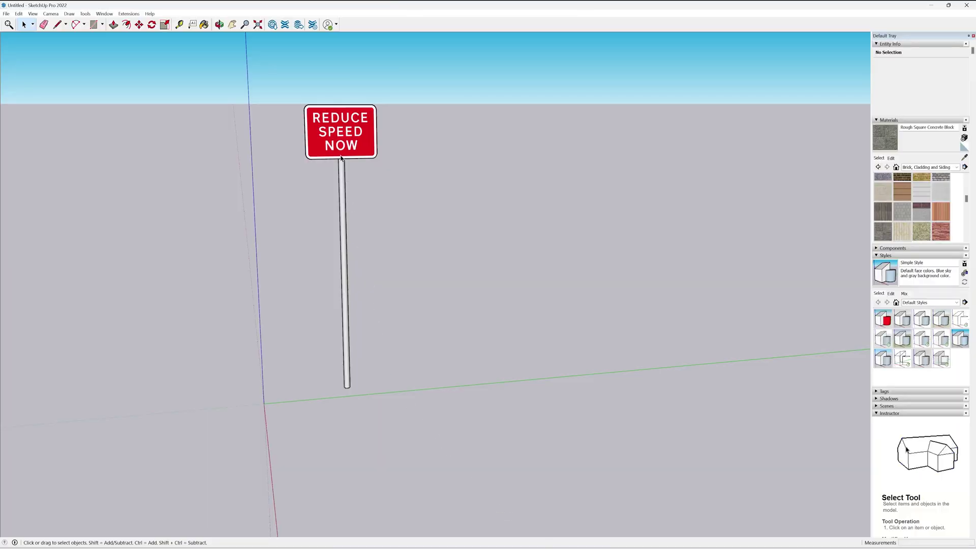
Step: Switch to SketchUp and examine the back of the sign plate by opening its nested group and selecting its geometry
scroll(341, 115, "up", 2)
middle_click_drag(340, 115, 717, 189)
middle_click_drag(559, 199, 656, 196)
scroll(764, 142, "up", 1)
middle_click_drag(765, 142, 720, 147)
double_click(501, 179)
left_click(501, 179)
double_click(501, 179)
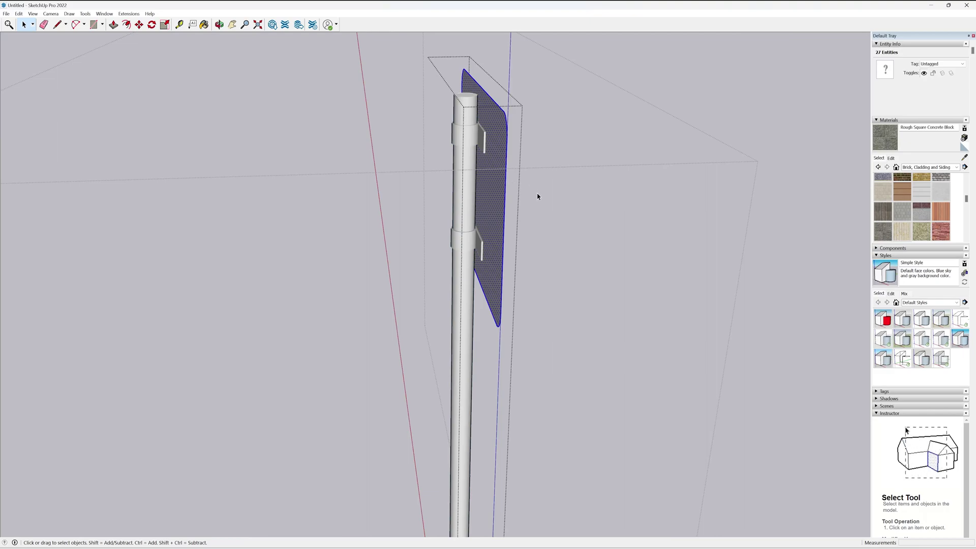
scroll(537, 197, "down", 5)
left_click(595, 225)
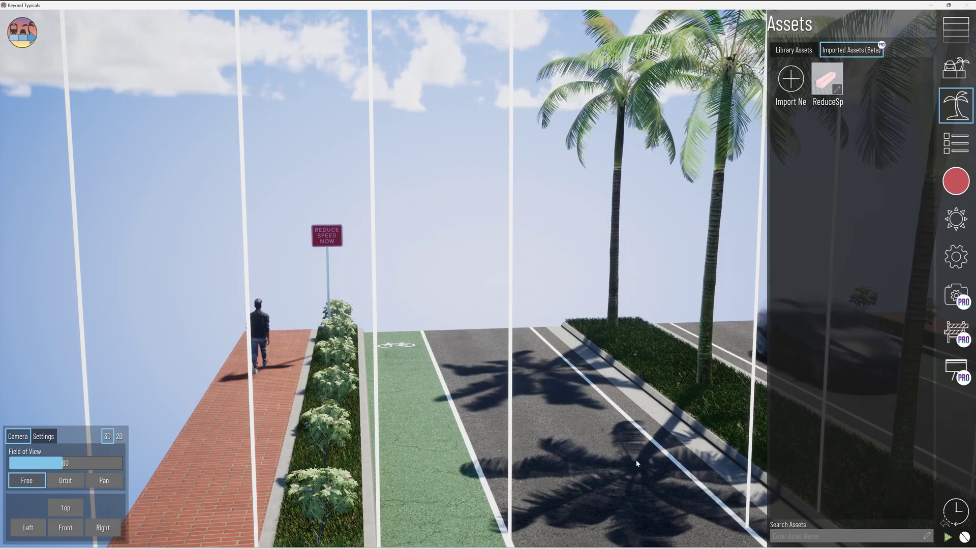
Step: Clear the example project filters and open the LRT Complete Street example project
scroll(406, 308, "down", 5)
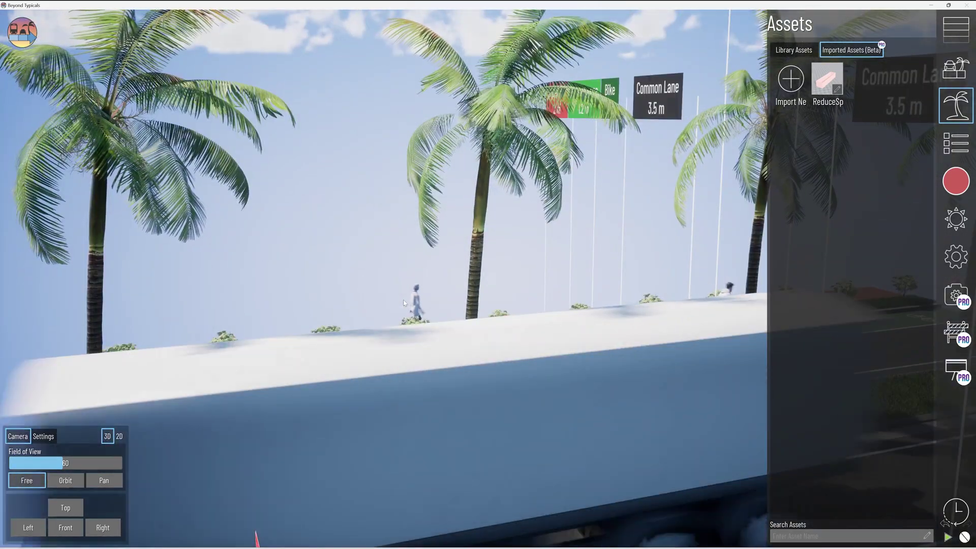
left_click_drag(448, 301, 192, 259)
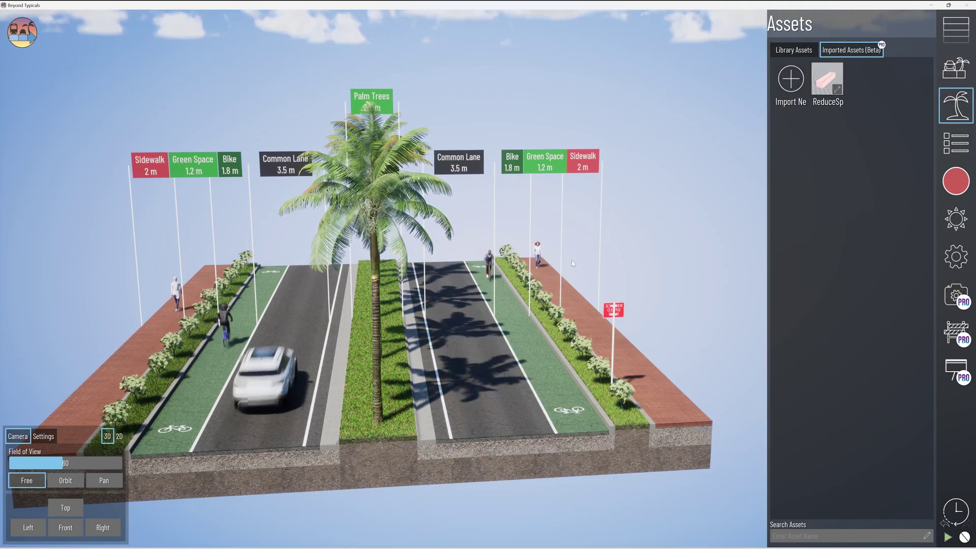
left_click(955, 74)
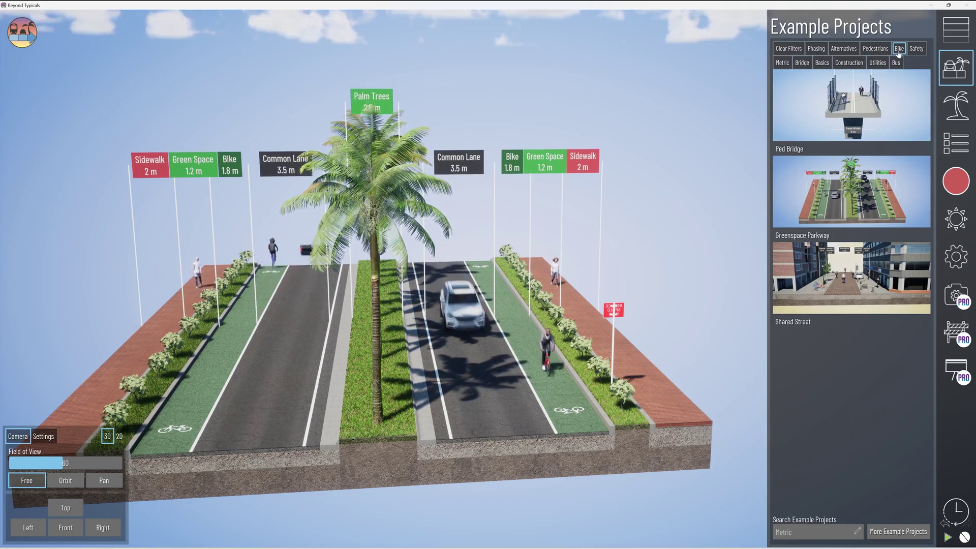
left_click(789, 50)
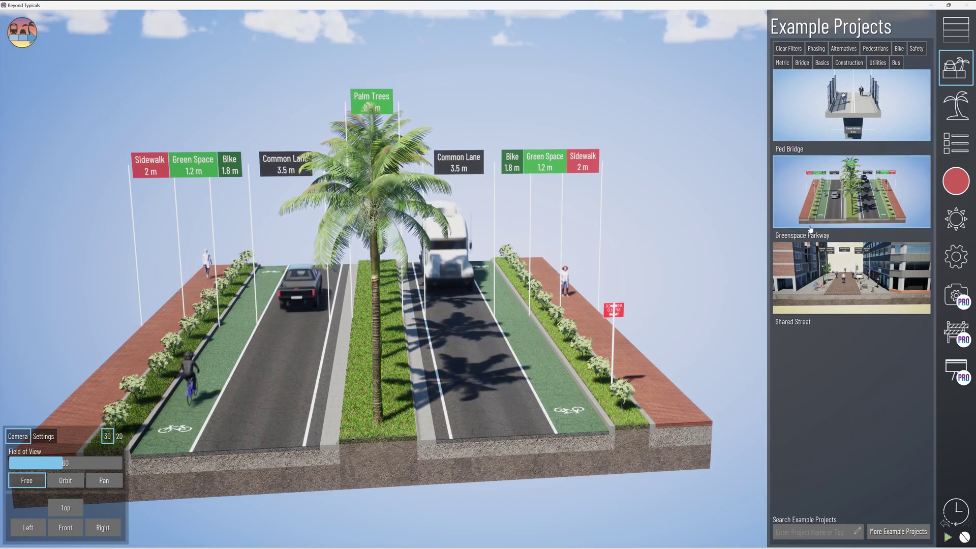
scroll(809, 225, "down", 15)
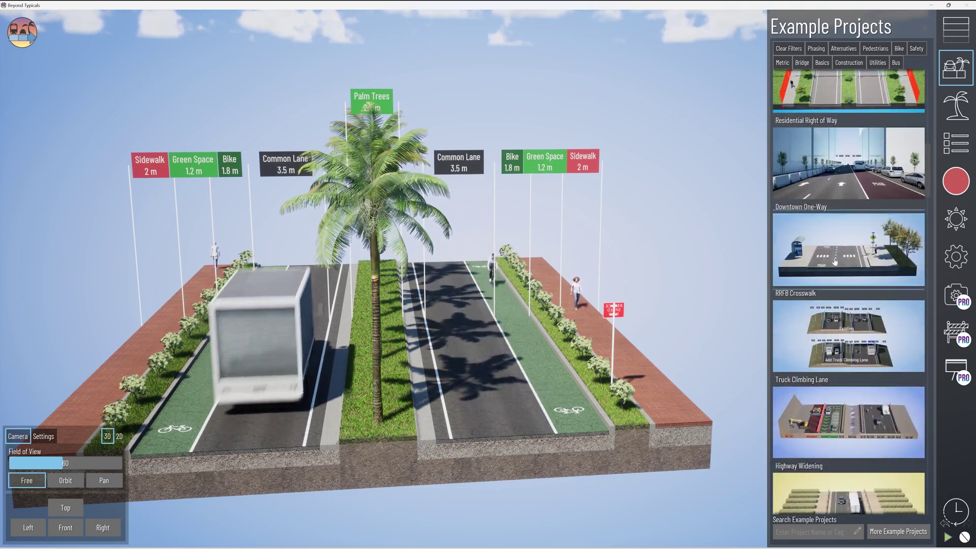
scroll(834, 262, "down", 10)
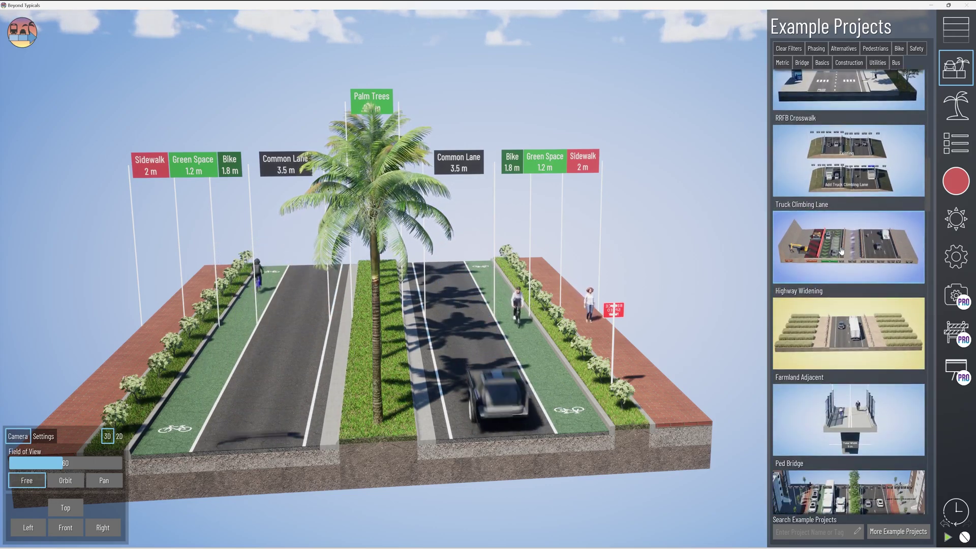
scroll(842, 253, "down", 10)
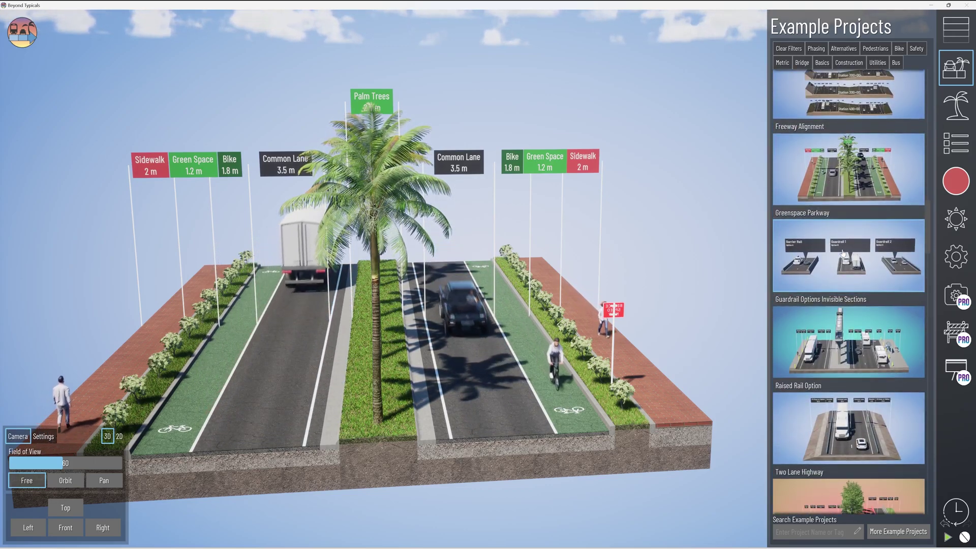
scroll(843, 253, "down", 3)
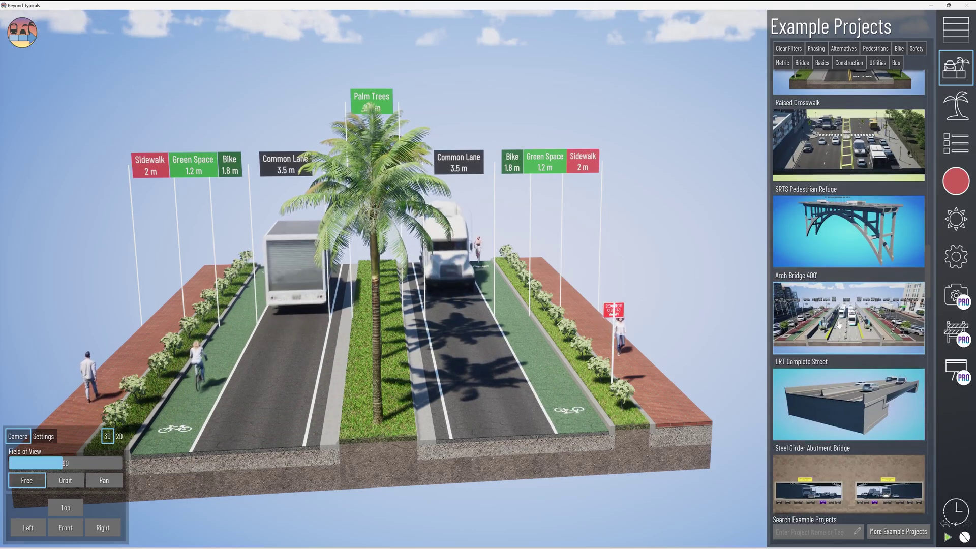
left_click(848, 305)
left_click(452, 300)
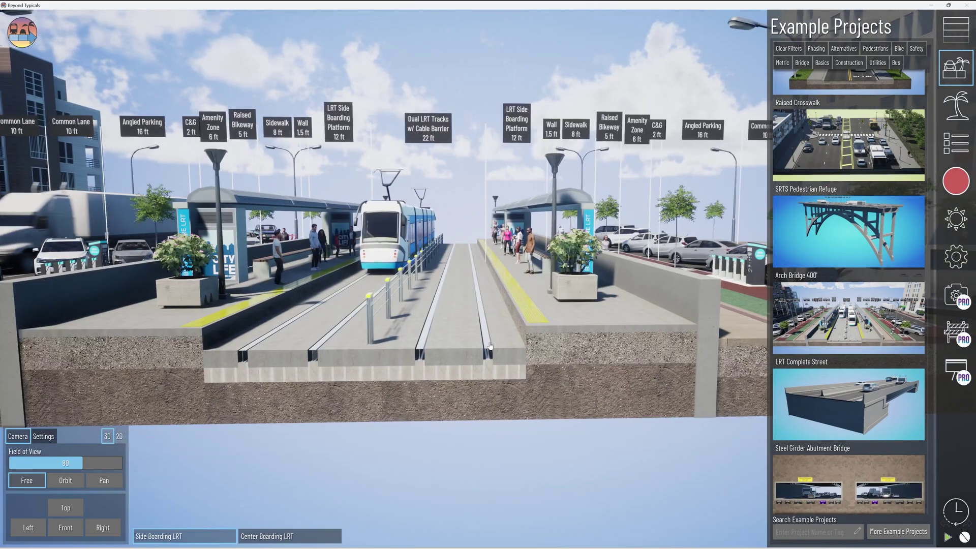
Step: Set the Primary Asset of both Light Rail track sections to None
left_click(475, 363)
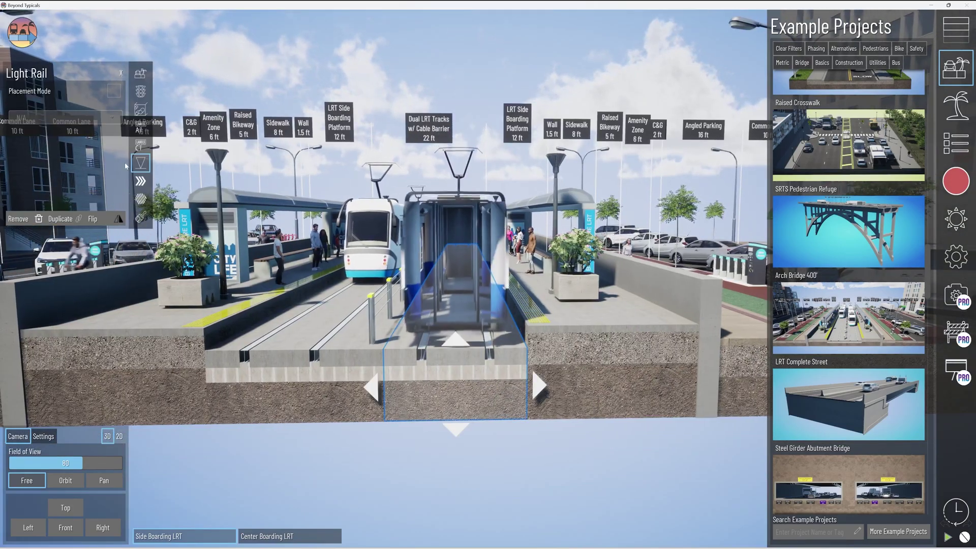
left_click(59, 177)
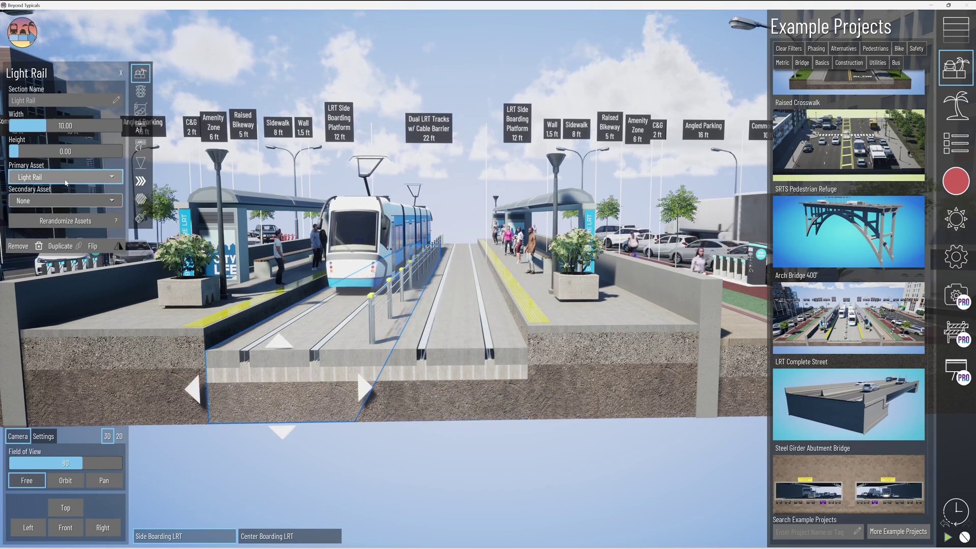
left_click(59, 192)
left_click(366, 158)
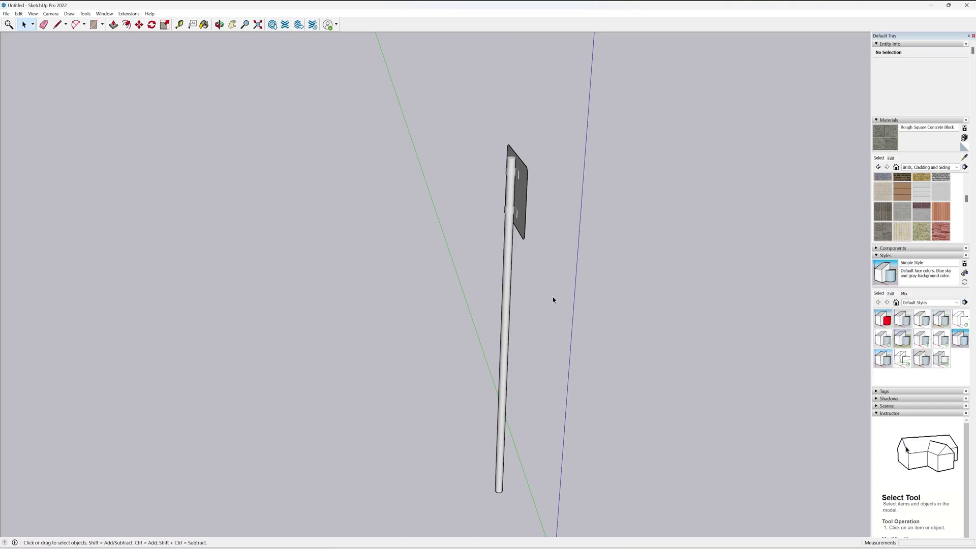
Step: Switch to SketchUp, delete the road sign, and search the 3D Warehouse models for "light rail"
key("Delete")
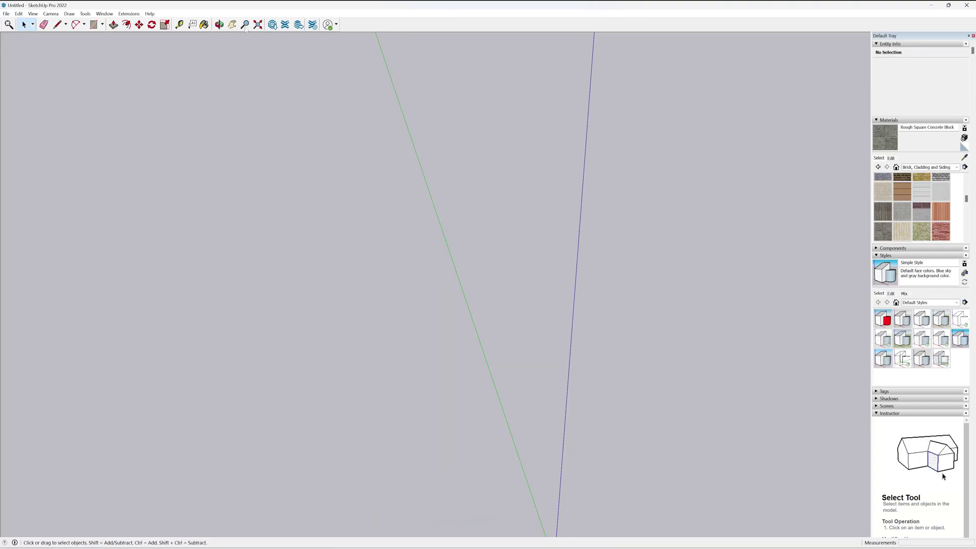
left_click(272, 25)
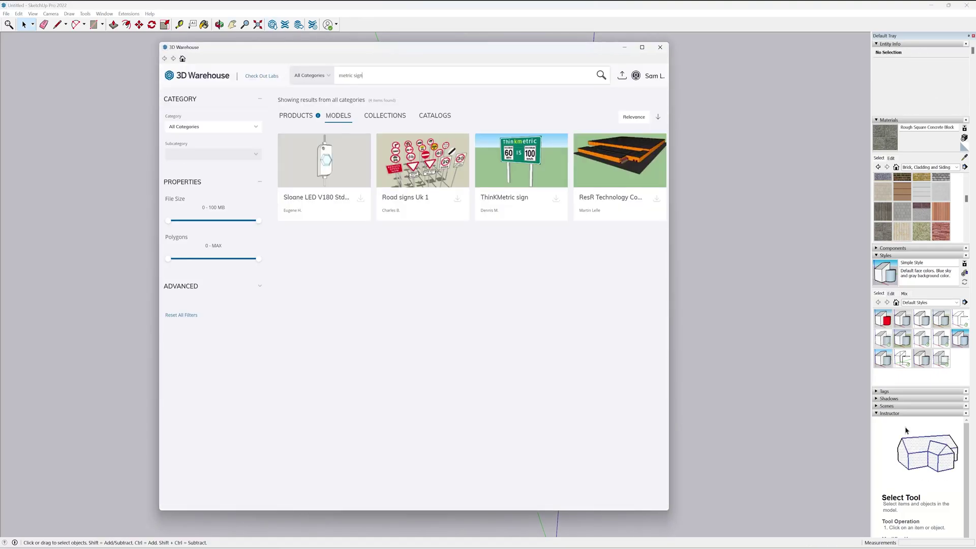
key("BackSpace")
key("BackSpace")
key("BackSpace")
key("BackSpace")
key("BackSpace")
key("BackSpace")
key("BackSpace")
key("BackSpace")
key("BackSpace")
key("BackSpace")
key("BackSpace")
type("light rail")
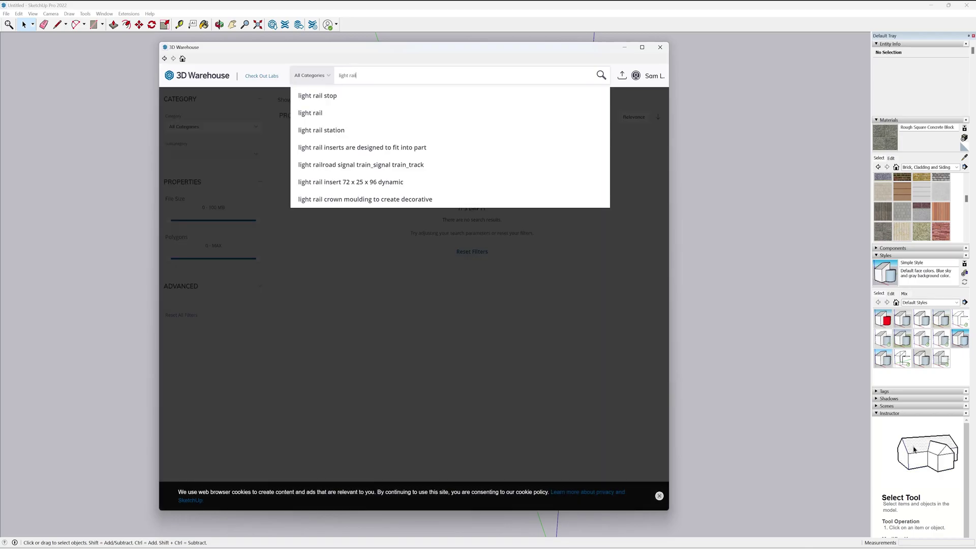
key("Return")
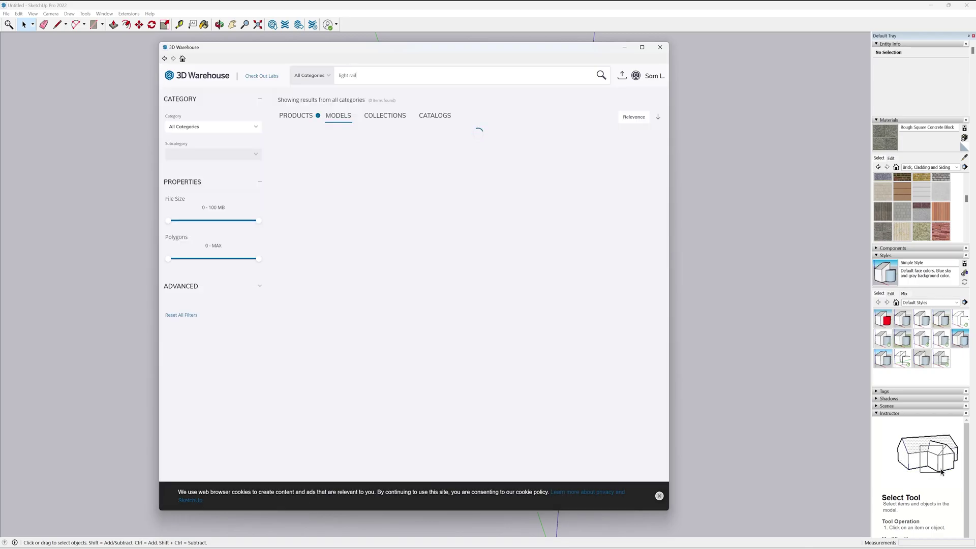
Step: Download the Seattle Sound Transit Light Rail model directly into the current model and place it at the origin
scroll(449, 206, "down", 15)
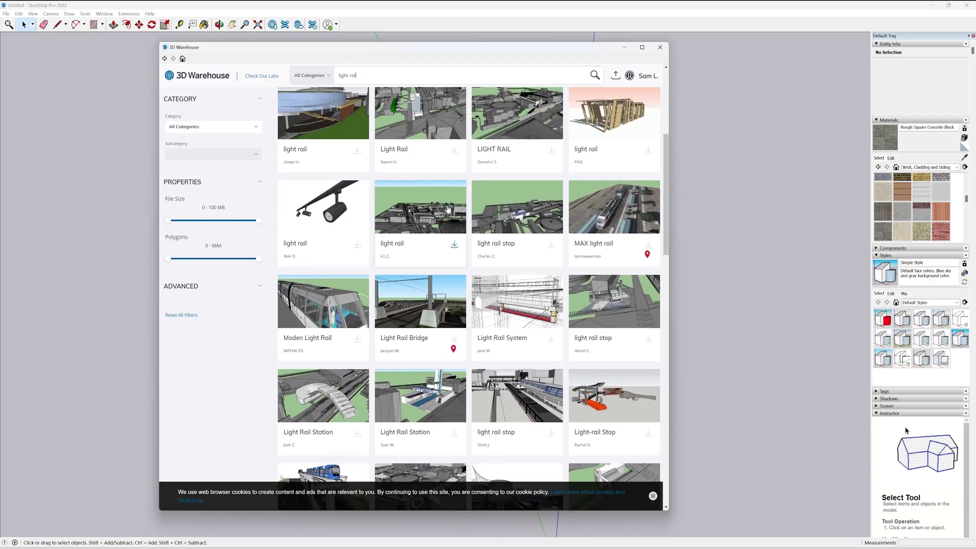
scroll(441, 188, "down", 10)
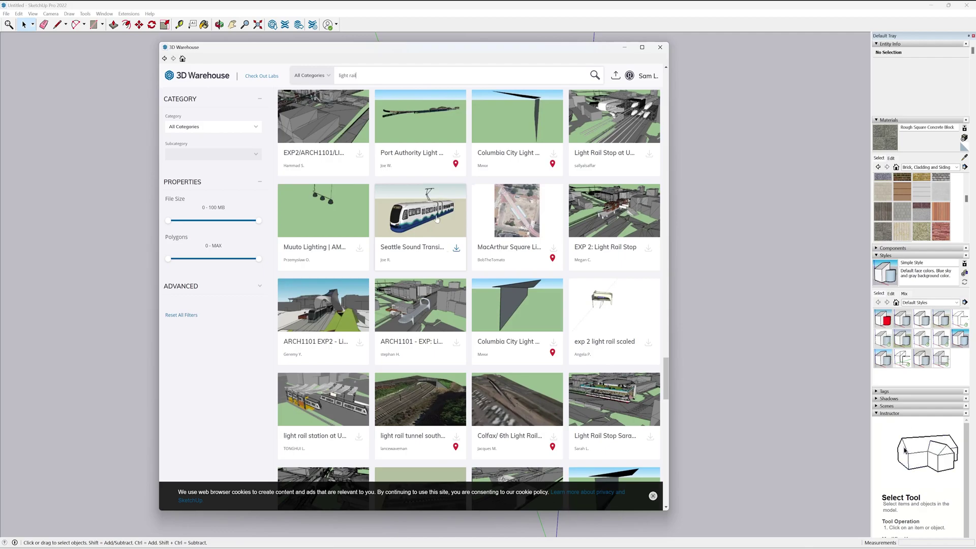
left_click(436, 218)
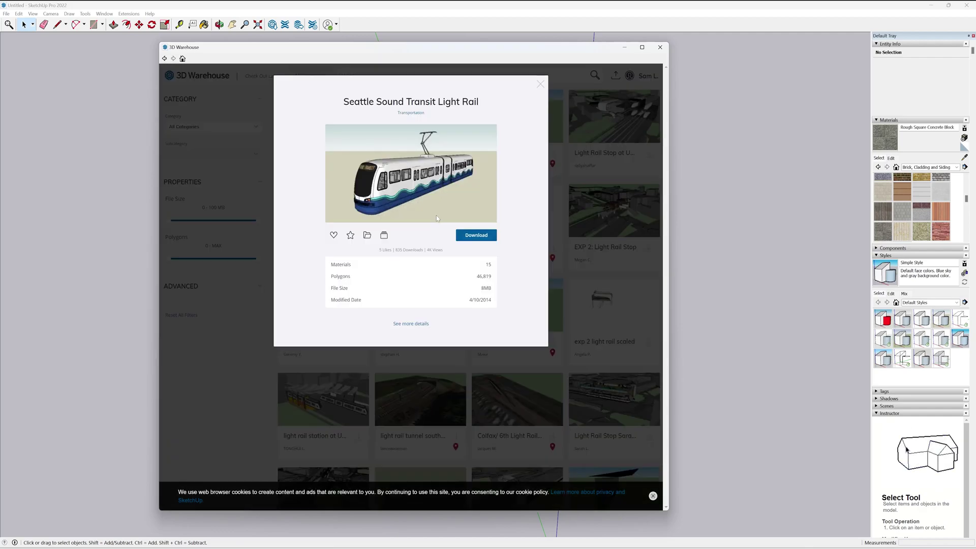
left_click(483, 236)
left_click(391, 297)
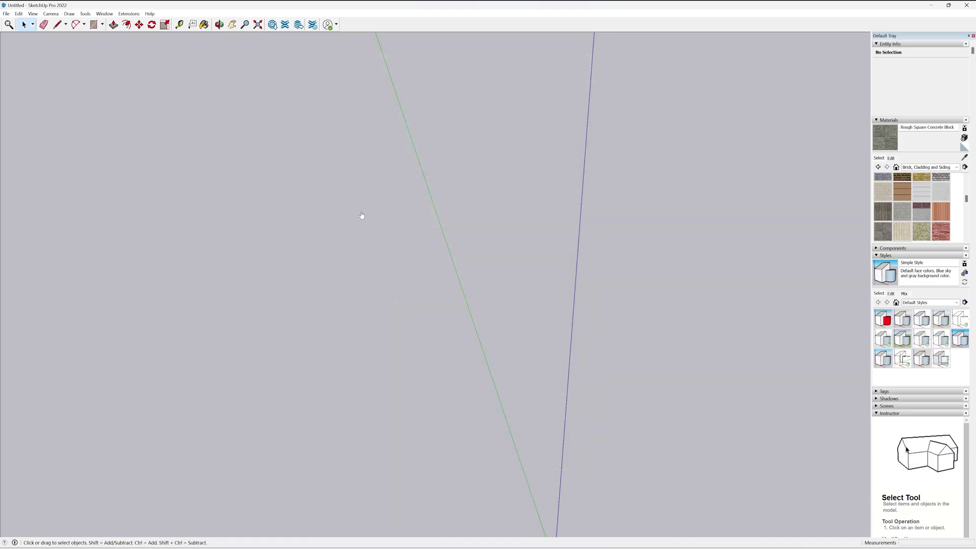
scroll(366, 207, "down", 5)
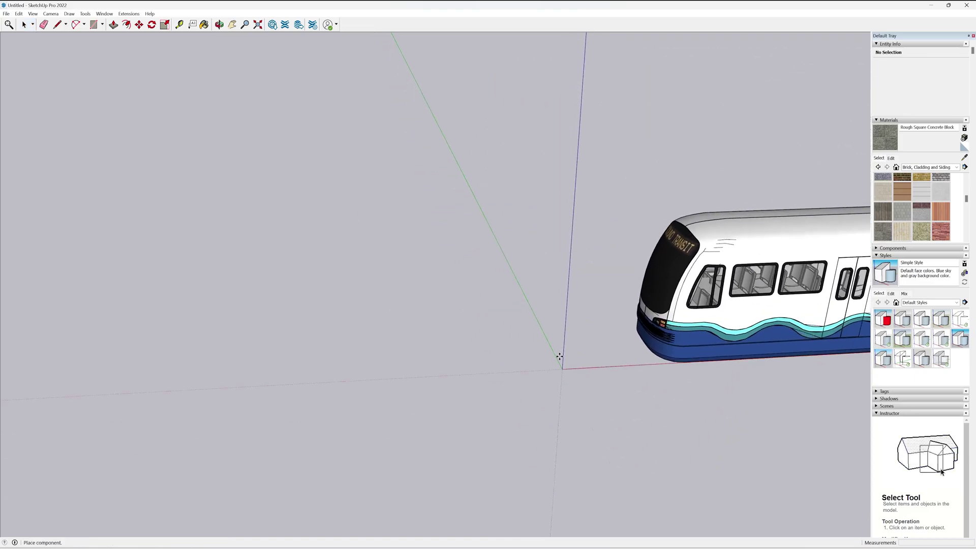
left_click(562, 370)
Step: Rotate the light rail train 180 degrees about the origin on the ground plane
scroll(489, 311, "down", 2)
scroll(633, 308, "up", 5)
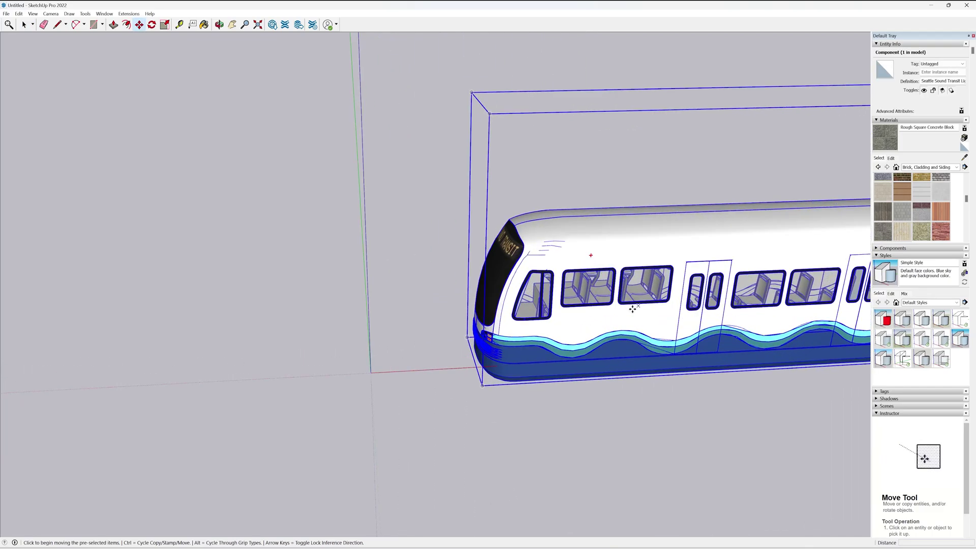
middle_click_drag(494, 329, 717, 285)
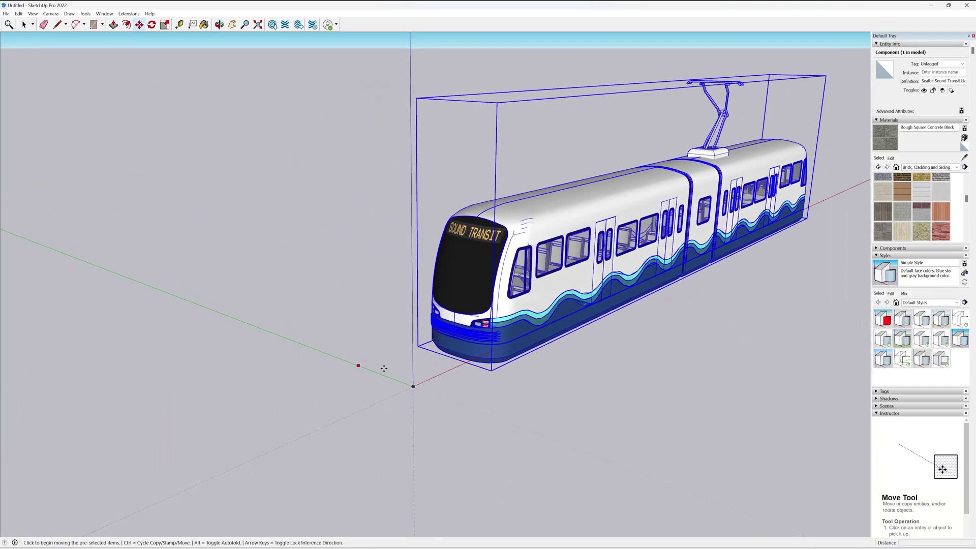
scroll(299, 348, "down", 3)
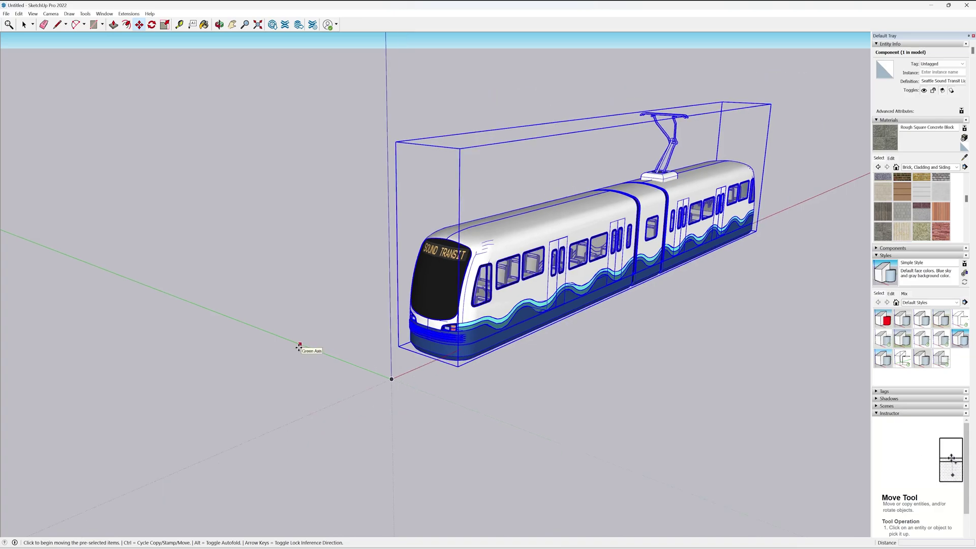
scroll(298, 348, "up", 4)
scroll(353, 334, "up", 1)
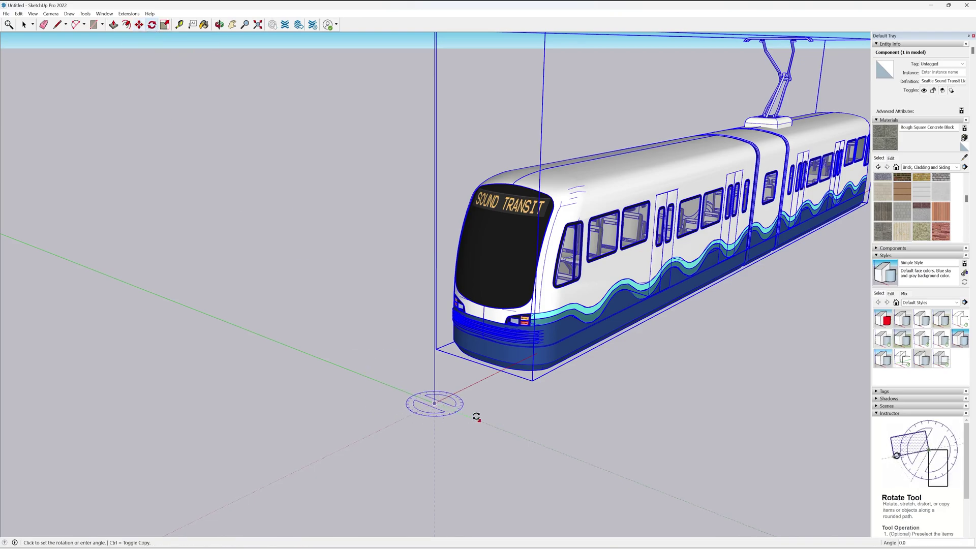
left_click(415, 395)
Step: Move the light rail train so that it sits over the origin
middle_click_drag(503, 400, 381, 359)
scroll(387, 360, "down", 4)
middle_click_drag(480, 368, 407, 382)
left_click(137, 26)
scroll(320, 344, "up", 3)
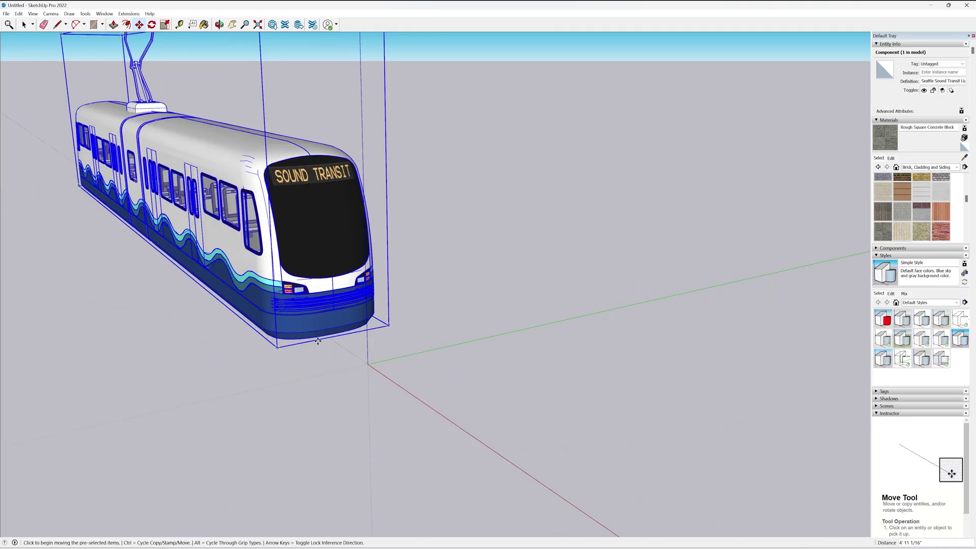
scroll(335, 358, "down", 3)
left_click(335, 357)
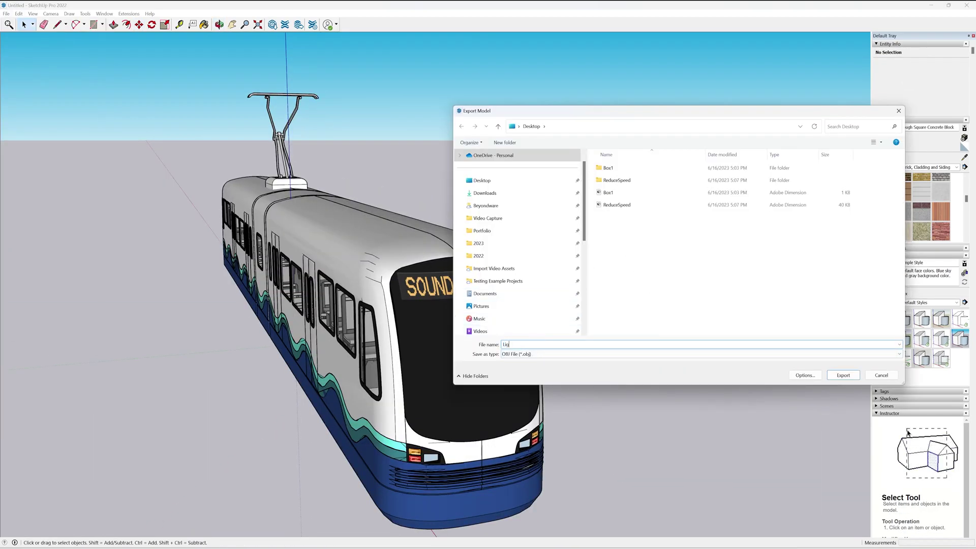
Step: Export the train to the Desktop as an OBJ file named LightRail and dismiss the export results
key("Return")
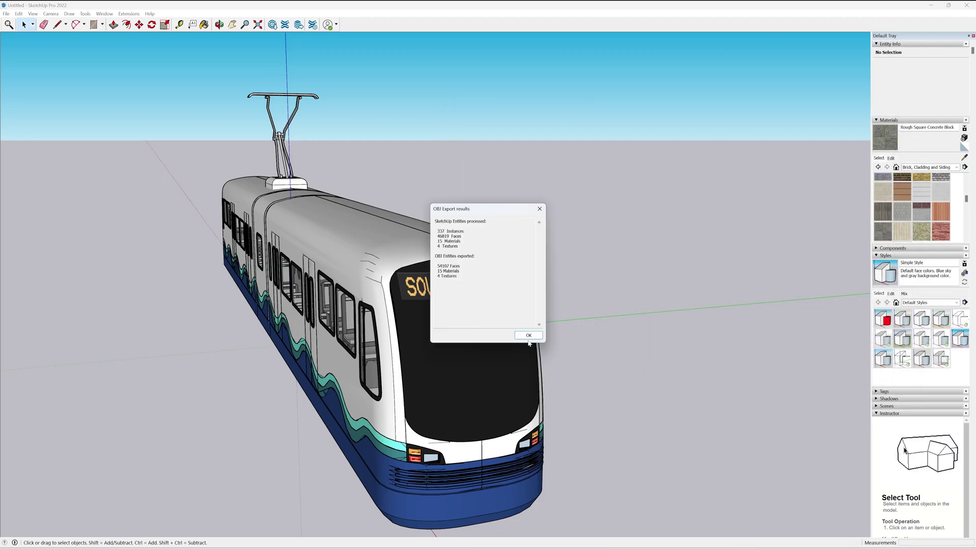
left_click(530, 336)
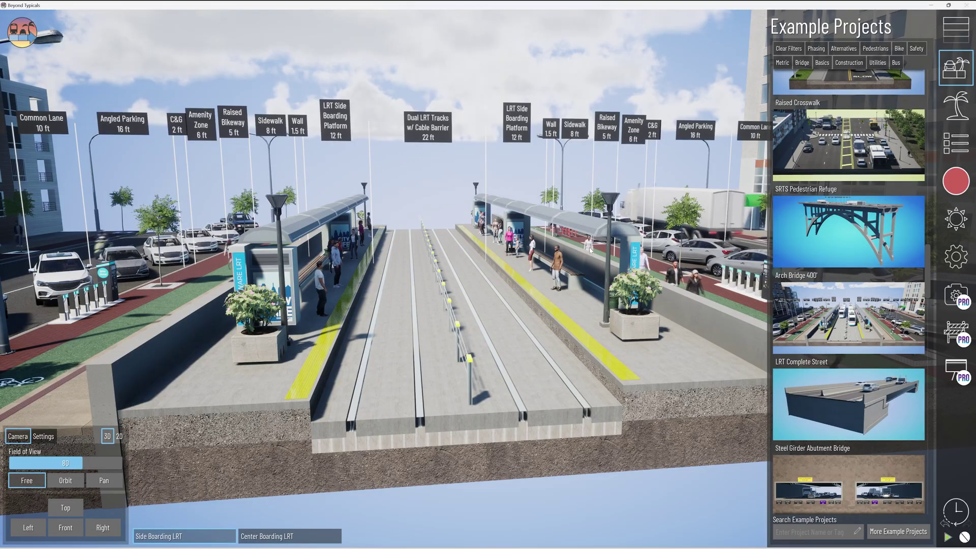
Step: Switch to Beyond Typicals, import LightRail.obj with the default import options, and place it on the light rail track beyond the cable barrier
left_click(957, 103)
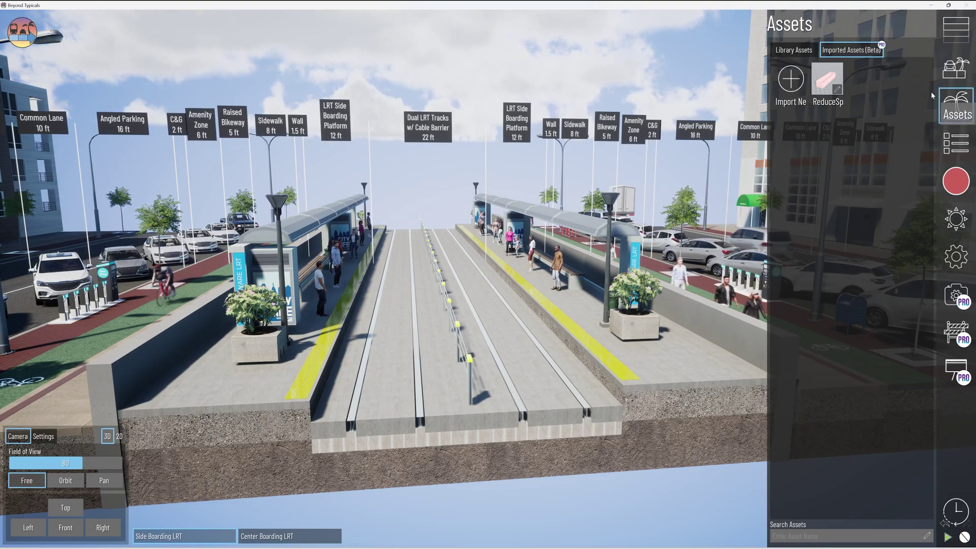
left_click(790, 79)
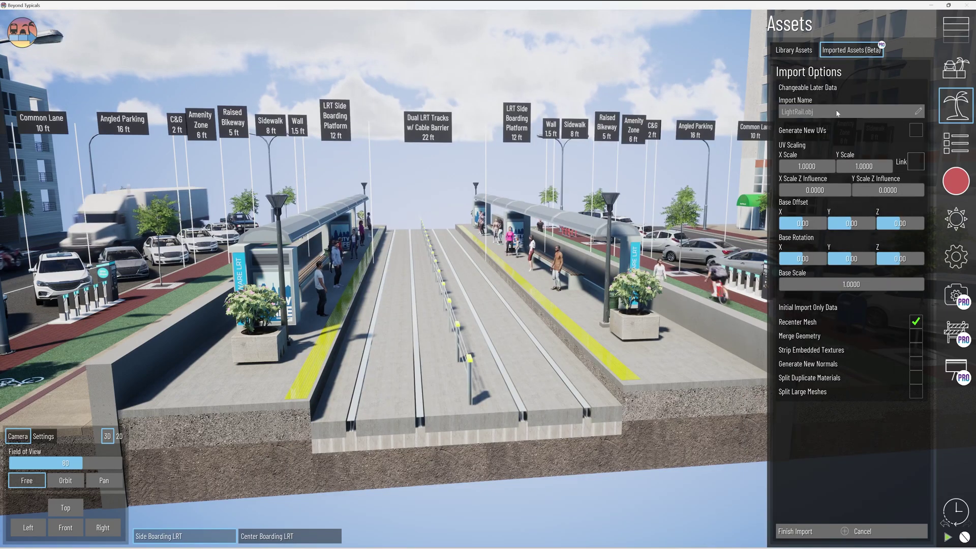
left_click(813, 529)
left_click_drag(814, 88, 468, 274)
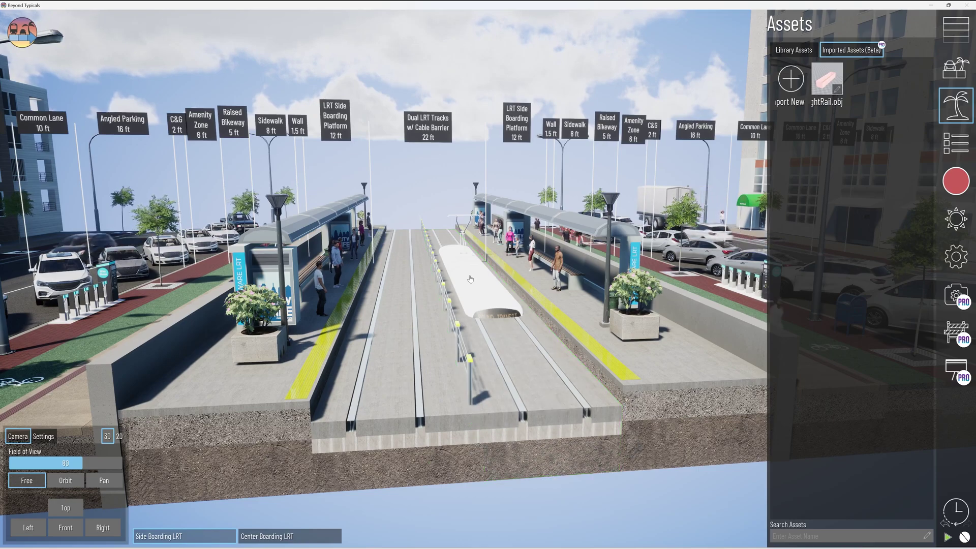
Step: Raise the placed LightRail.obj train to Z 286.92 so it stands on the track, deselect it, and view it up close
left_click(501, 331)
left_click(469, 273)
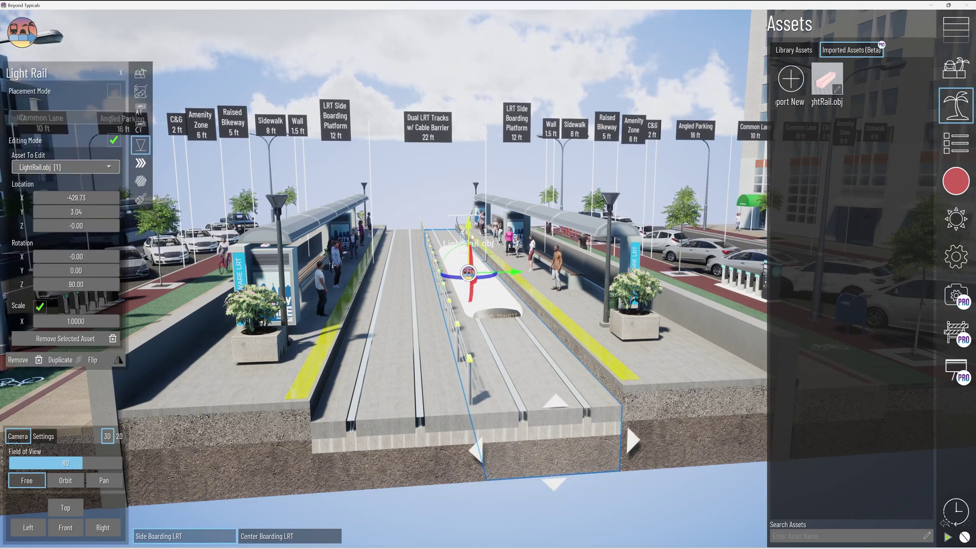
left_click_drag(470, 223, 475, 175)
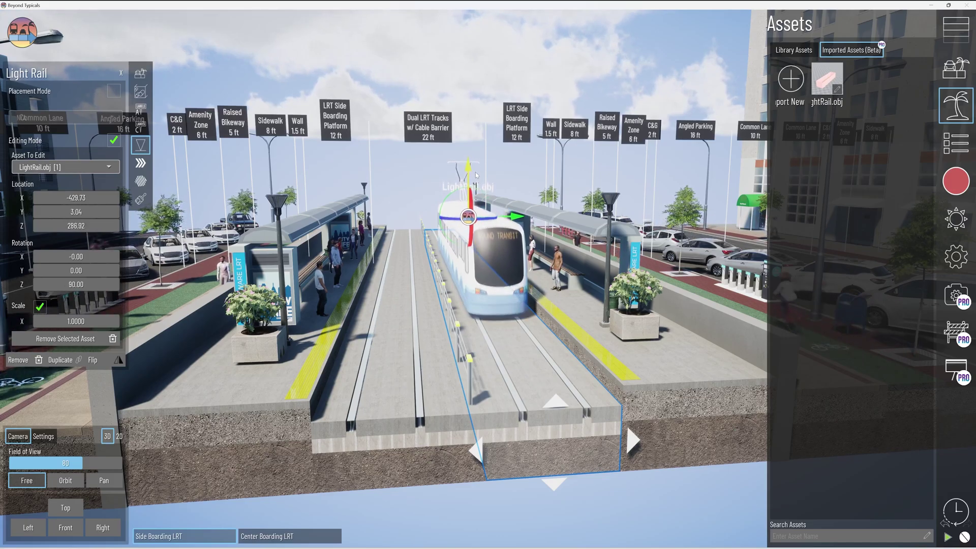
left_click(513, 128)
scroll(447, 210, "up", 3)
middle_click_drag(435, 210, 442, 210)
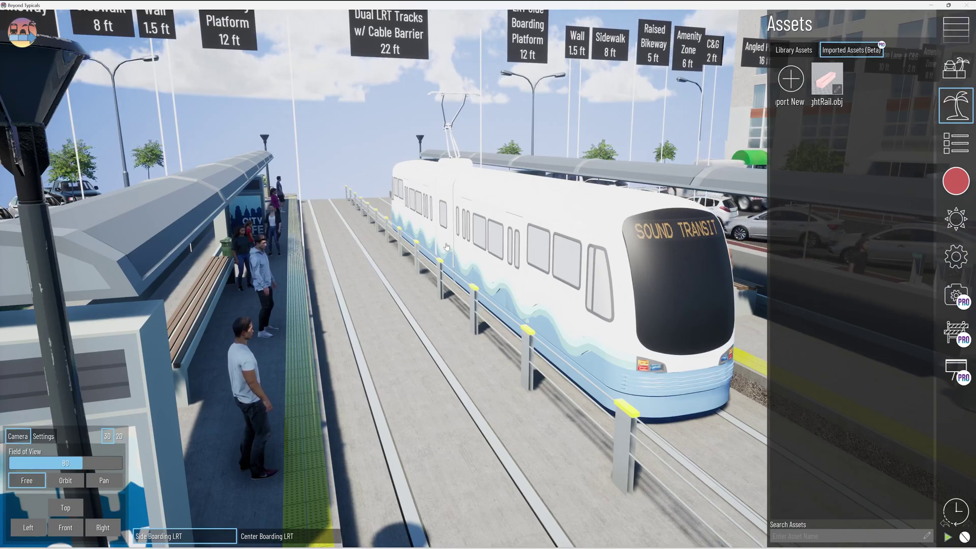
Step: Examine the placed light rail train on its track, up close and from the front of the street section
scroll(412, 231, "down", 3)
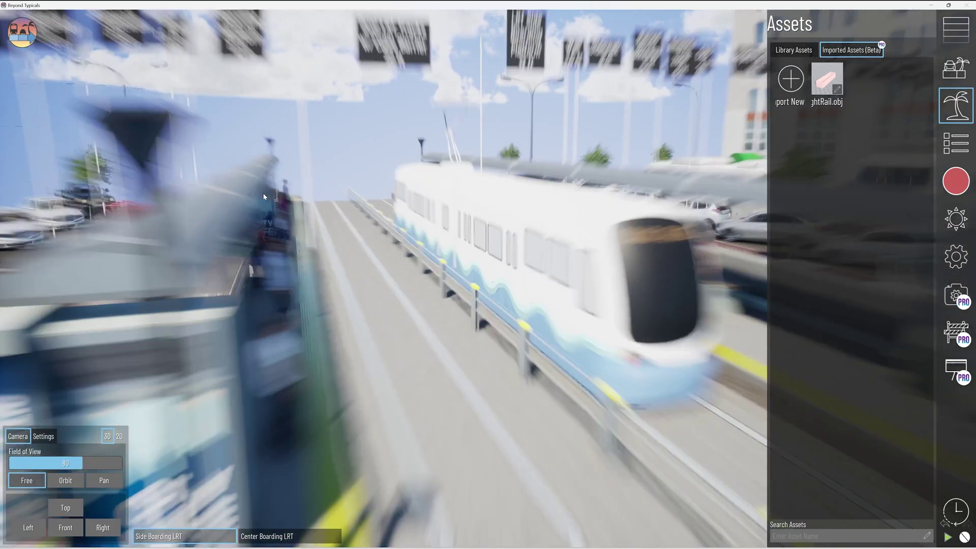
scroll(413, 231, "up", 3)
middle_click_drag(413, 232, 480, 185)
scroll(455, 226, "down", 3)
scroll(456, 226, "down", 2)
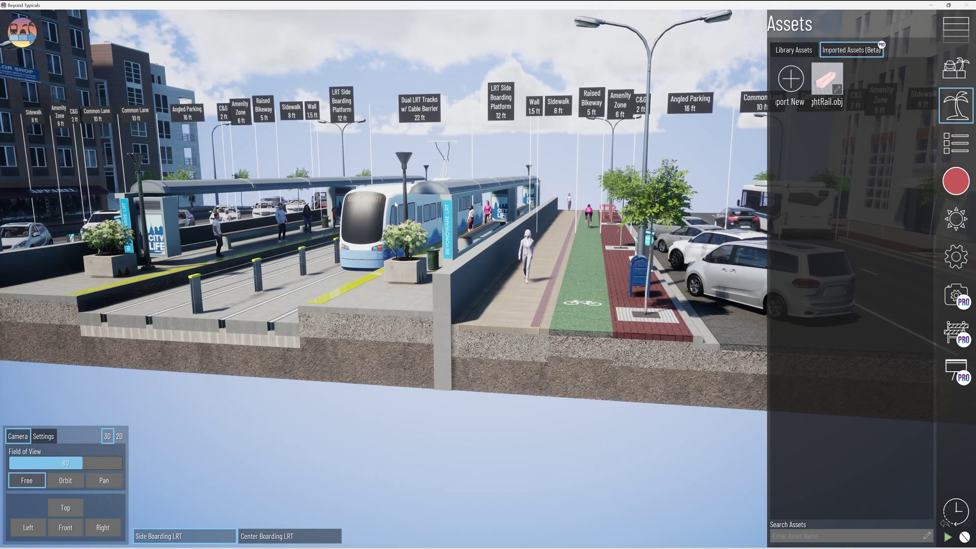
scroll(395, 204, "up", 3)
middle_click_drag(394, 203, 453, 224)
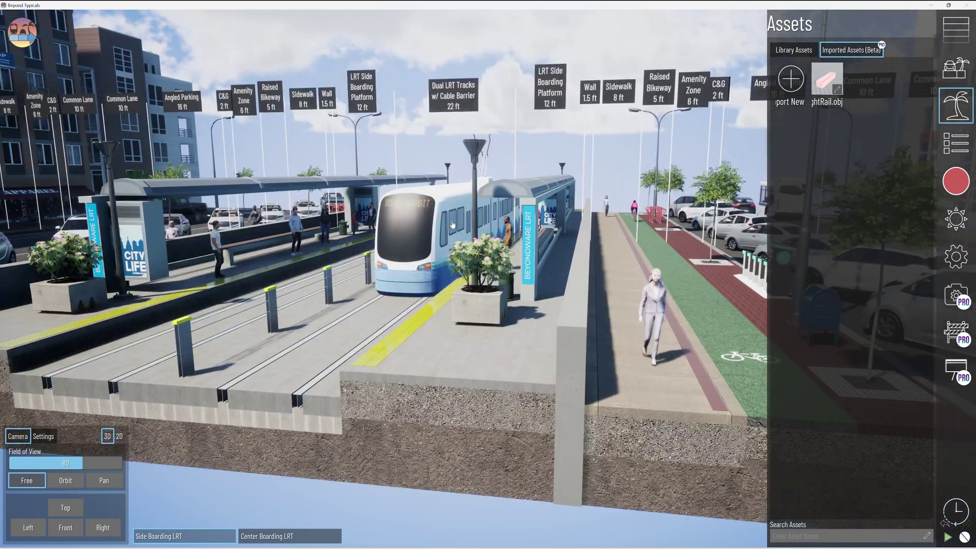
scroll(452, 224, "down", 1)
Step: Switch to SketchUp, inspect the light rail train from its front corner, and open its nested group
mouse_move(572, 548)
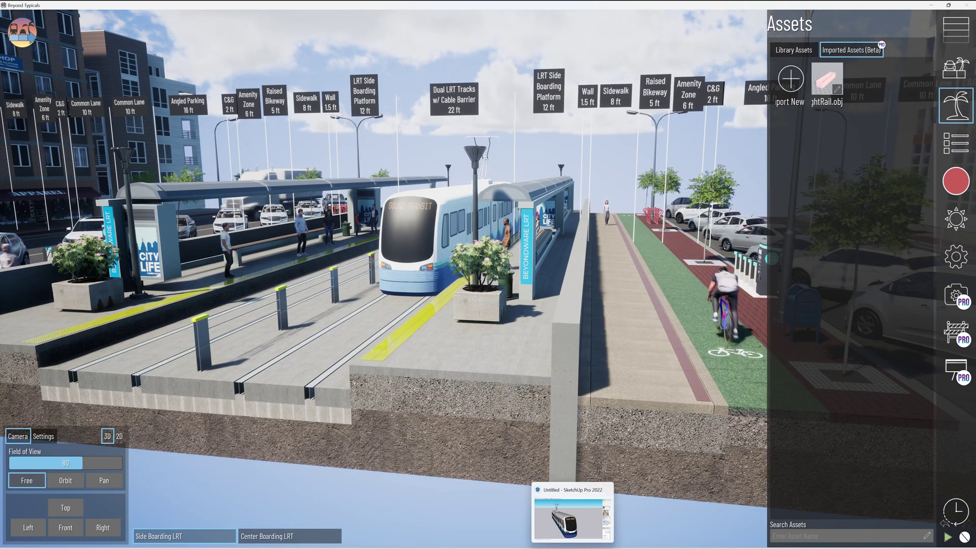
left_click(573, 513)
mouse_move(367, 299)
middle_mouse_down()
mouse_move(562, 263)
mouse_move(23, 264)
middle_mouse_up()
scroll(401, 316, "down", 1)
scroll(542, 316, "up", 3)
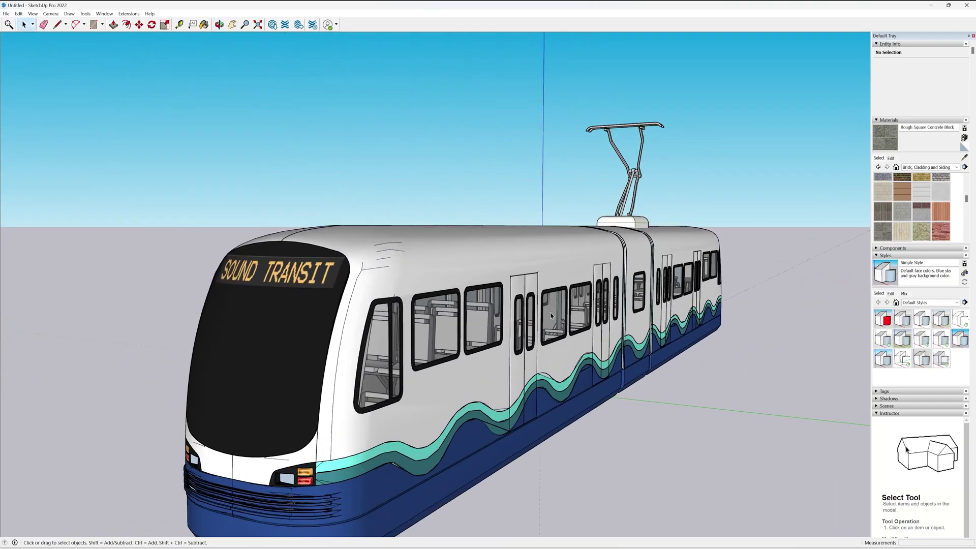
scroll(542, 317, "down", 1)
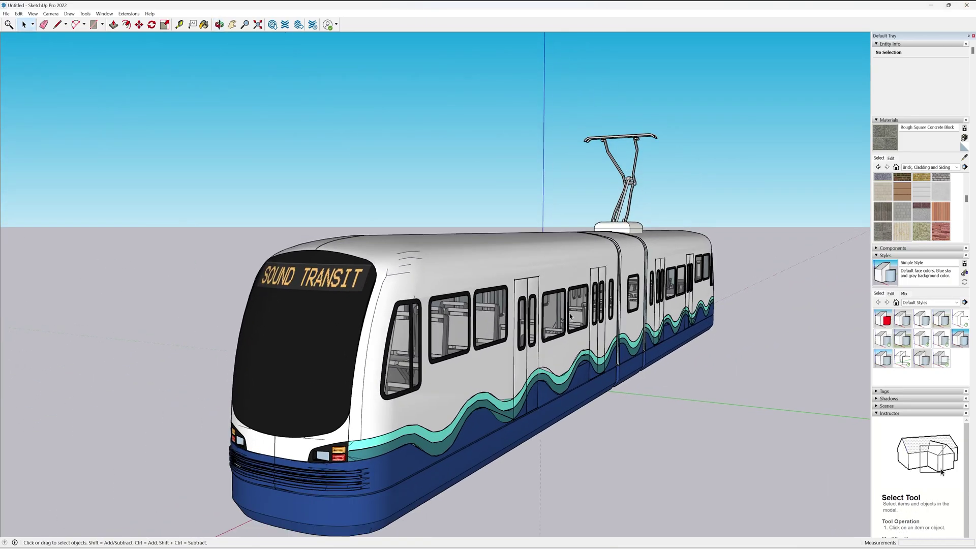
double_click(553, 313)
double_click(554, 313)
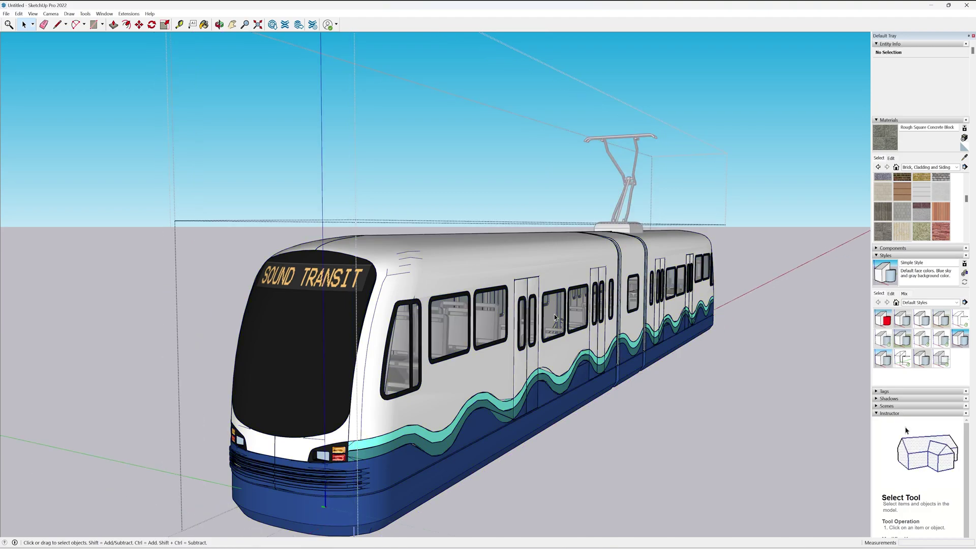
left_click(611, 417)
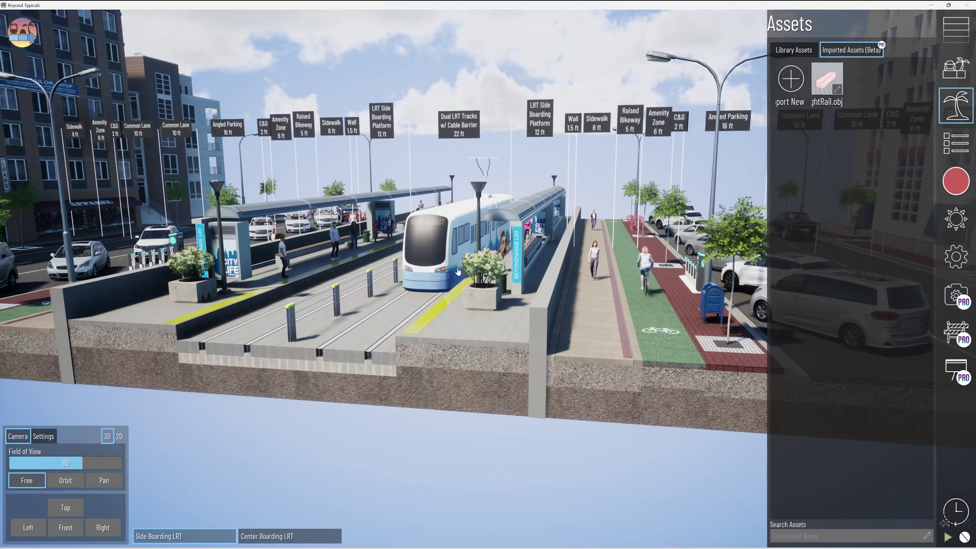
Step: Switch back to Beyond Typicals and open the Two Way Left Turn (Default) example project without saving the current one
scroll(454, 323, "up", 2)
middle_click_drag(455, 322, 476, 287)
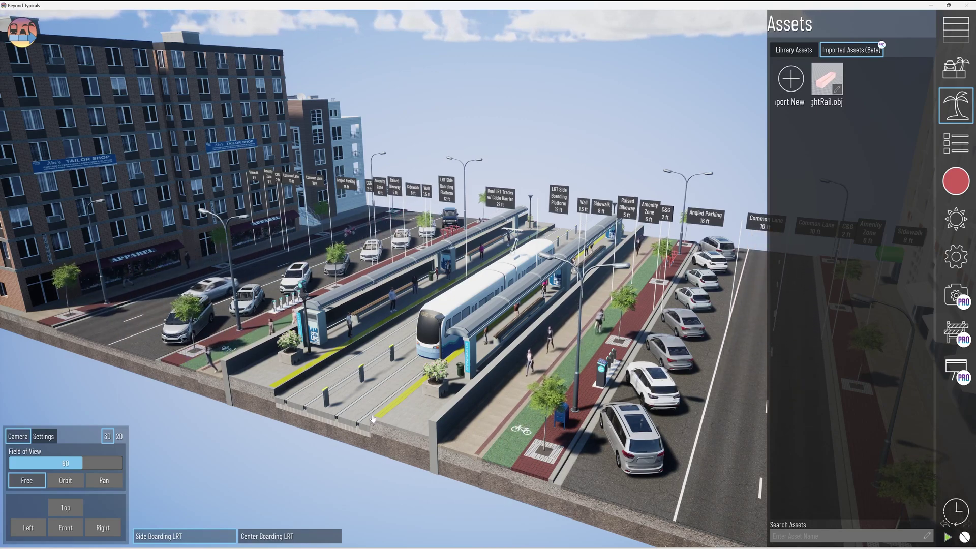
left_click(955, 68)
scroll(868, 284, "down", 7)
scroll(868, 291, "down", 6)
scroll(851, 253, "down", 7)
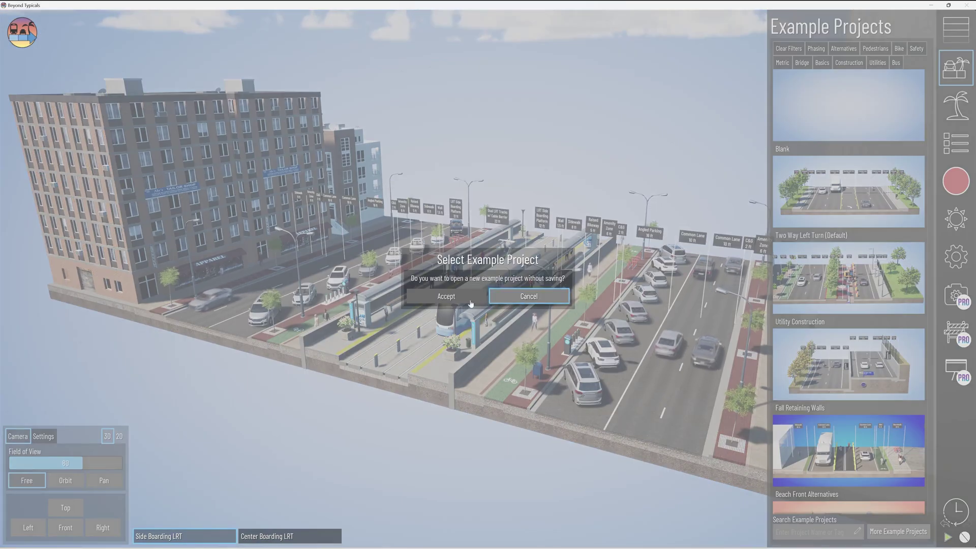
left_click(481, 300)
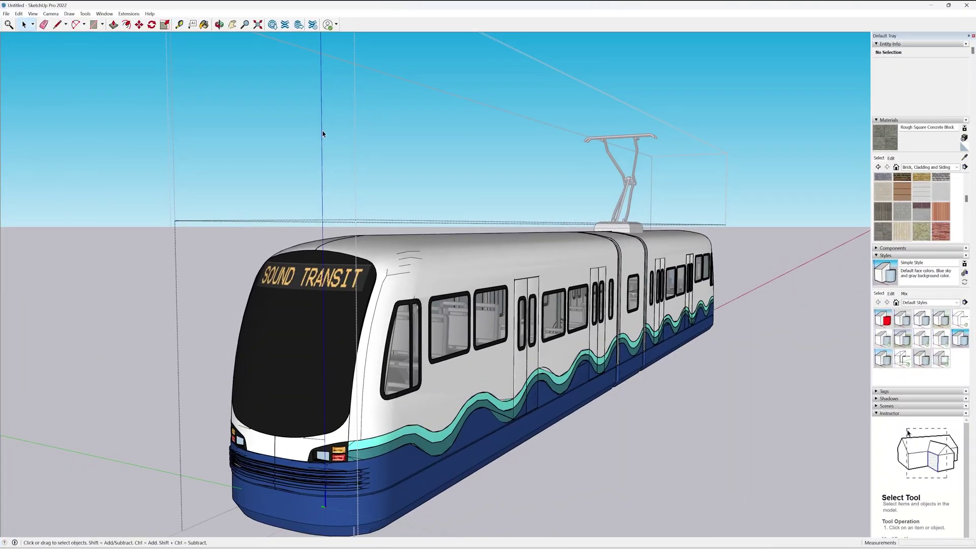
Step: Switch to SketchUp, close the train's nested group, and delete the whole light rail train from the model
left_click(165, 200)
scroll(166, 200, "down", 4)
left_click(242, 277)
left_click(362, 387)
left_click(371, 272)
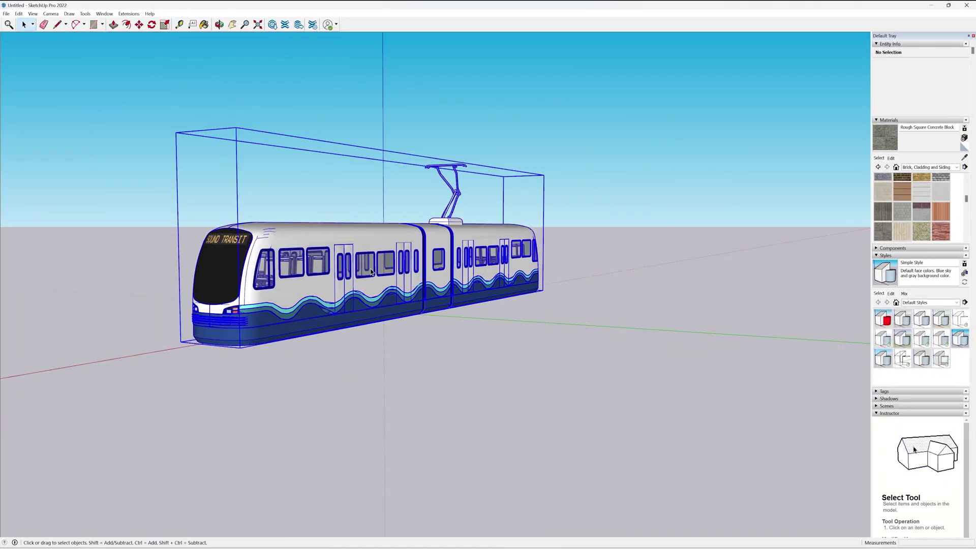
key("Delete")
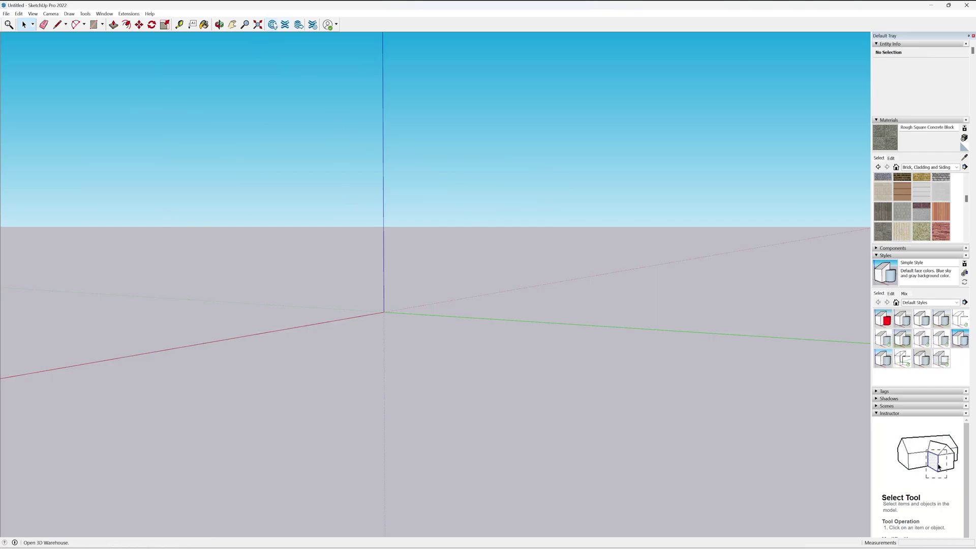
Step: Search 3D Warehouse for toll booth, download the Toll Booth model with CASH ONLY and EZ-PASS signs, and place it near the origin
left_click(272, 24)
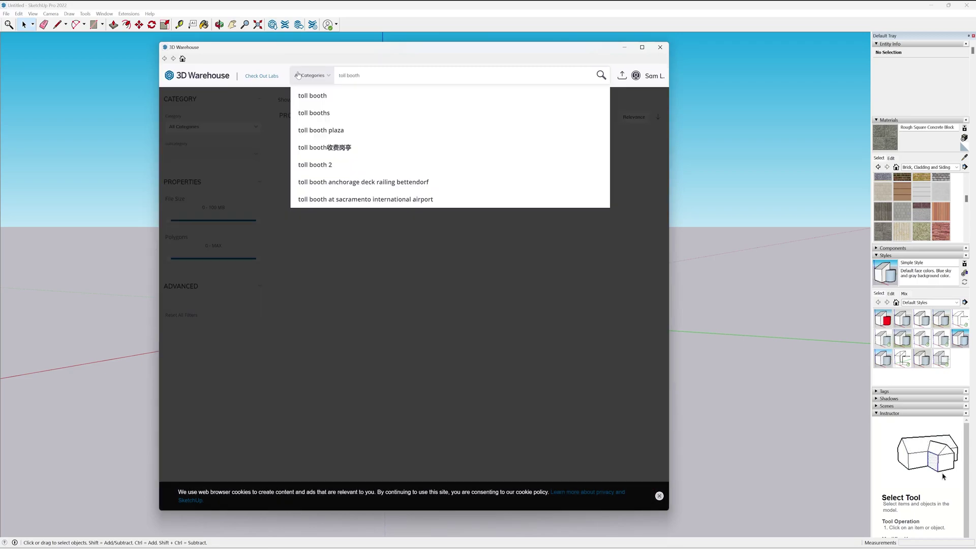
key("Return")
left_click(322, 254)
left_click(475, 235)
left_click(403, 298)
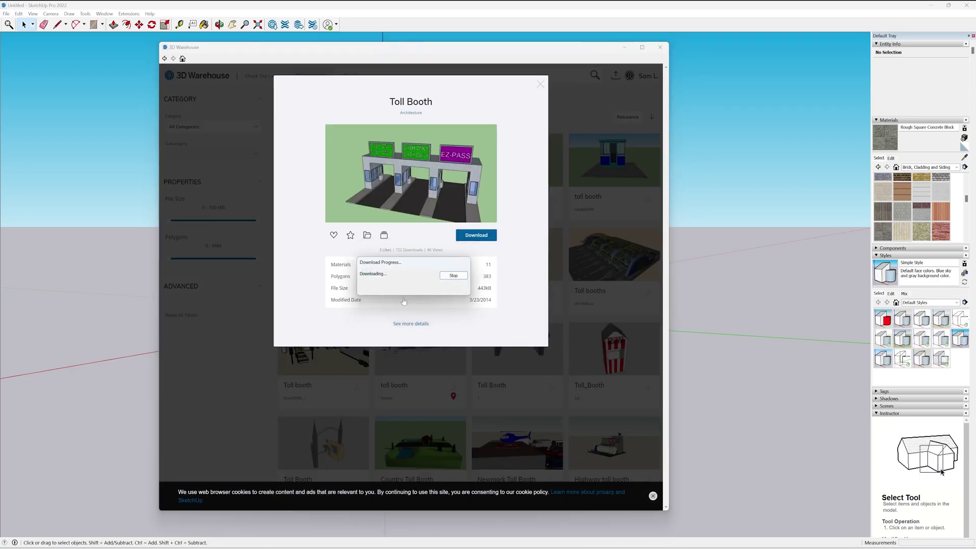
left_click(381, 311)
Step: Rotate the toll booth 90 degrees on the ground plane, then deselect it and face its signs
middle_click_drag(200, 209, 469, 340)
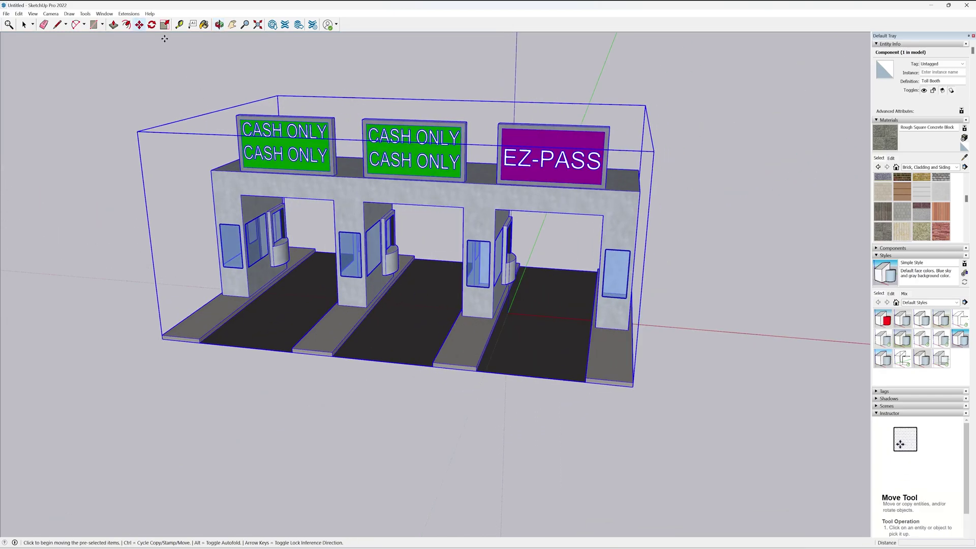
left_click(508, 314)
left_click(524, 314)
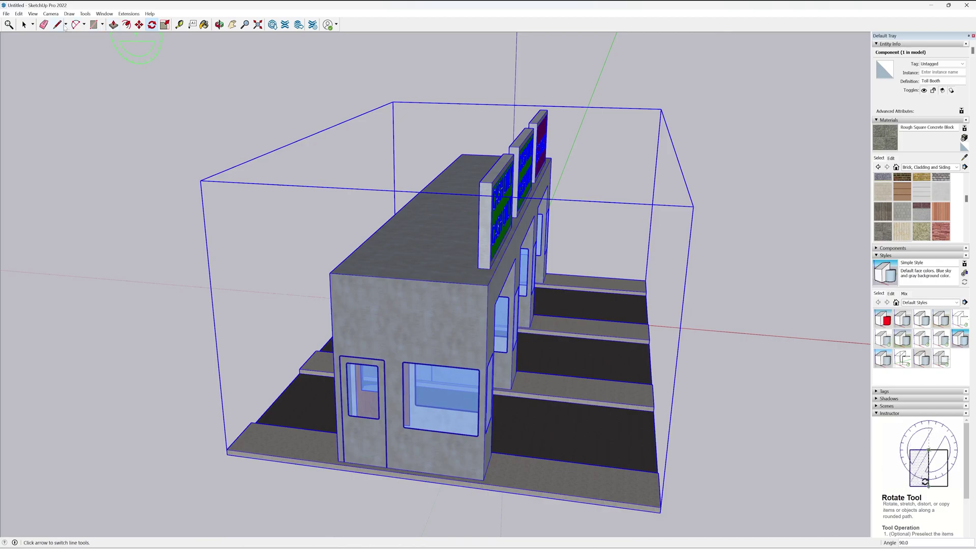
left_click(24, 26)
scroll(209, 162, "down", 3)
left_click(209, 162)
middle_click_drag(422, 203, 229, 203)
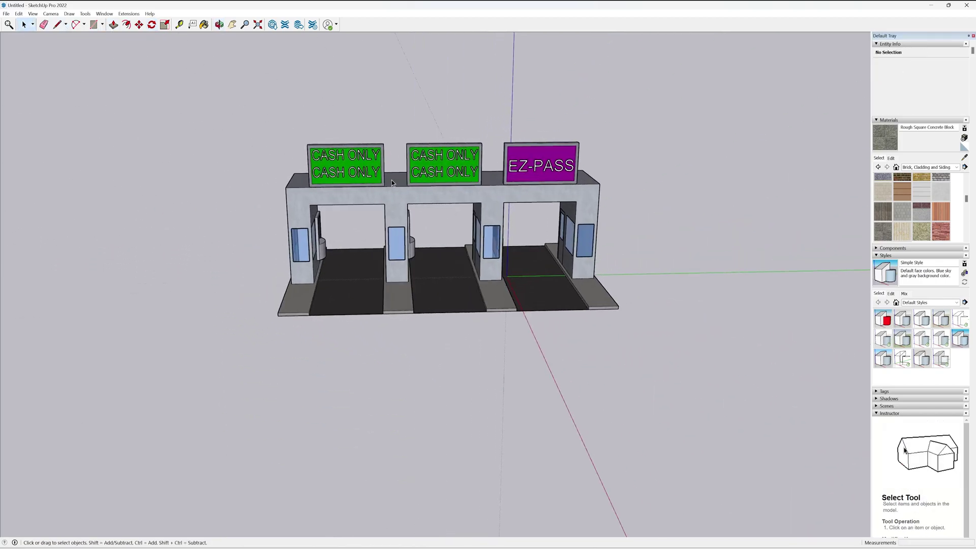
scroll(456, 171, "up", 2)
scroll(456, 172, "up", 2)
middle_click_drag(456, 172, 367, 144)
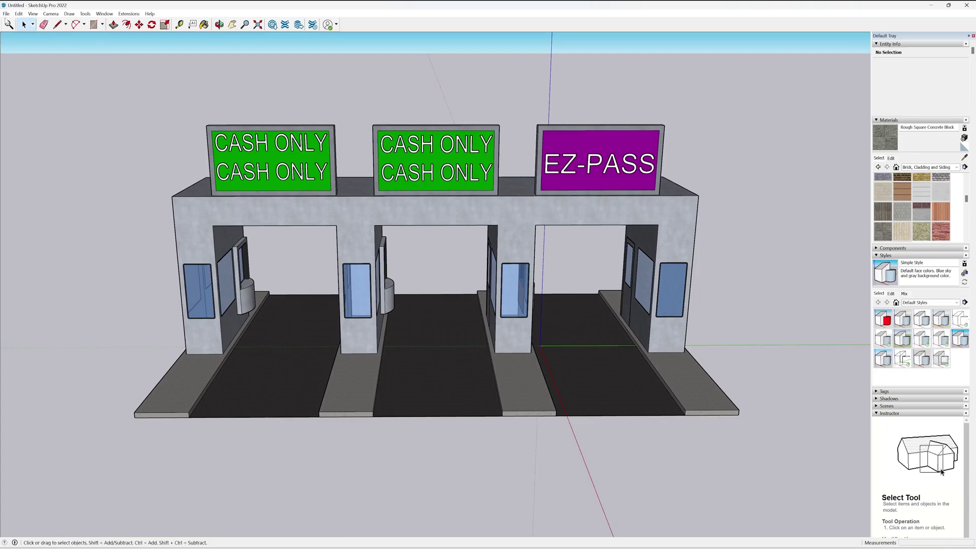
Step: Export the toll booth to the Desktop as an OBJ file named TollBooth and dismiss the export results
left_click(6, 13)
mouse_move(30, 164)
left_click(143, 164)
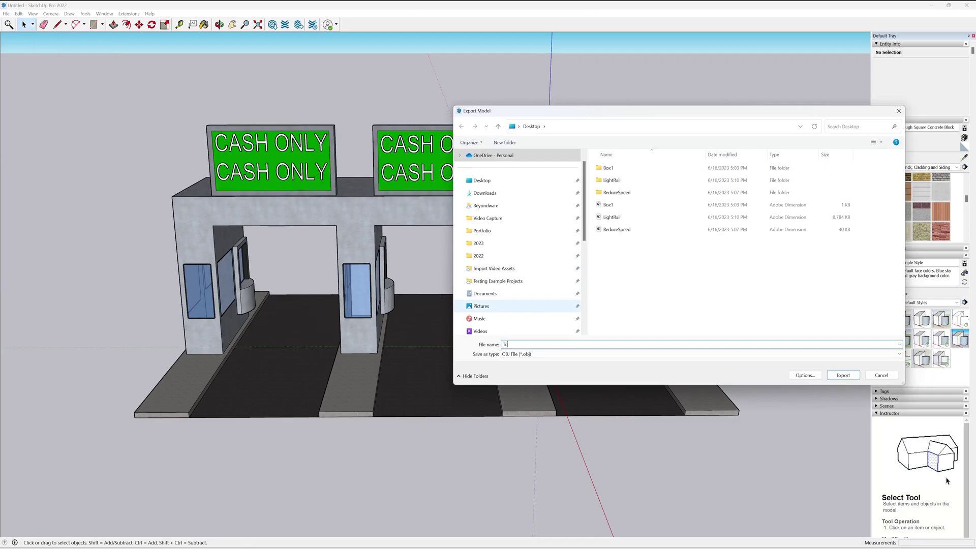
key("Return")
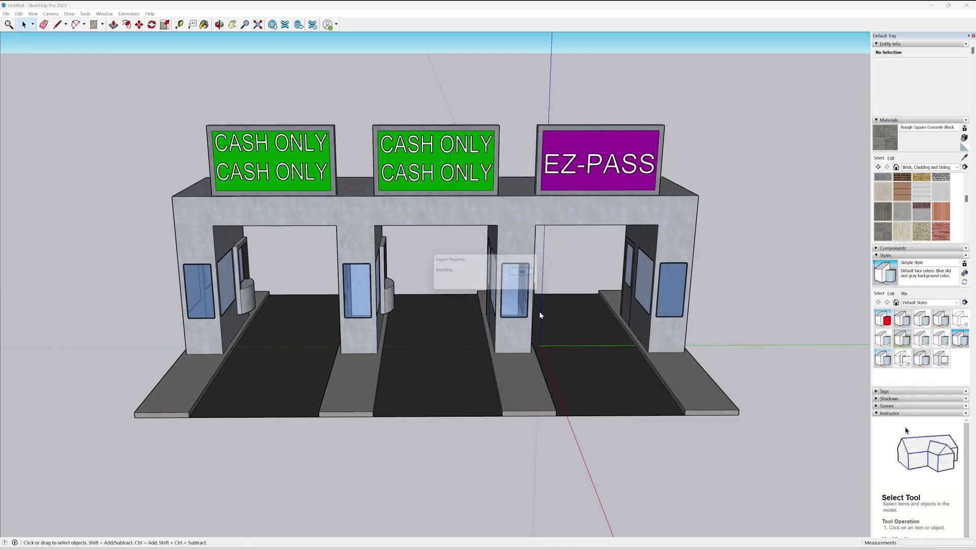
left_click(531, 336)
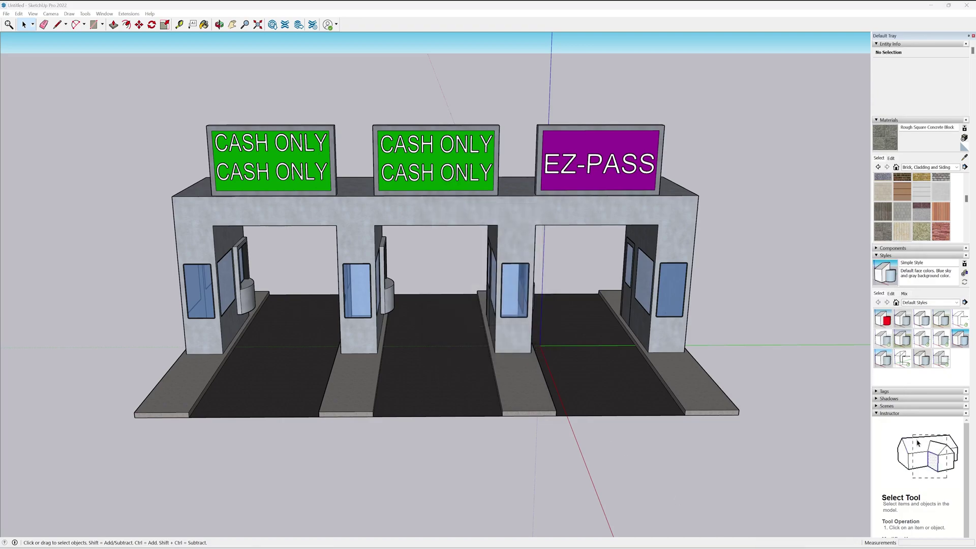
Step: Switch to Beyond Typicals and delete LightRail.obj from the imported assets
left_click(807, 513)
left_click(955, 106)
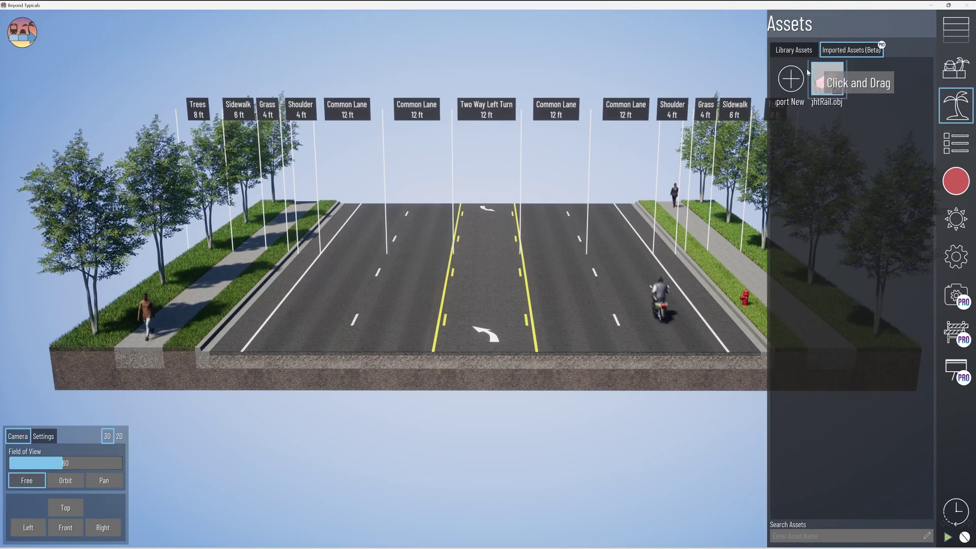
left_click(836, 89)
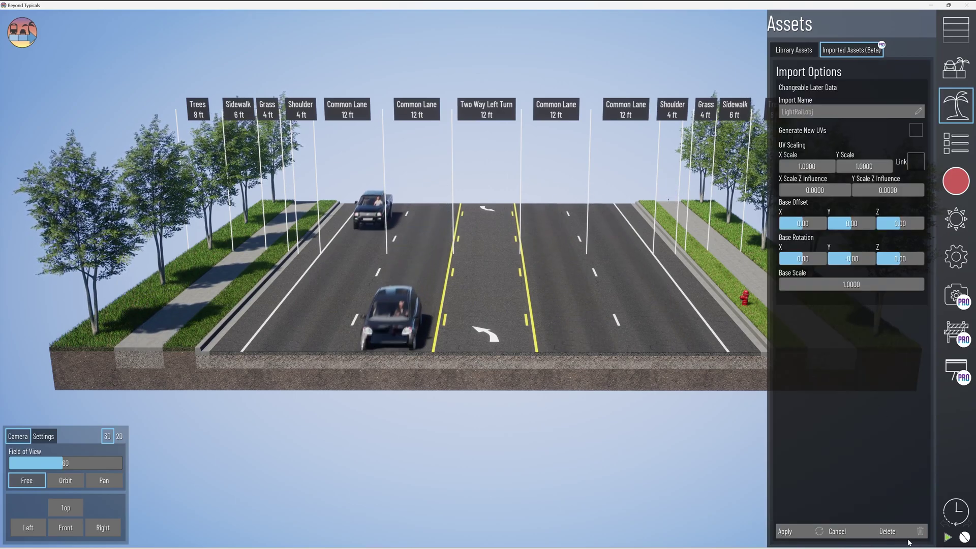
left_click(833, 531)
Step: Import TollBooth.obj from the Desktop with the default import options and place it on the common lane beside the two-way left turn lane
left_click(796, 87)
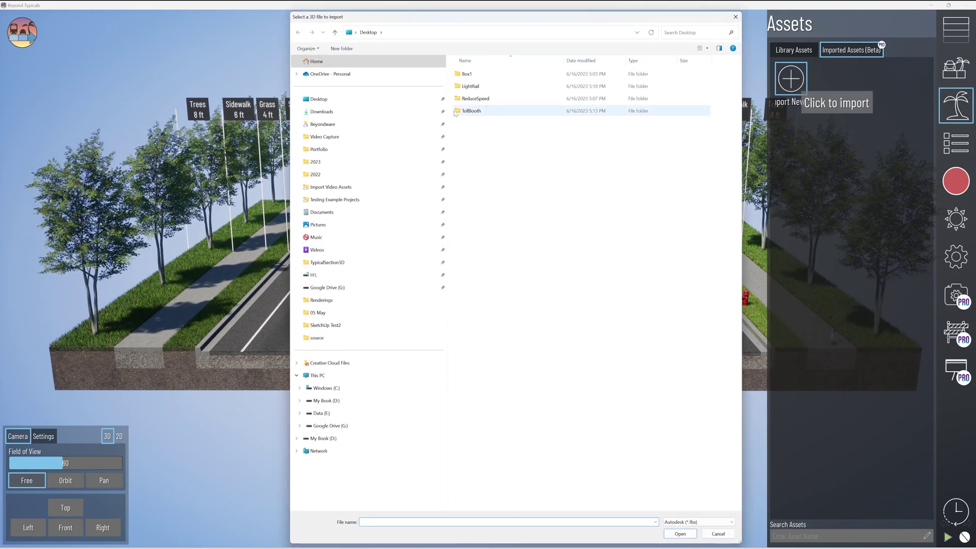
left_click(676, 522)
left_click(691, 538)
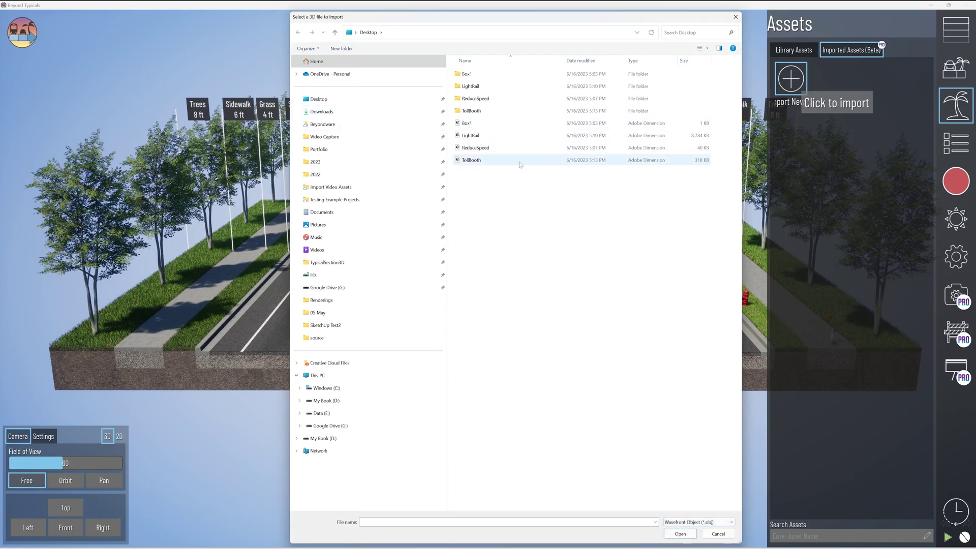
double_click(520, 161)
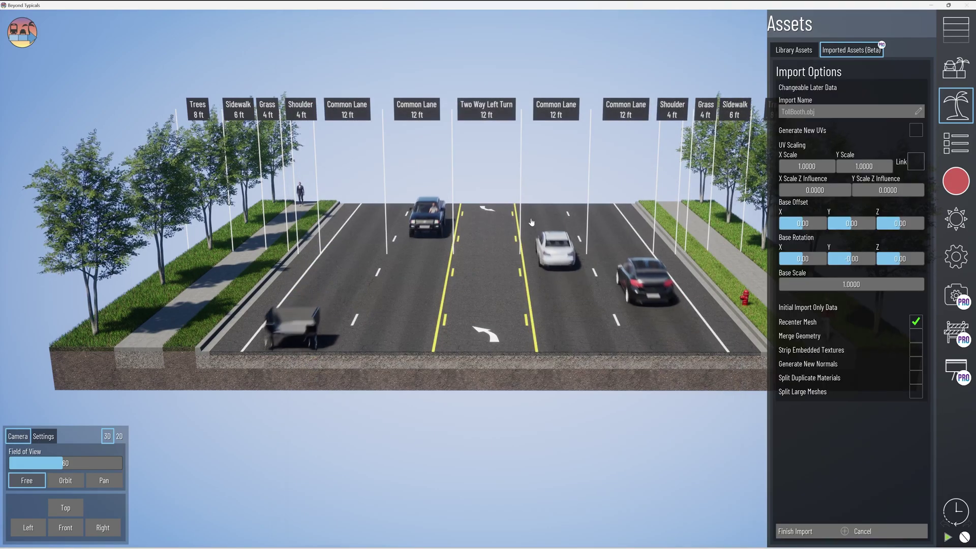
left_click(812, 533)
left_click_drag(837, 78, 547, 241)
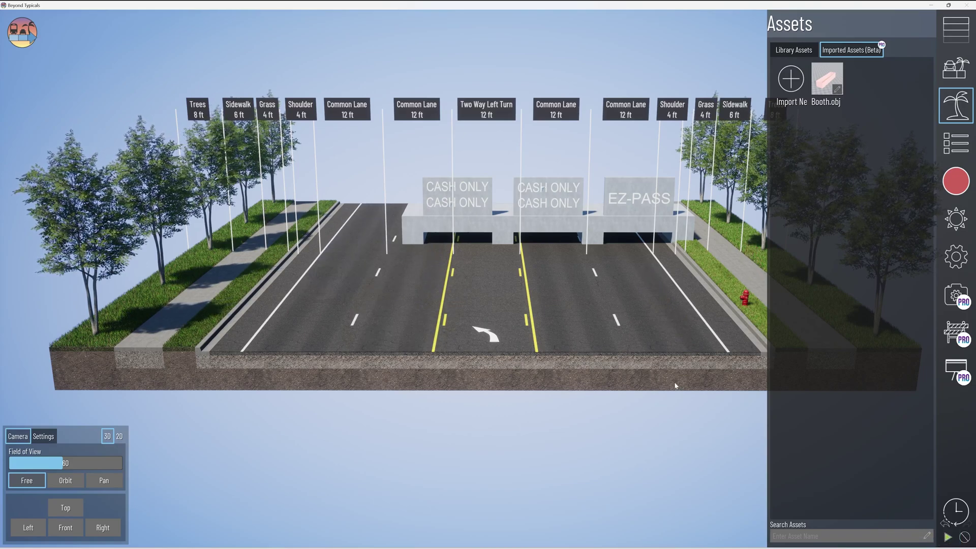
Step: Raise the placed TollBooth.obj asset to Z 383.96 so it stands on the road, and deselect the lane
left_click(560, 361)
left_click(546, 239)
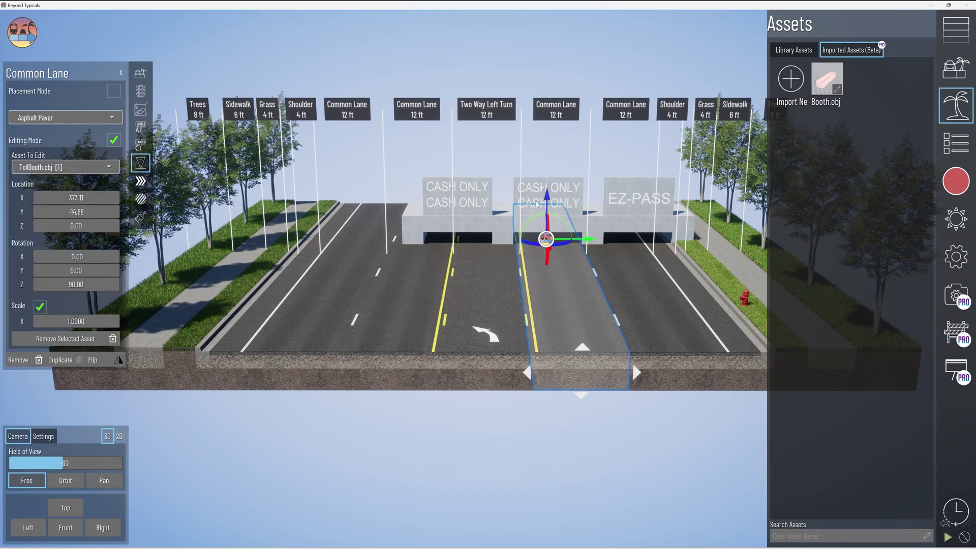
left_click_drag(542, 208, 549, 131)
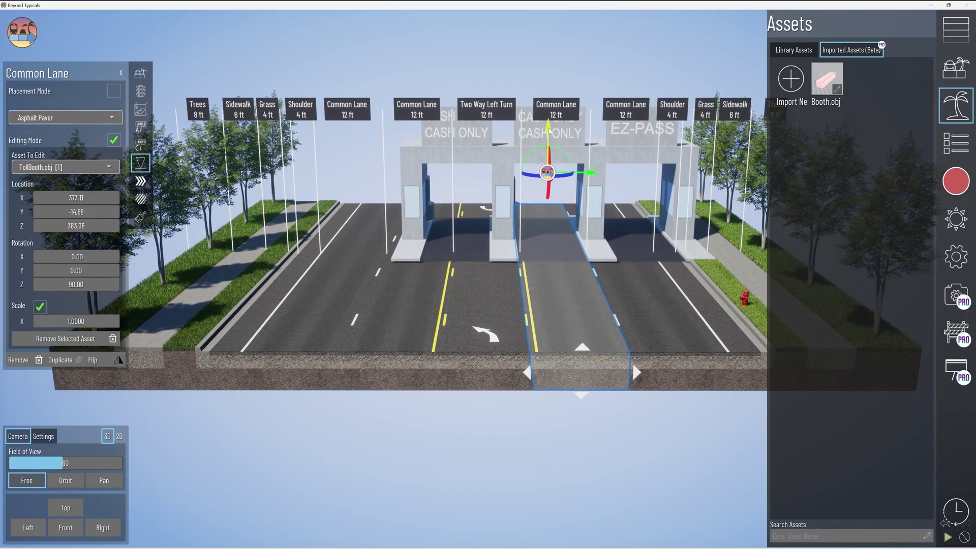
left_click(583, 47)
Step: Examine the placed toll booth's untextured signs and pillars up close, and check its asset on the common lane
scroll(583, 47, "up", 3)
middle_click_drag(703, 60, 678, 125)
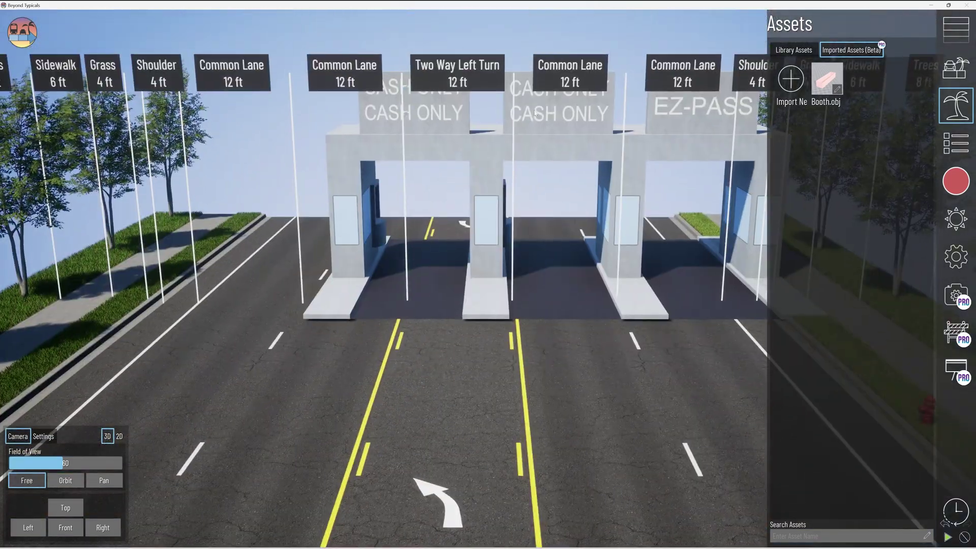
scroll(678, 125, "down", 5)
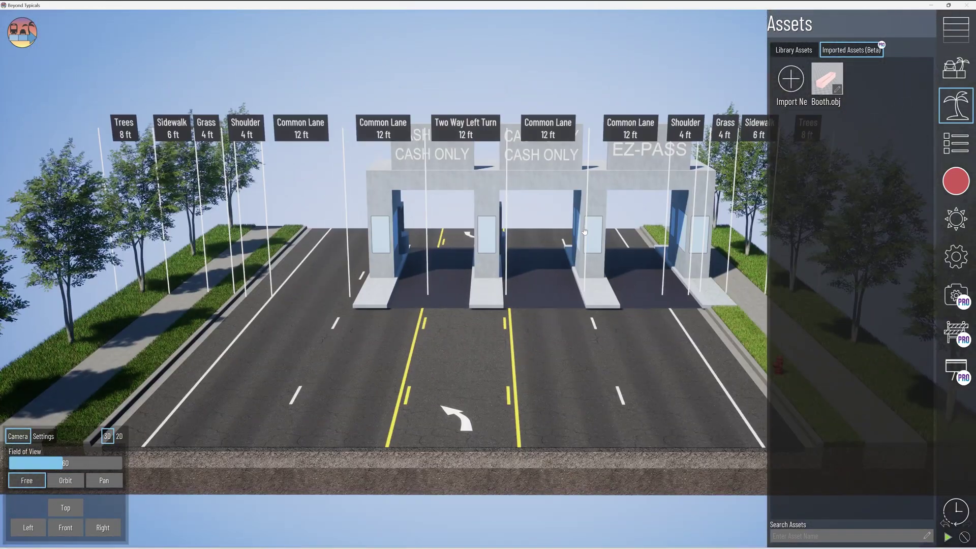
scroll(533, 206, "up", 5)
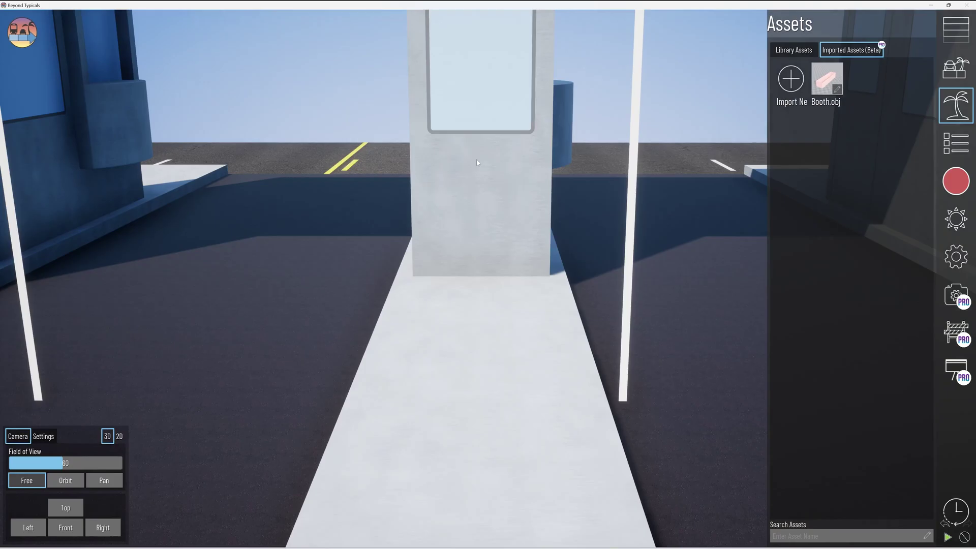
scroll(477, 163, "down", 5)
scroll(528, 170, "down", 10)
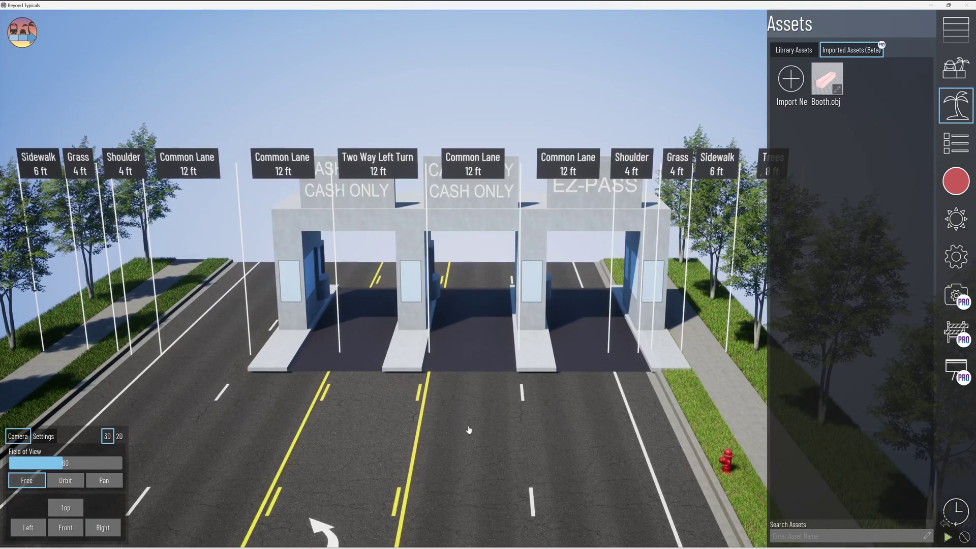
left_click(469, 429)
left_click(473, 242)
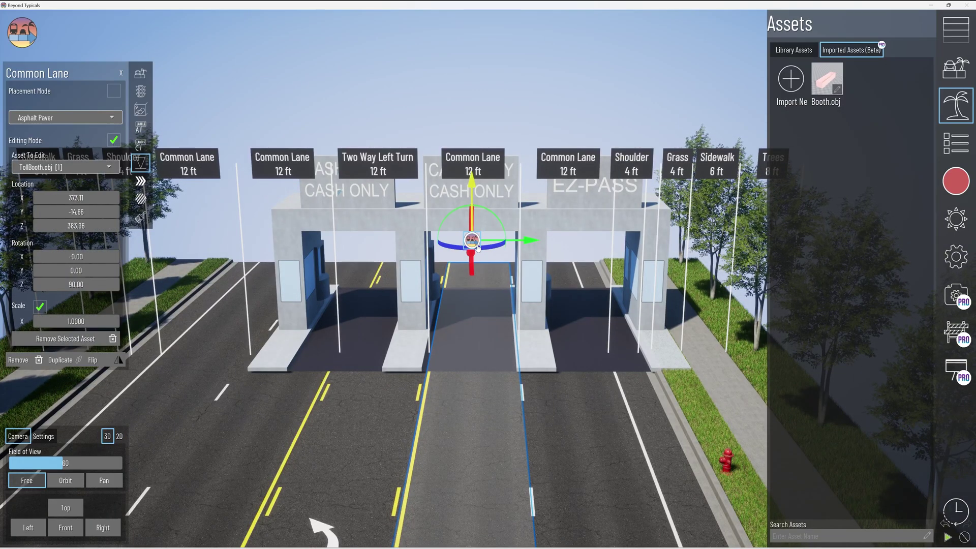
key("Escape")
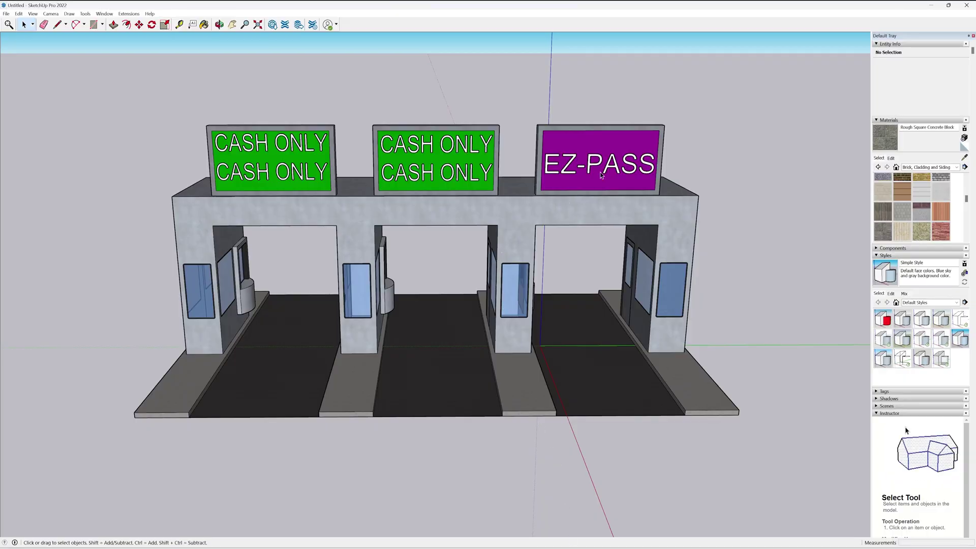
Step: In SketchUp, reverse the EZ-PASS and both CASH ONLY sign faces of the toll booth and show the Colors materials for repainting them
double_click(614, 134)
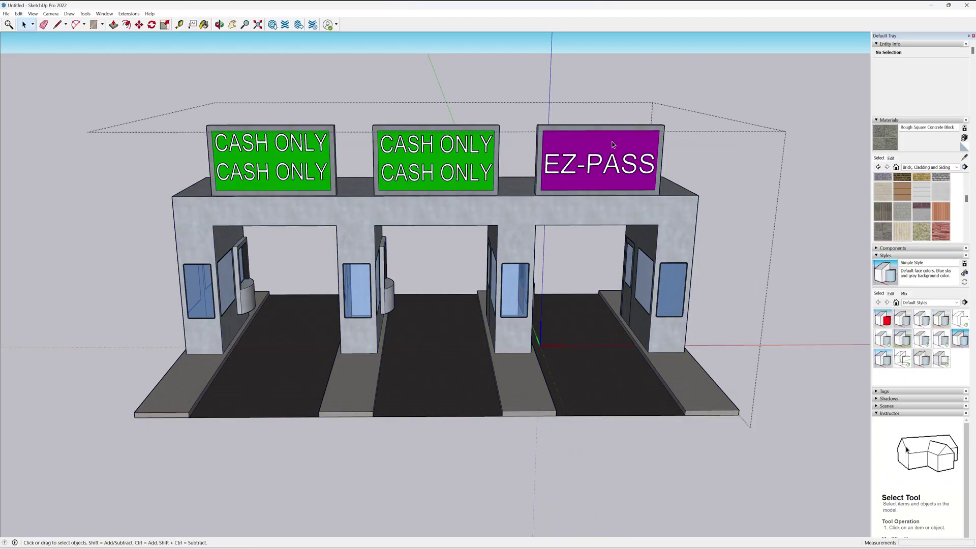
left_click(612, 145)
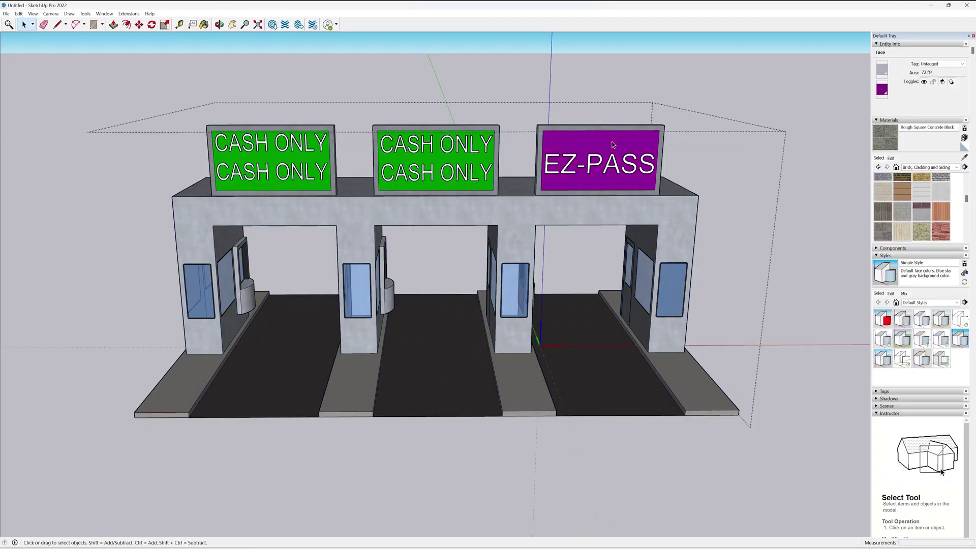
right_click(610, 136)
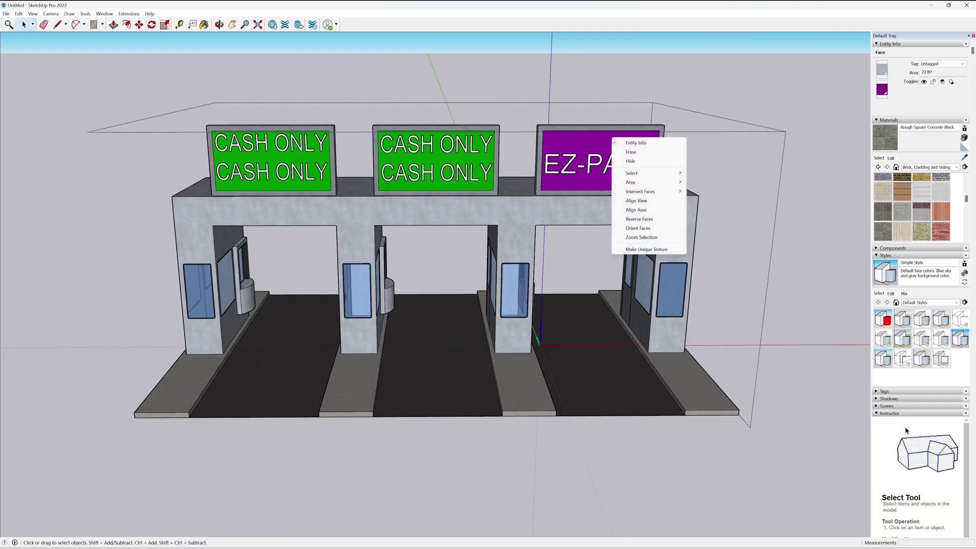
left_click(660, 219)
right_click(443, 152)
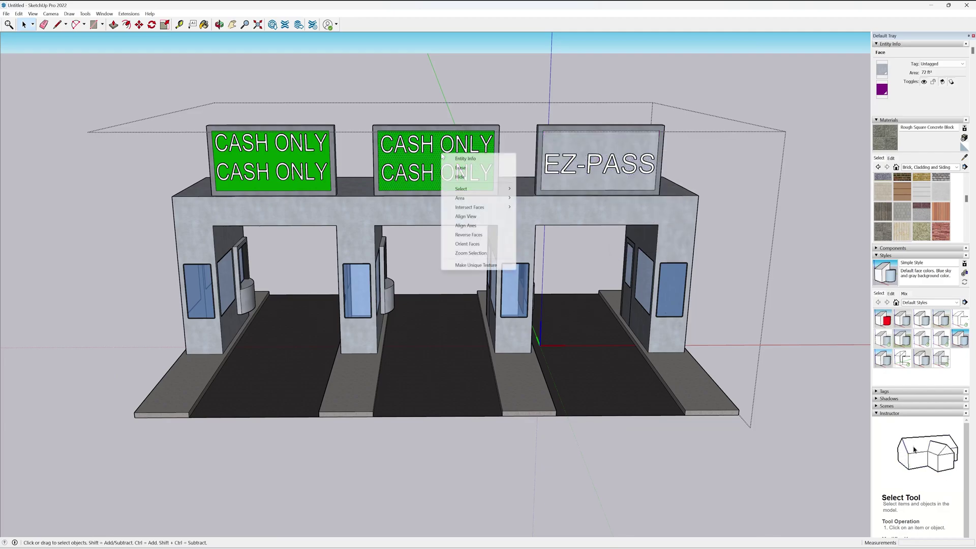
left_click(493, 234)
right_click(286, 156)
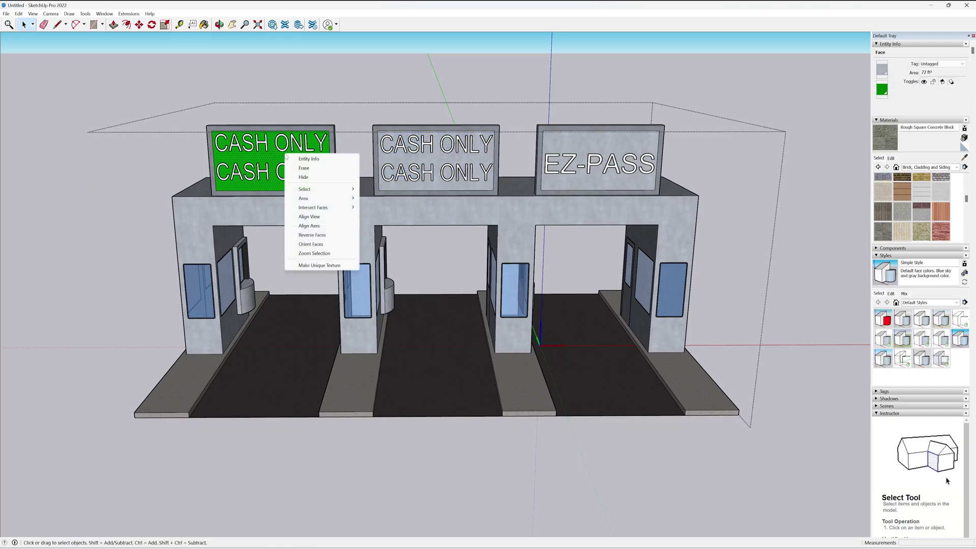
left_click(320, 234)
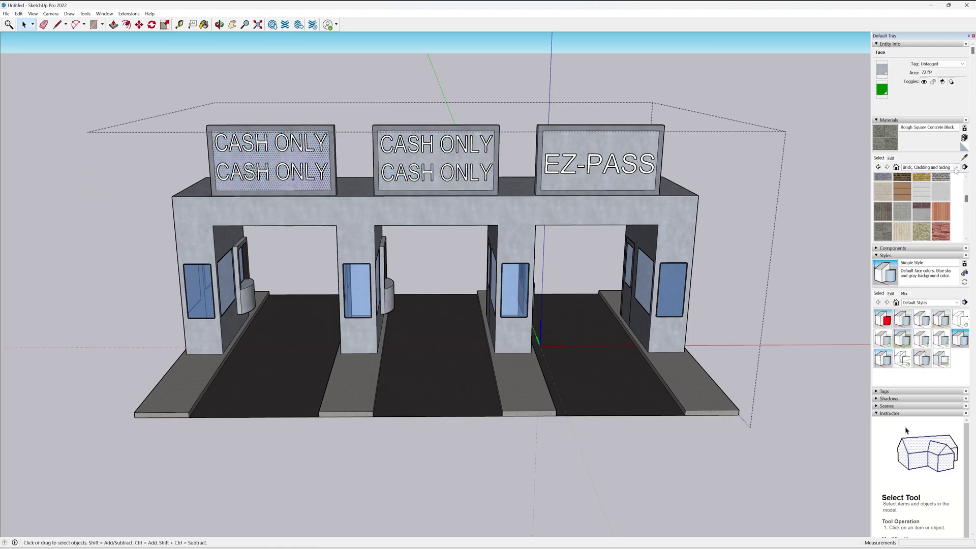
left_click(955, 168)
left_click(926, 206)
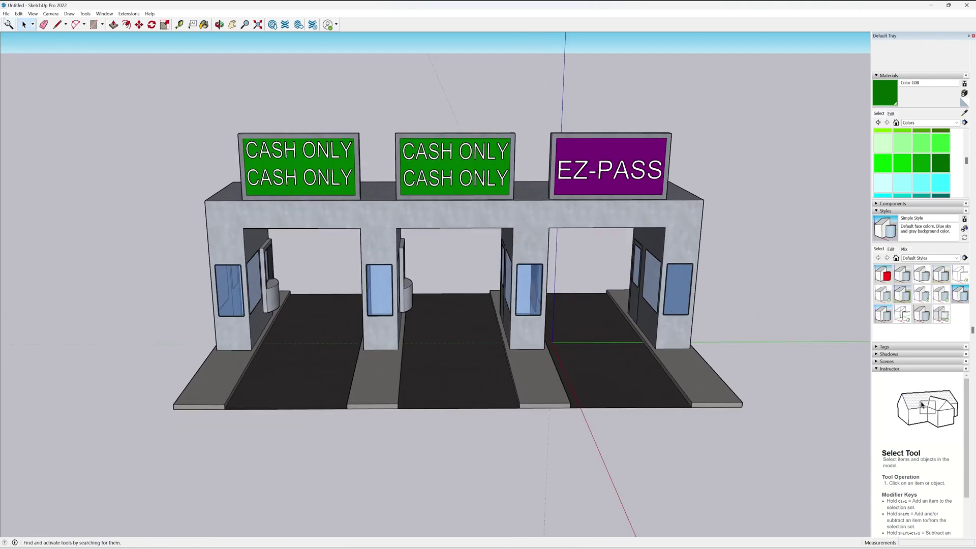
Step: Export the repainted toll booth to the Desktop as an OBJ file named TollBoothFlipped and dismiss the export results
left_click(6, 14)
mouse_move(52, 162)
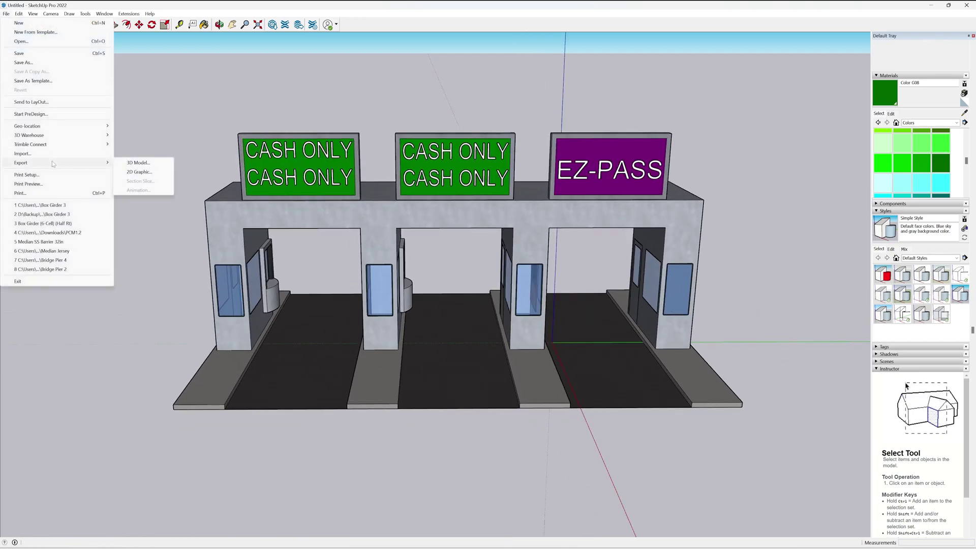
left_click(149, 163)
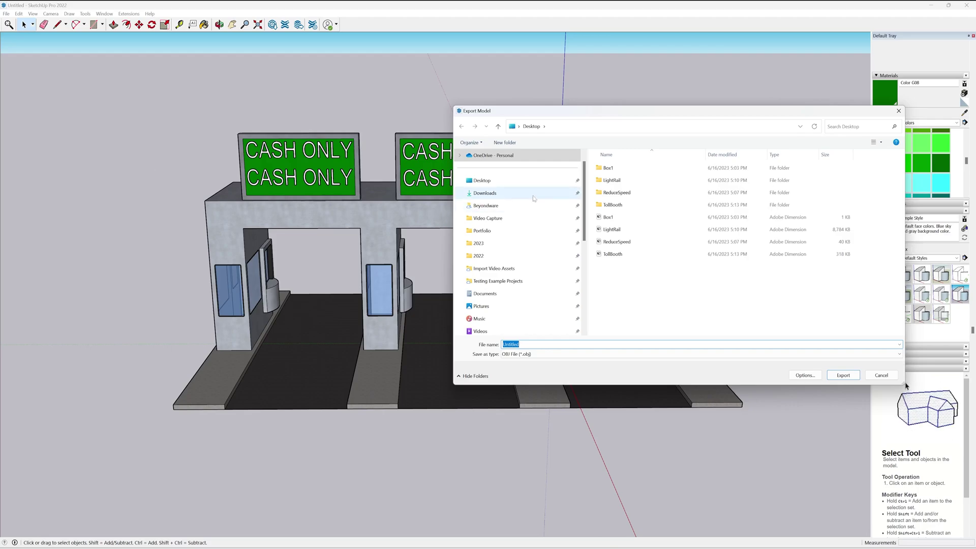
type("TollBooth")
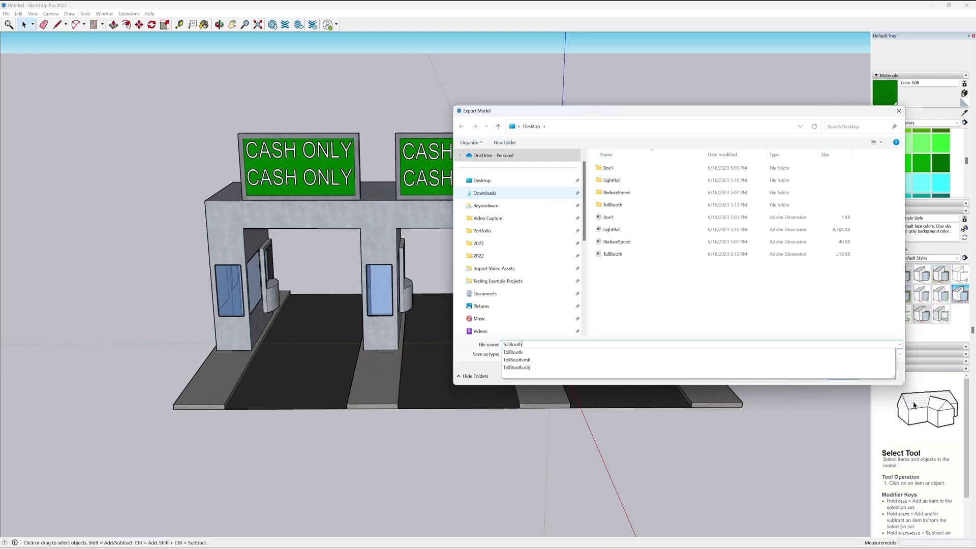
type("Flip")
key("Return")
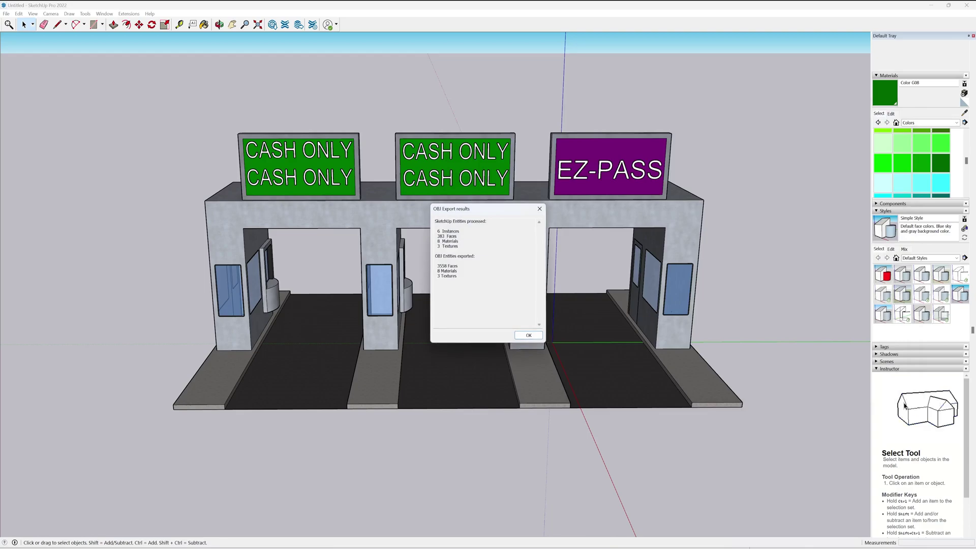
left_click(519, 336)
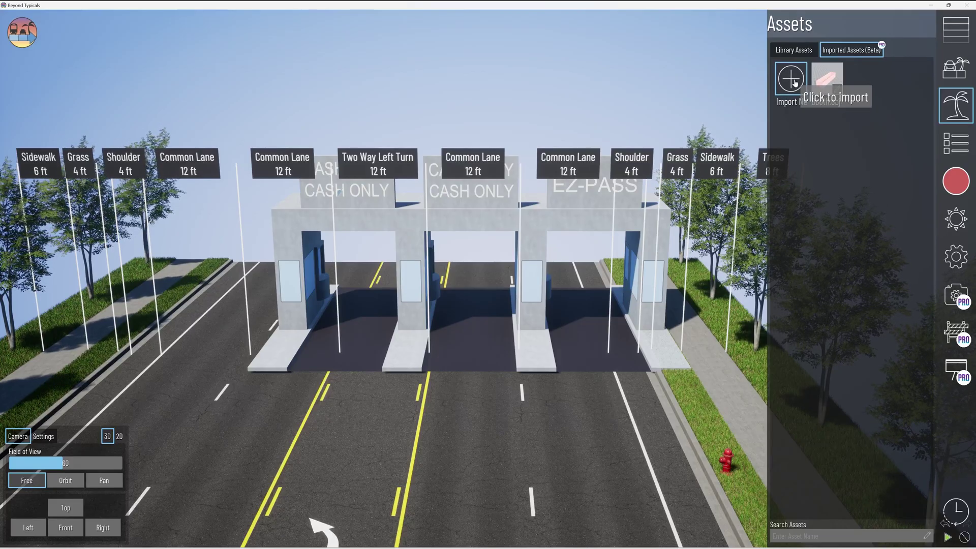
Step: Switch to Beyond Typicals and import the Wavefront Object file TollBoothFlipped.obj from the Desktop
left_click(794, 83)
left_click(678, 521)
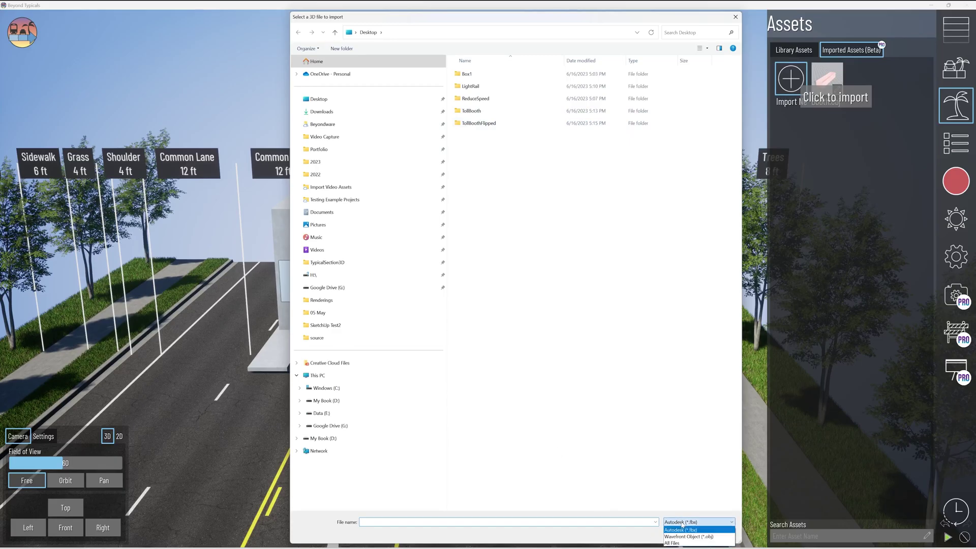
left_click(681, 537)
double_click(479, 184)
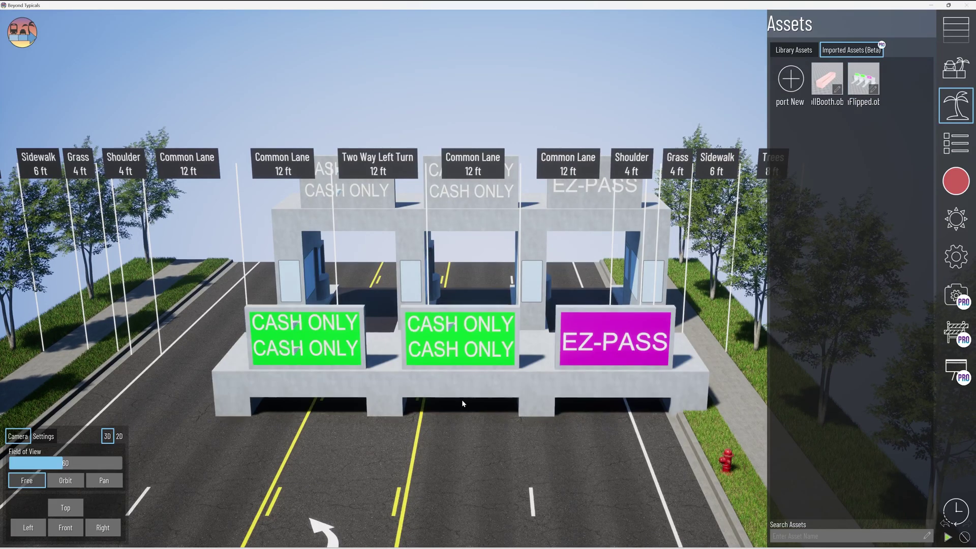
Step: Raise the placed TollBoothFlipped.obj asset on the common lane so it stands on the road, and deselect the lane
left_click(471, 364)
left_click(475, 384)
left_click_drag(473, 338, 472, 261)
left_click(515, 161)
scroll(508, 272, "up", 3)
scroll(507, 273, "up", 1)
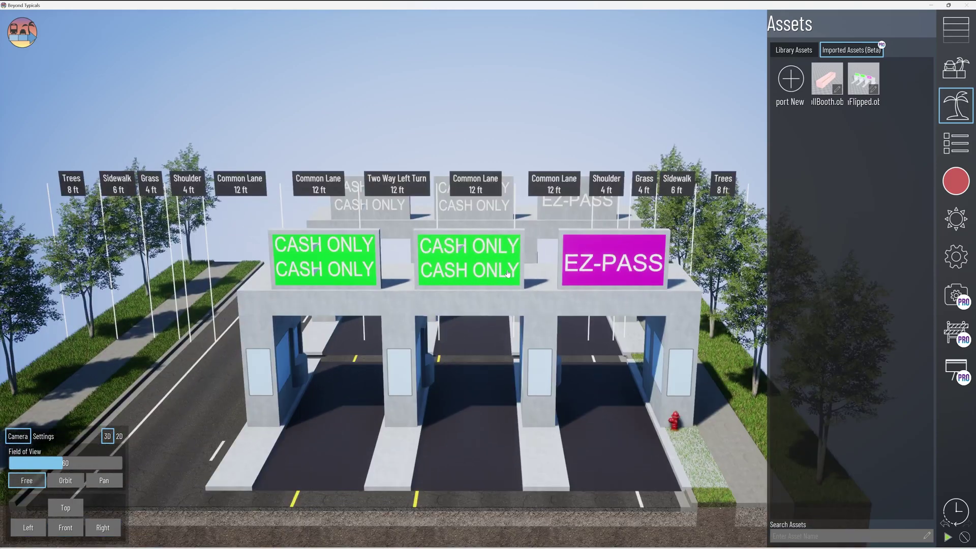
Step: Open the environment settings and adjust the sun's time of day
left_click(969, 232)
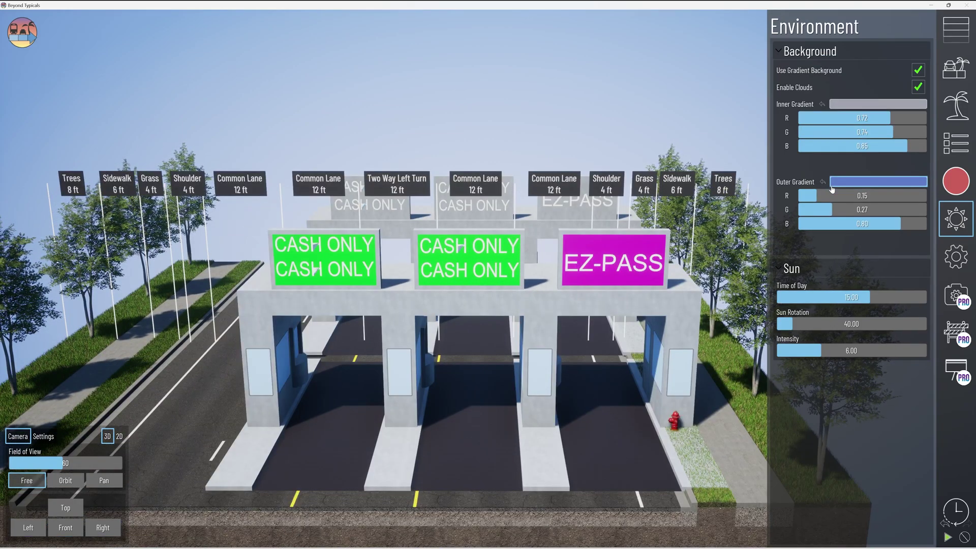
mouse_move(868, 298)
left_mouse_down()
mouse_move(855, 297)
mouse_move(882, 297)
mouse_move(861, 297)
mouse_move(872, 297)
left_mouse_up()
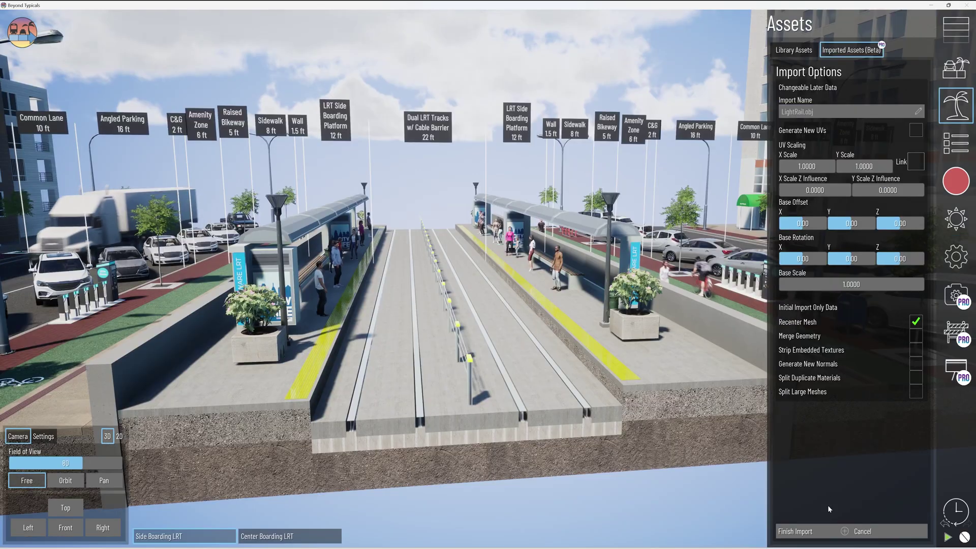
Step: Finish importing LightRail.obj with the default options, place it on the dual LRT tracks lane, and raise it onto the tracks
left_click(813, 531)
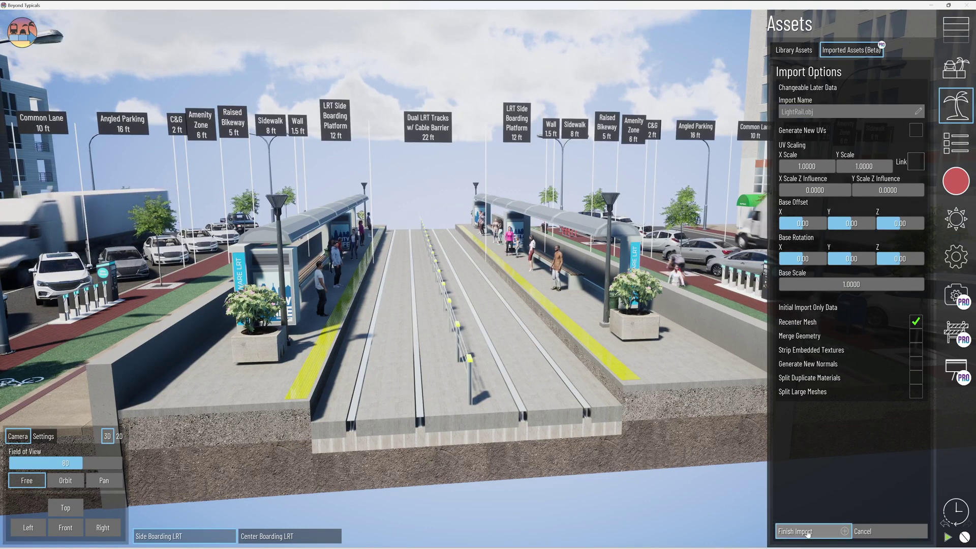
left_click_drag(823, 83, 470, 276)
left_click(499, 339)
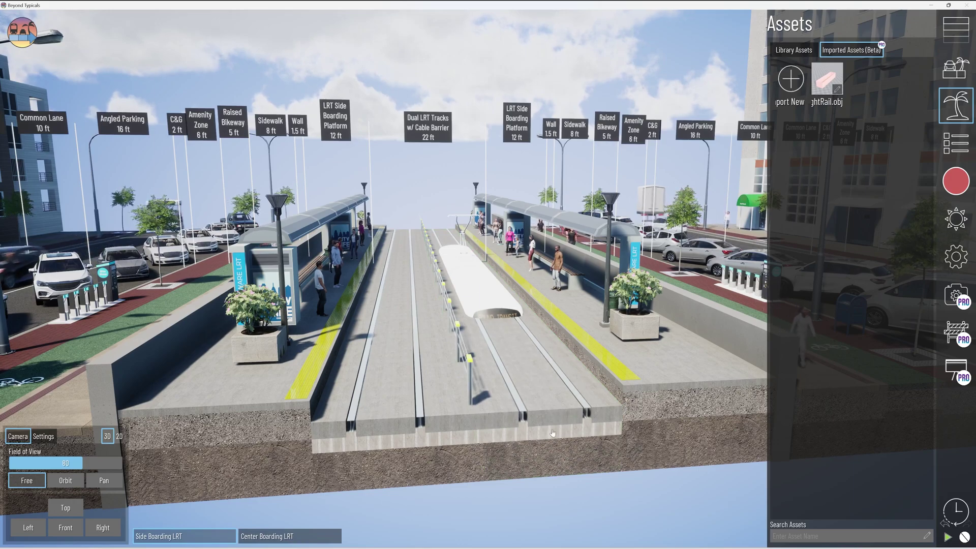
left_click(553, 433)
left_click_drag(469, 216, 474, 178)
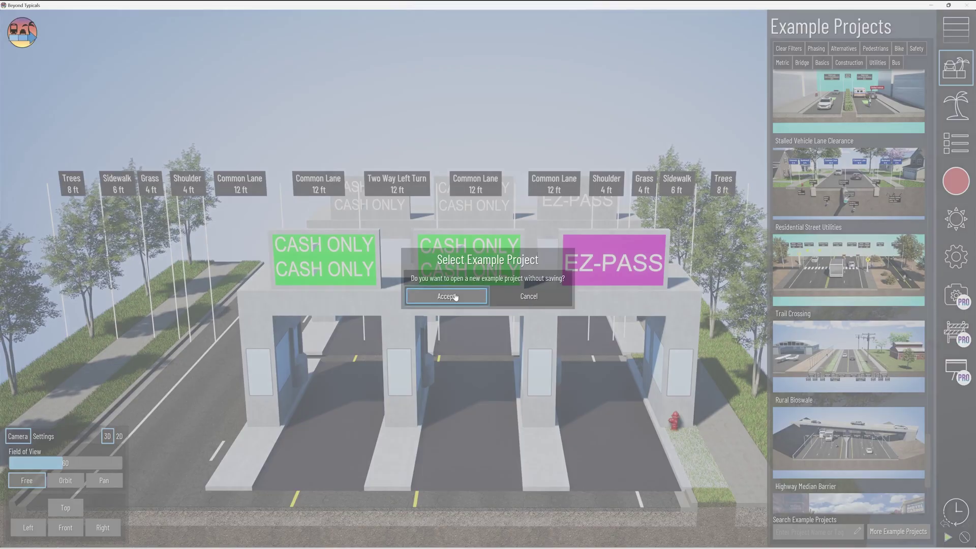
Step: Open the Highway Median Barrier example project without saving, and select the median's jersey barrier asset and the adjoining shoulder
left_click(415, 294)
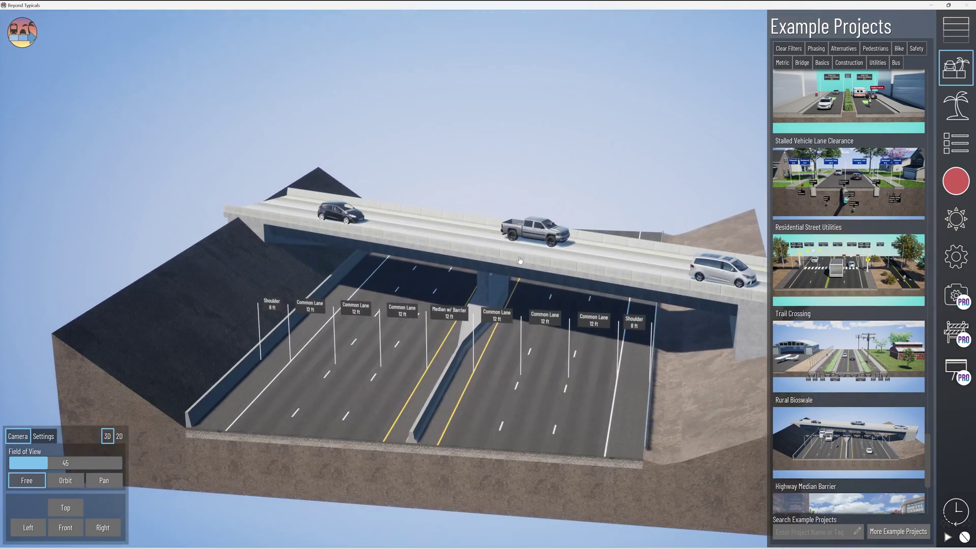
left_click(462, 387)
left_click(486, 306)
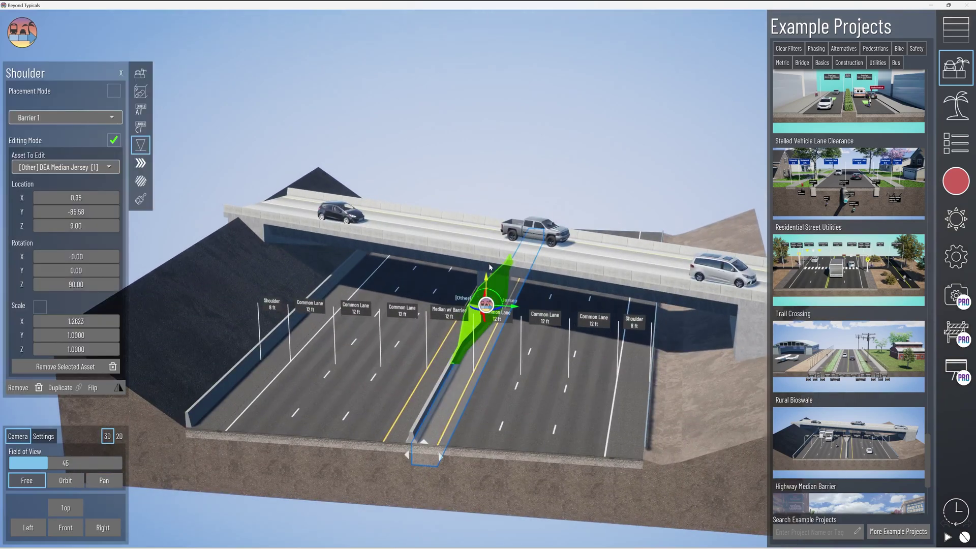
left_click(399, 453)
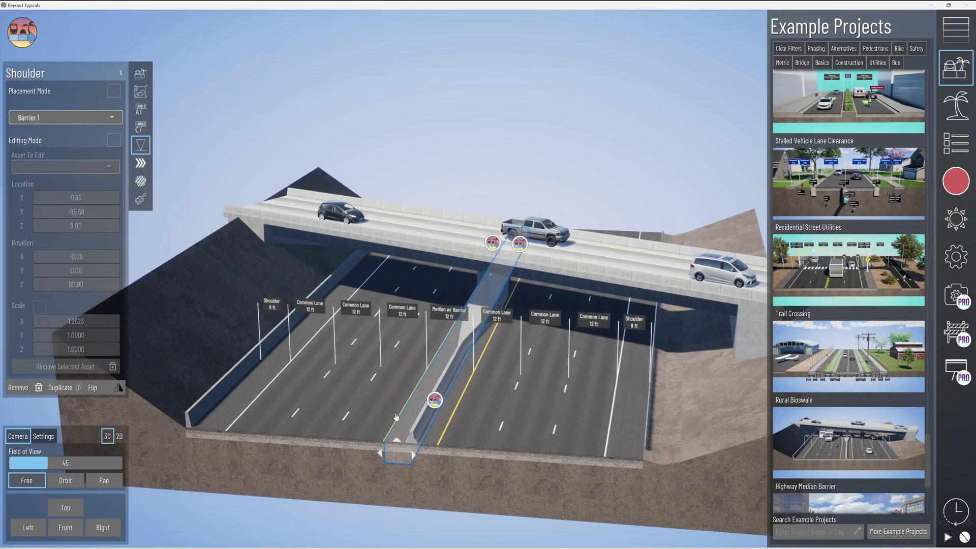